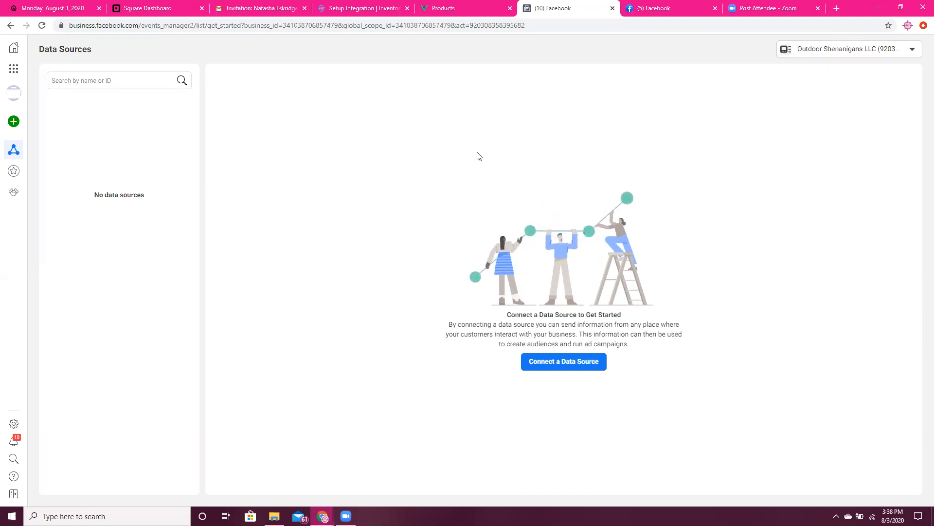
Step: In Events Manager, connect a new Web data source using Facebook Pixel as the connection method
{"action": "left_click", "coordinate": [14, 72]}
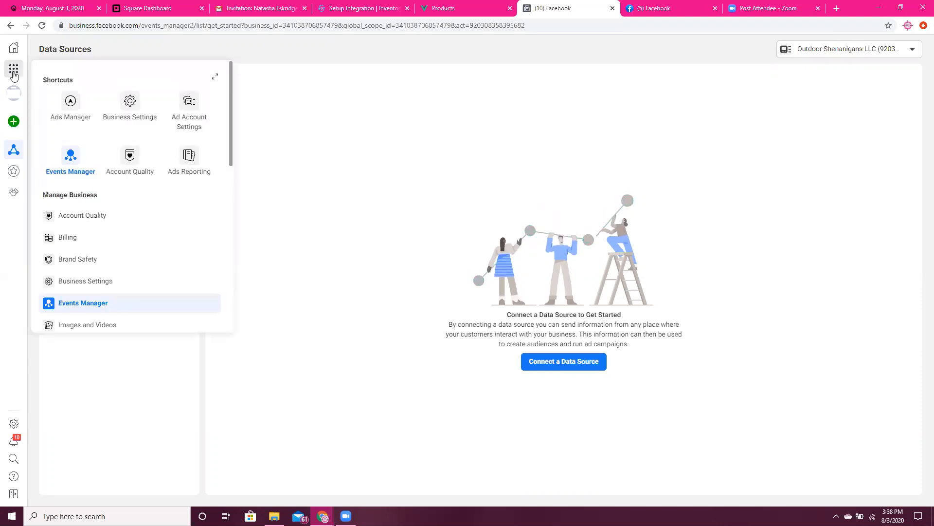
{"action": "left_click", "coordinate": [71, 160]}
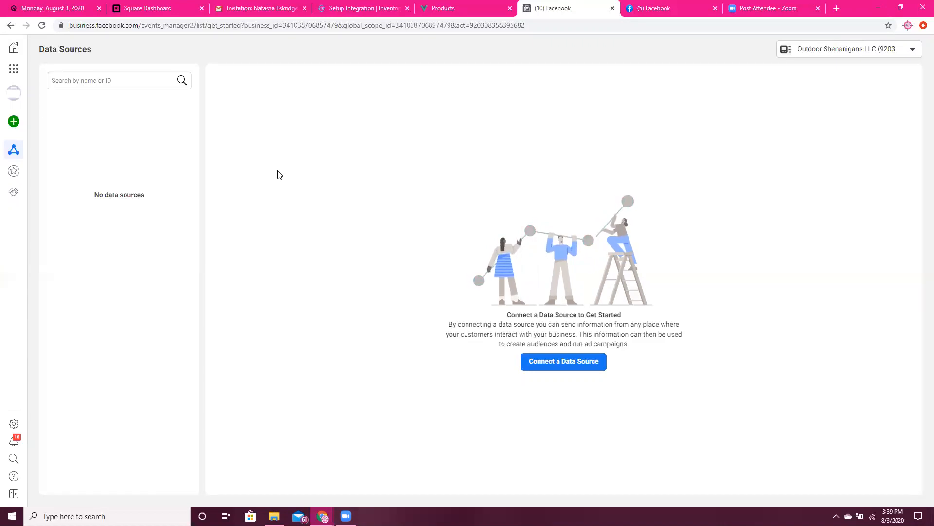
{"action": "left_click", "coordinate": [566, 356]}
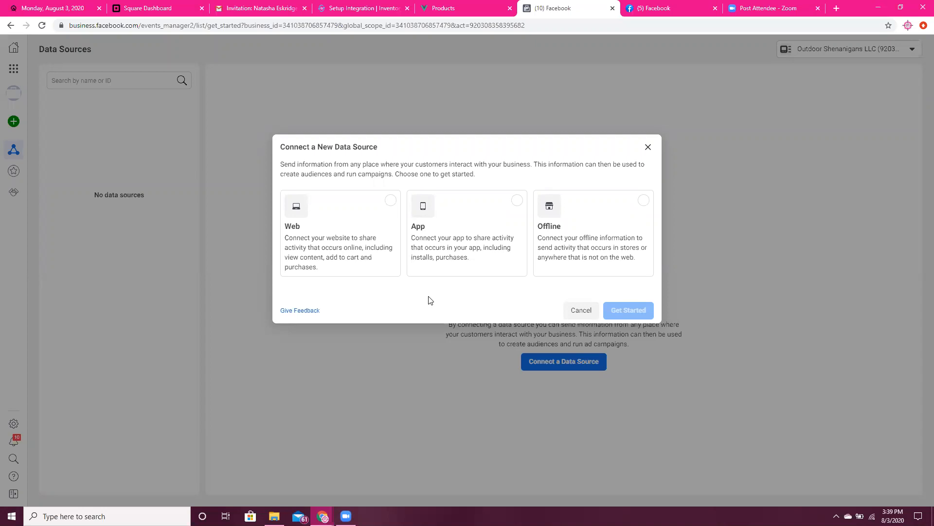
{"action": "left_click", "coordinate": [389, 199]}
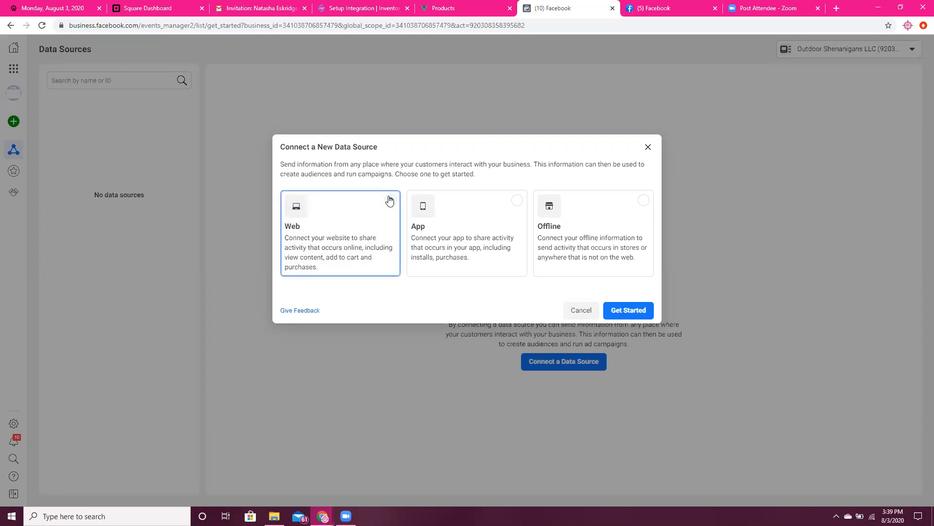
{"action": "left_click", "coordinate": [631, 307]}
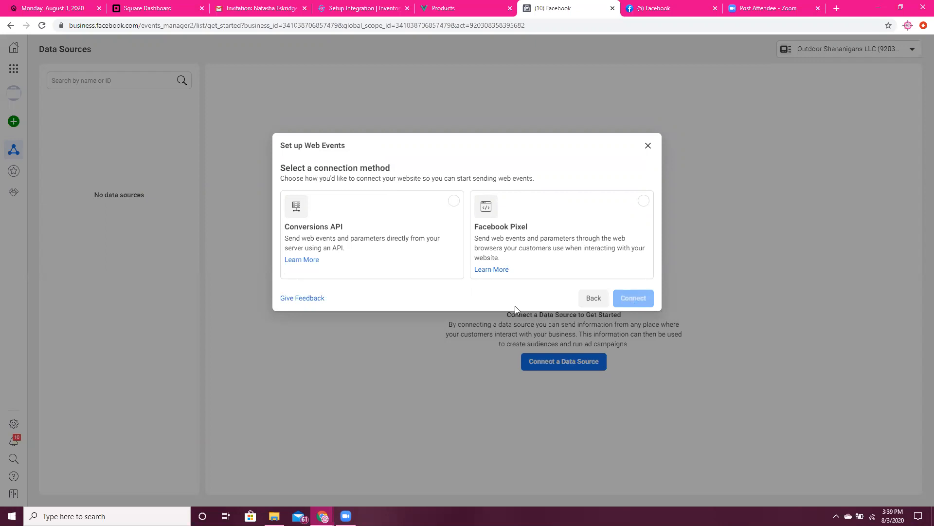
{"action": "left_click", "coordinate": [643, 201]}
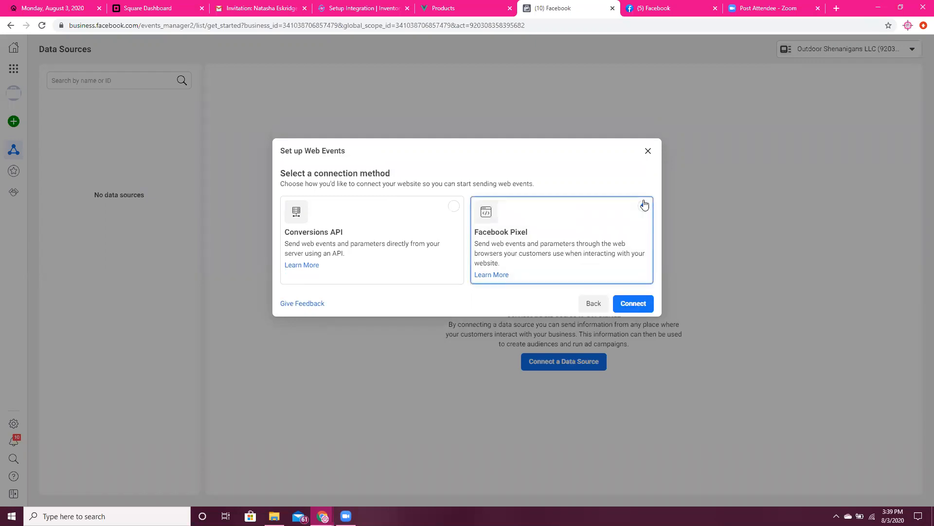
{"action": "left_click", "coordinate": [636, 304]}
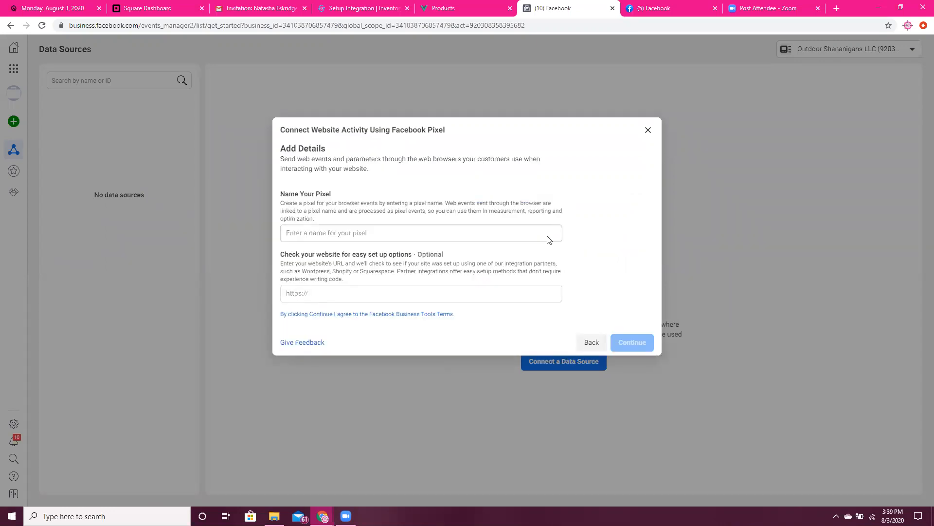
Step: Name the pixel "Outdoor Shenanigans Default Pixel" and create it without a website URL
{"action": "left_click", "coordinate": [459, 233]}
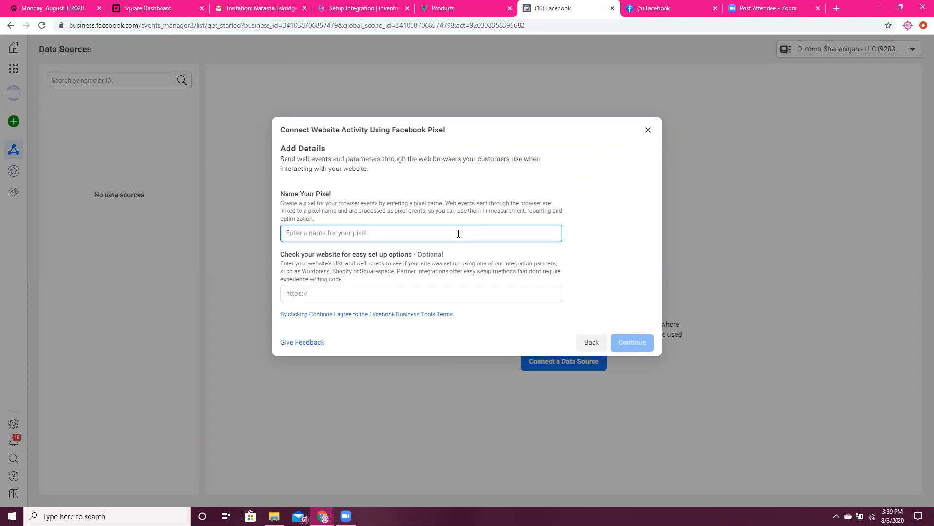
{"action": "type", "text": "Outdoor Shenanigans Default Pixel"}
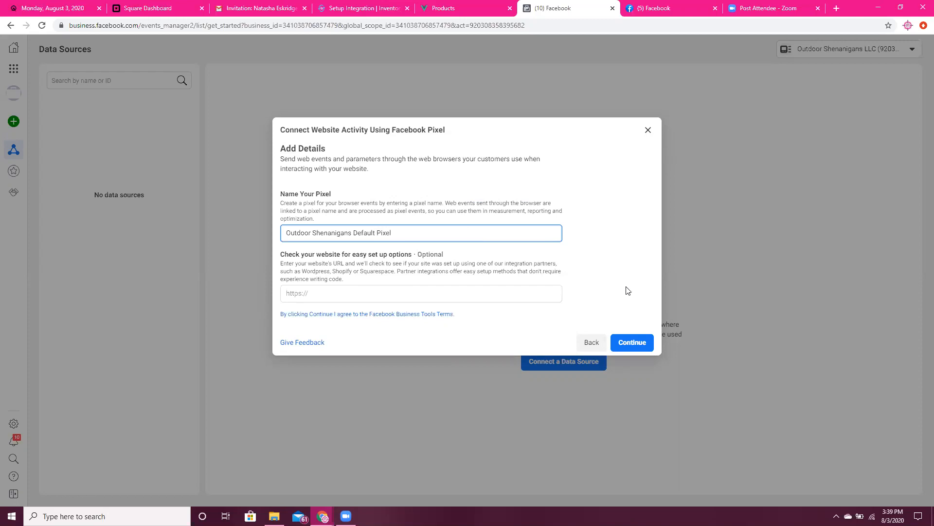
{"action": "left_click", "coordinate": [632, 342]}
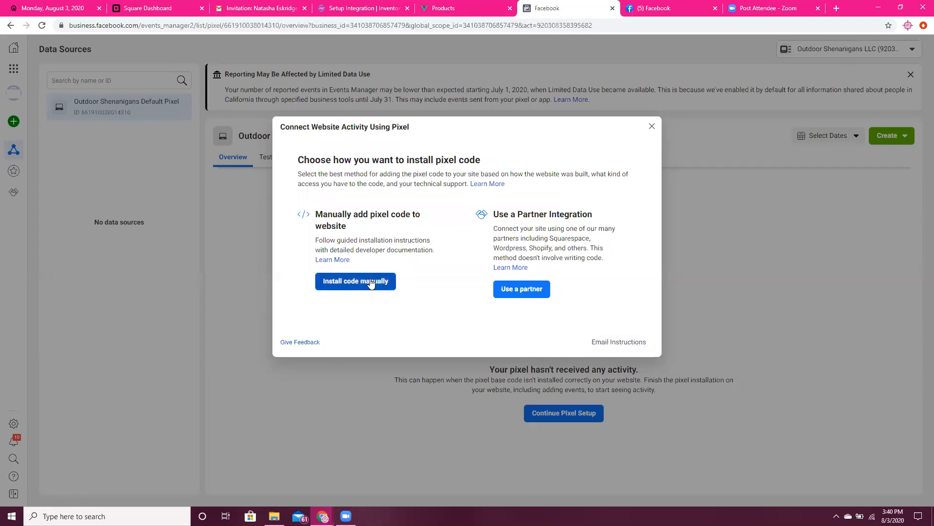
Step: Copy the pixel base code for manual installation and paste it into a blank Notepad document
{"action": "left_click", "coordinate": [370, 280]}
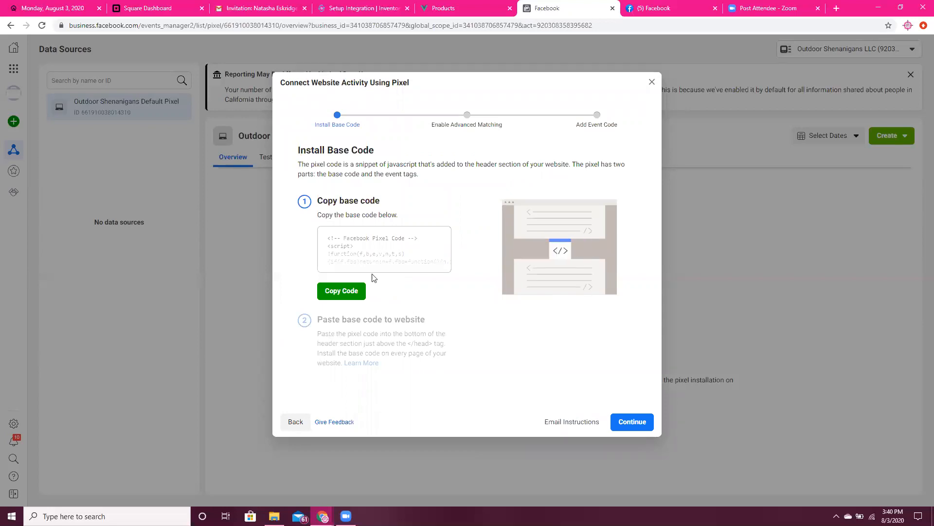
{"action": "left_click", "coordinate": [345, 292]}
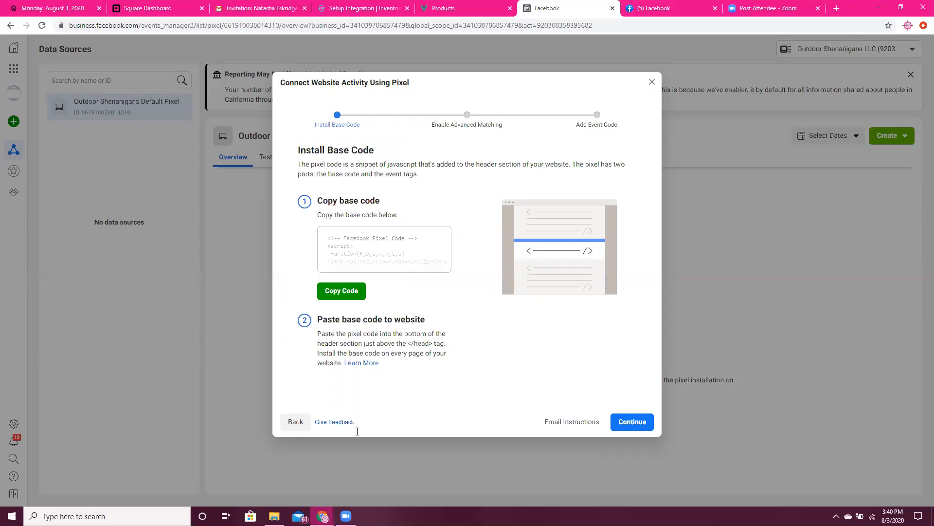
{"action": "left_click", "coordinate": [107, 516]}
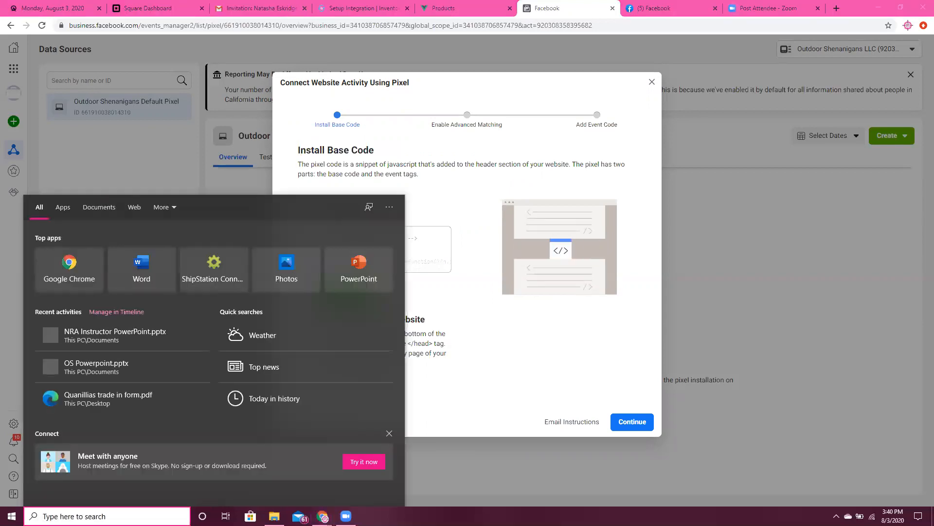
{"action": "type", "text": "not"}
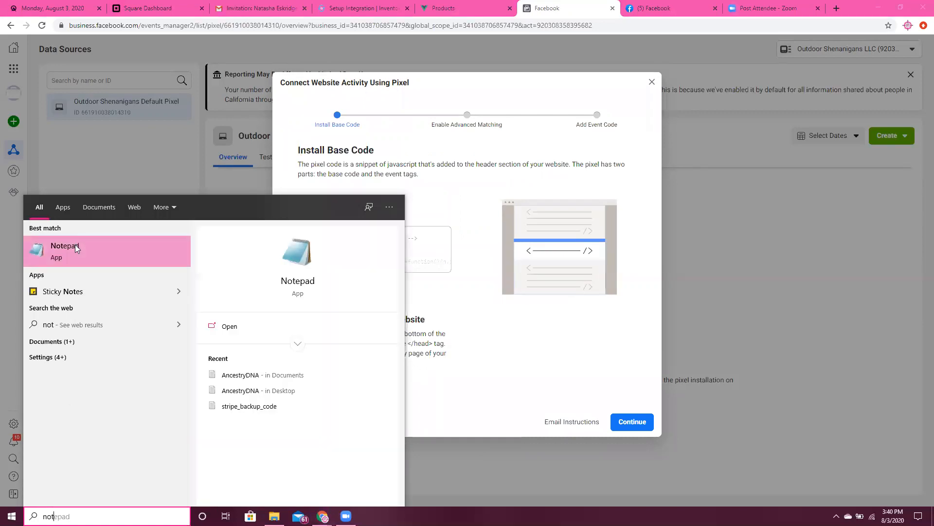
{"action": "left_click", "coordinate": [78, 248]}
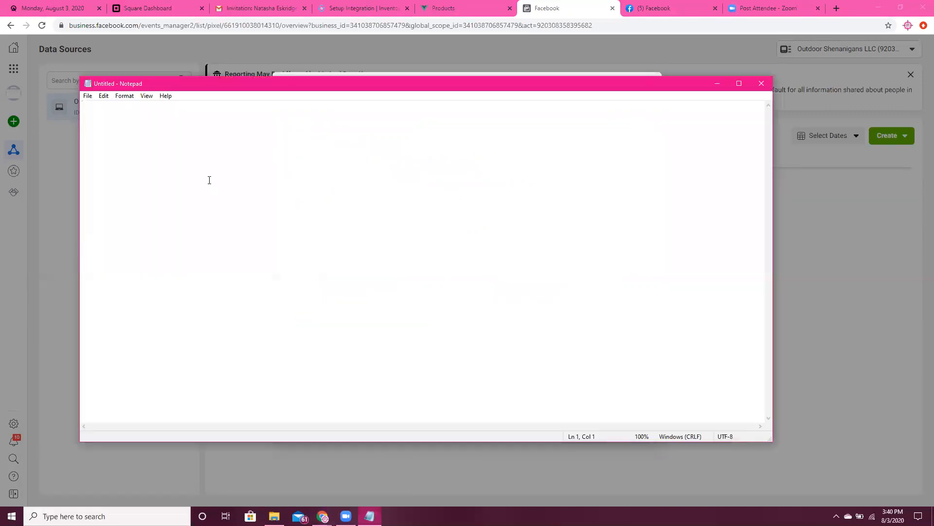
{"action": "key", "text": "ctrl+v"}
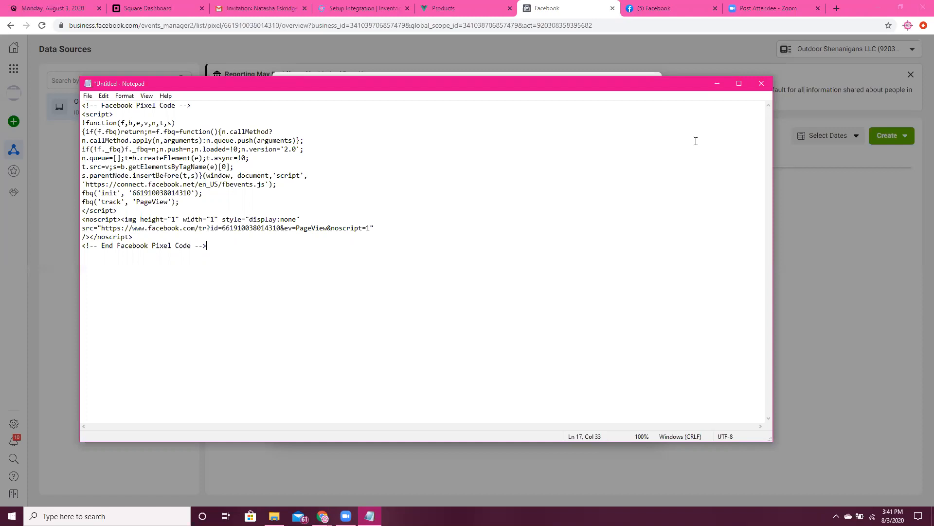
{"action": "left_click", "coordinate": [717, 85]}
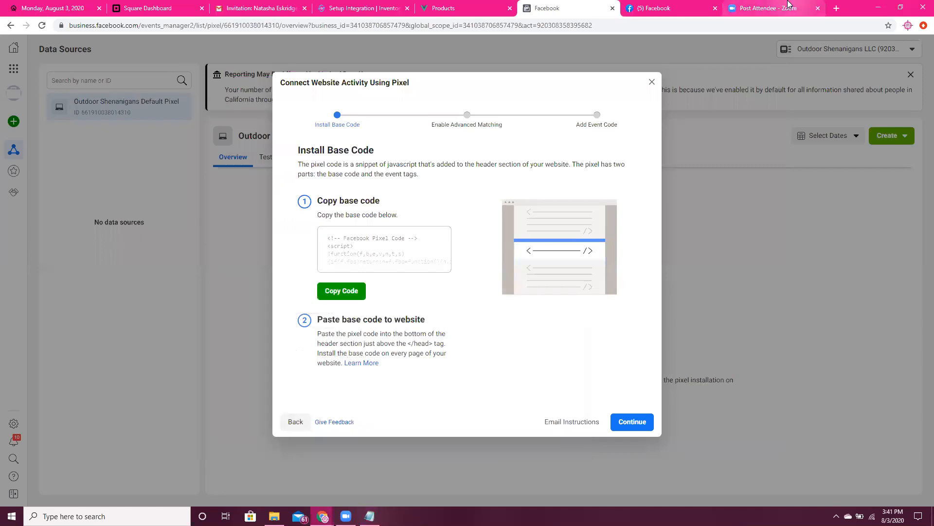
Step: Open ClickFunnels in a new browser tab and log in with the saved credentials
{"action": "left_click", "coordinate": [836, 9]}
{"action": "left_click", "coordinate": [865, 41]}
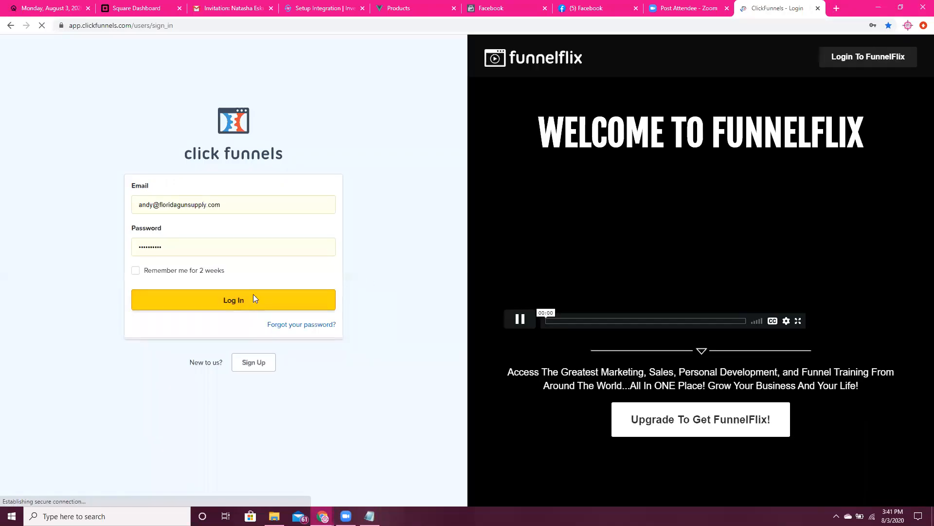
{"action": "left_click", "coordinate": [253, 298]}
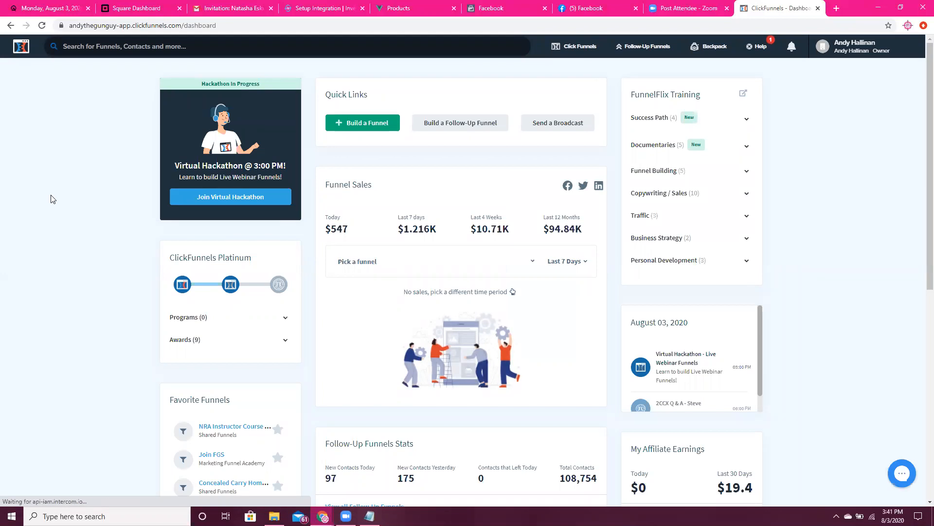
Step: Search ClickFunnels for "2amatters" and open the 2amatters funnel
{"action": "left_click", "coordinate": [92, 42]}
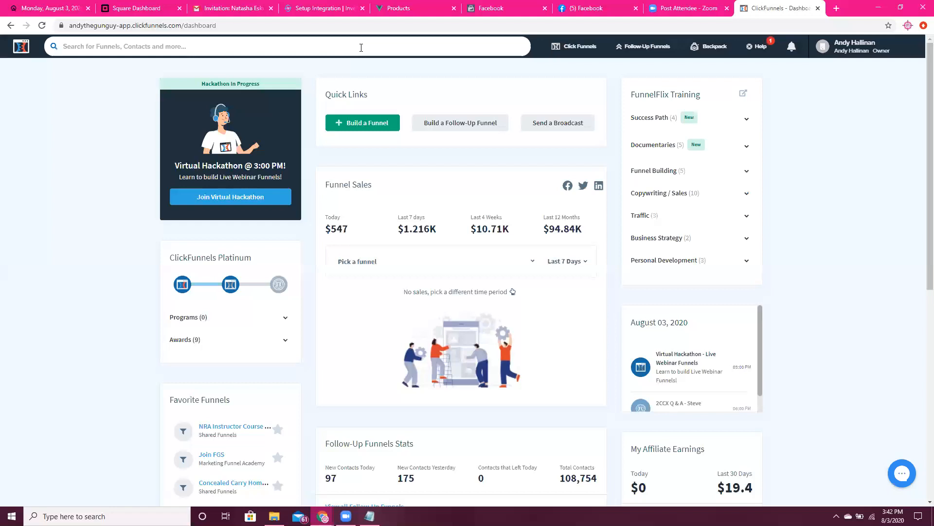
{"action": "type", "text": "conc"}
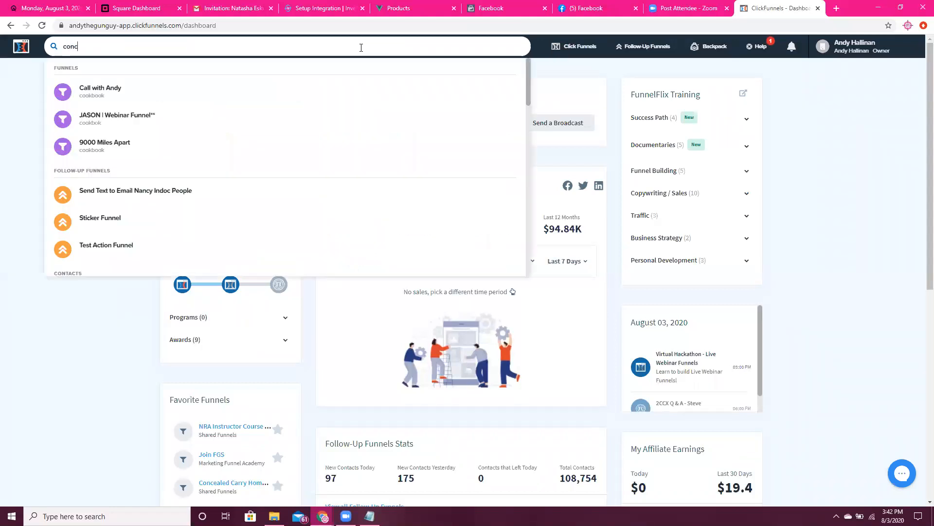
{"action": "key", "text": "BackSpace"}
{"action": "key", "text": "BackSpace"}
{"action": "key", "text": "BackSpace"}
{"action": "key", "text": "BackSpace"}
{"action": "type", "text": "2a"}
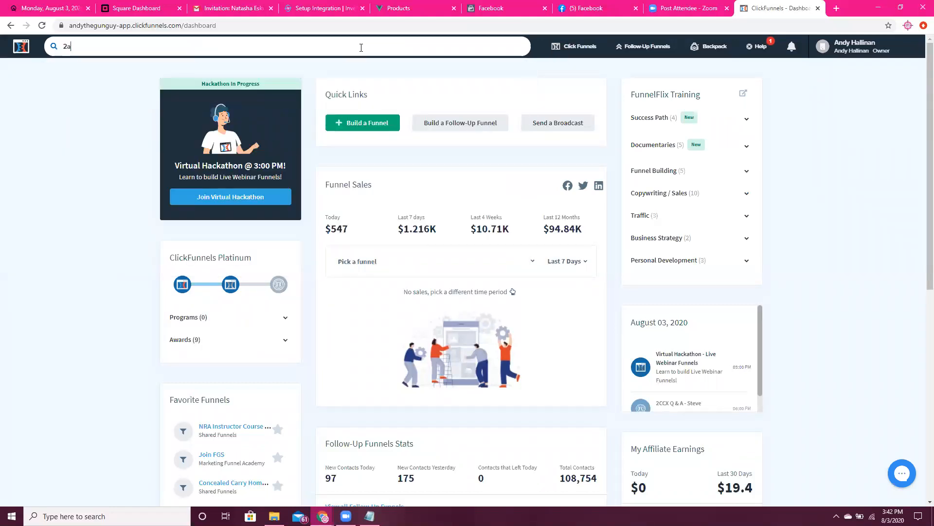
{"action": "type", "text": "matters"}
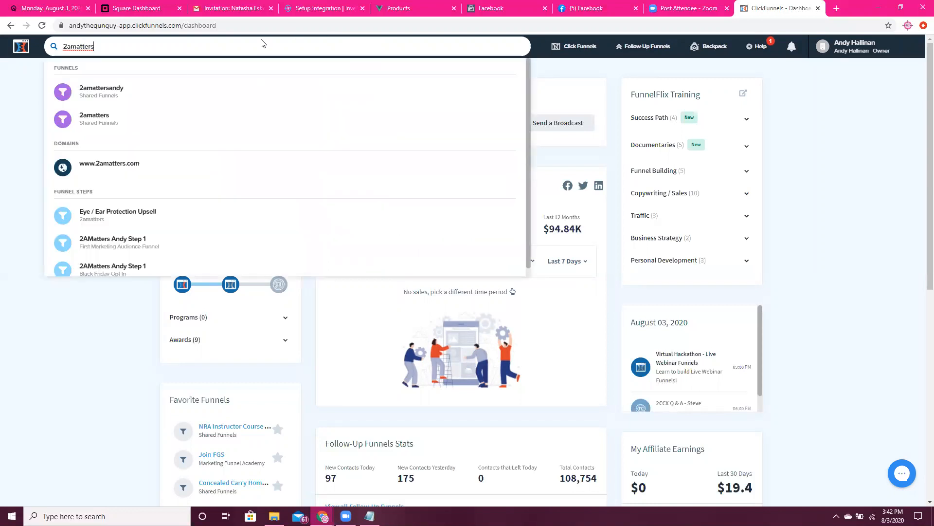
{"action": "left_click", "coordinate": [95, 124]}
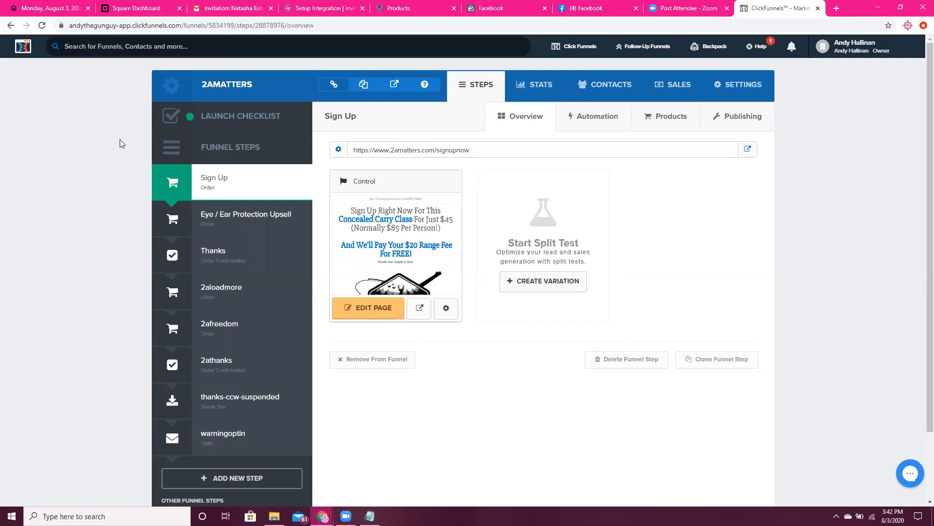
Step: Check the head and body tracking code fields in the funnel's settings, and return to the Sign Up step
{"action": "left_click", "coordinate": [739, 87]}
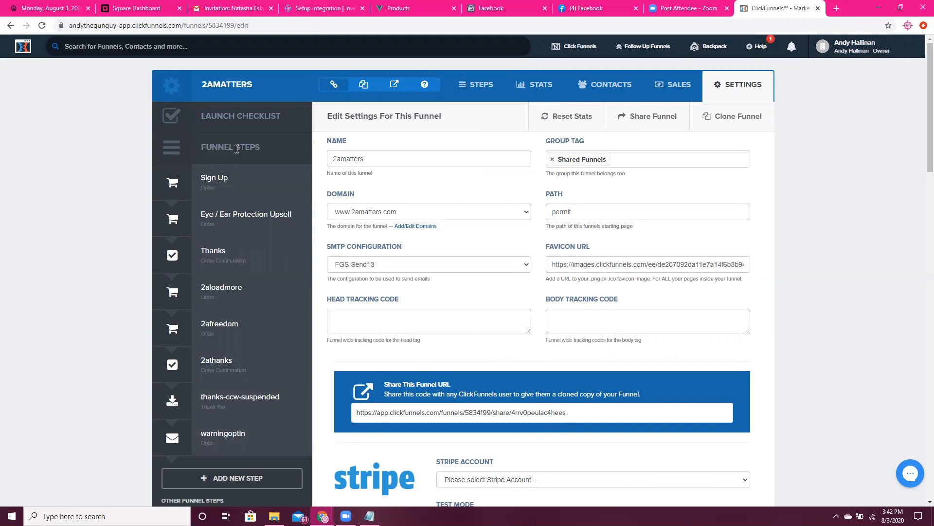
{"action": "left_click", "coordinate": [204, 183]}
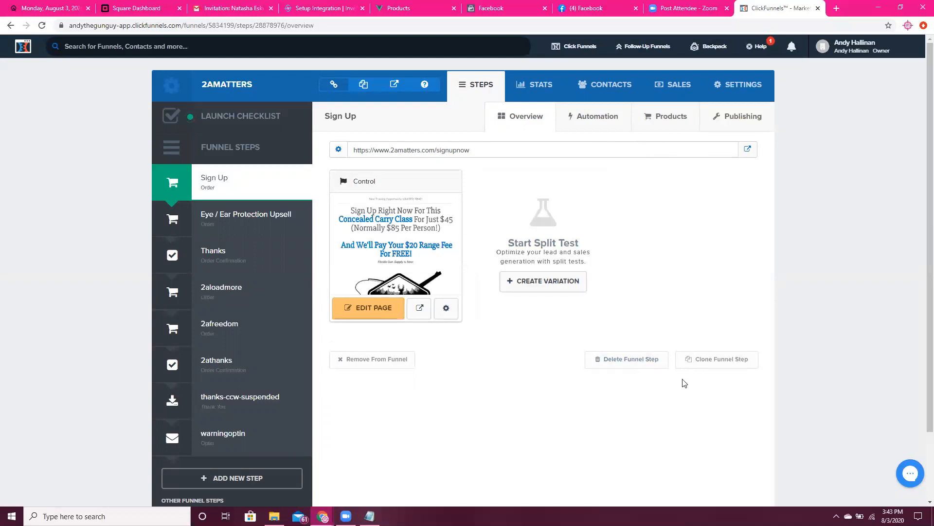
Step: Open the Sign Up page in the page editor and display its header tracking code
{"action": "left_click", "coordinate": [358, 311]}
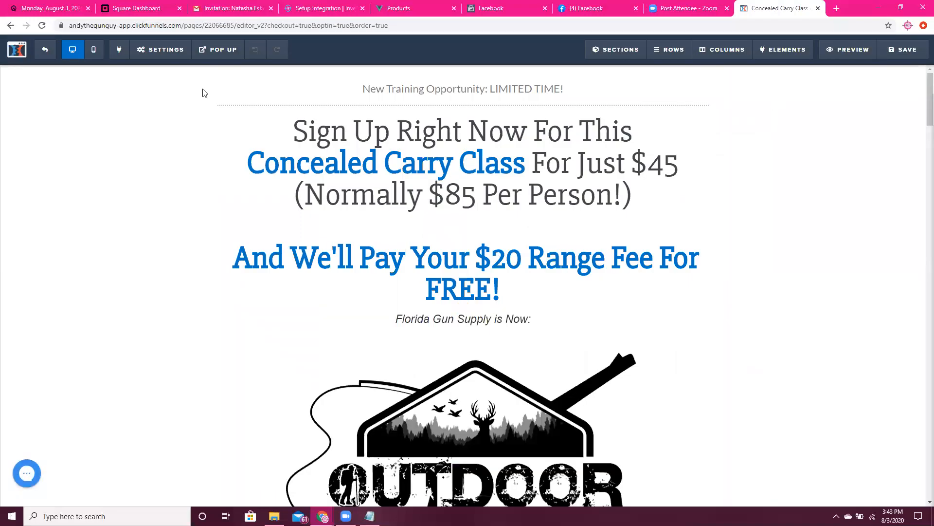
{"action": "left_click", "coordinate": [158, 50]}
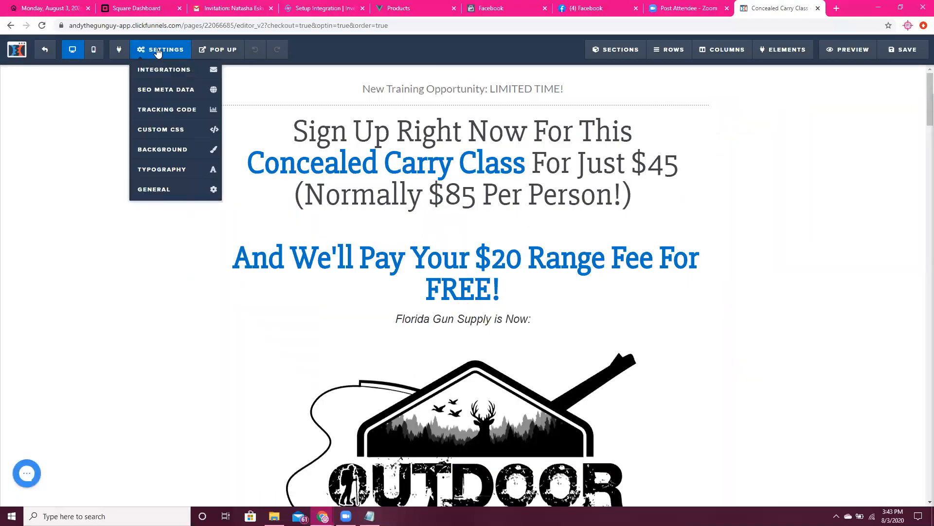
{"action": "left_click", "coordinate": [160, 105]}
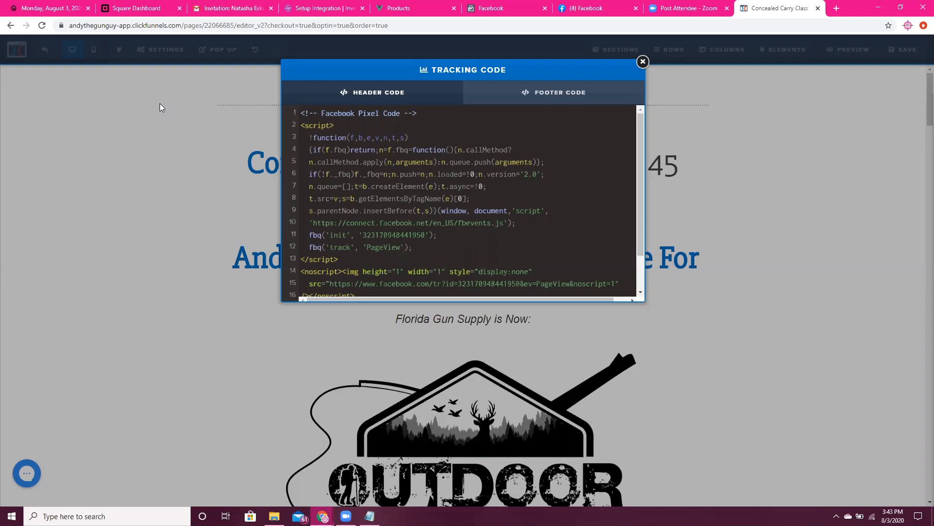
{"action": "left_click", "coordinate": [159, 103]}
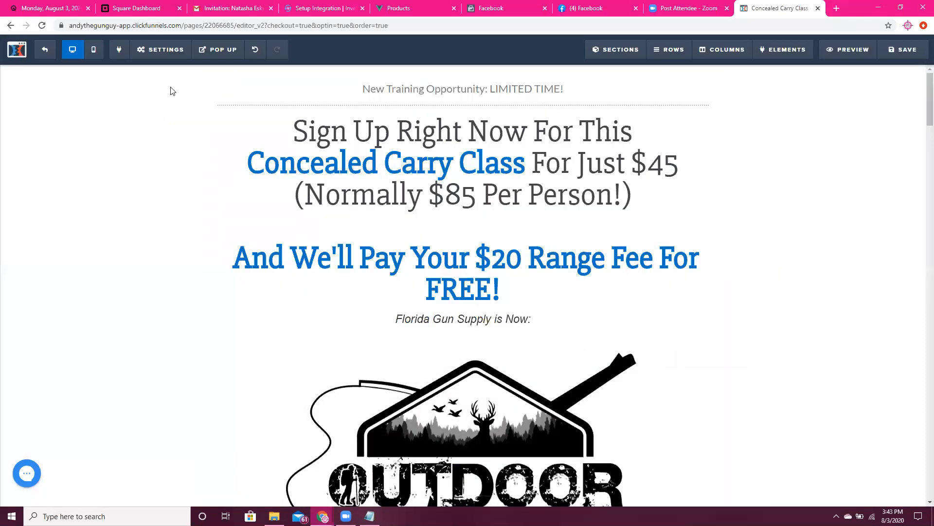
{"action": "left_click", "coordinate": [148, 51]}
{"action": "left_click", "coordinate": [155, 106]}
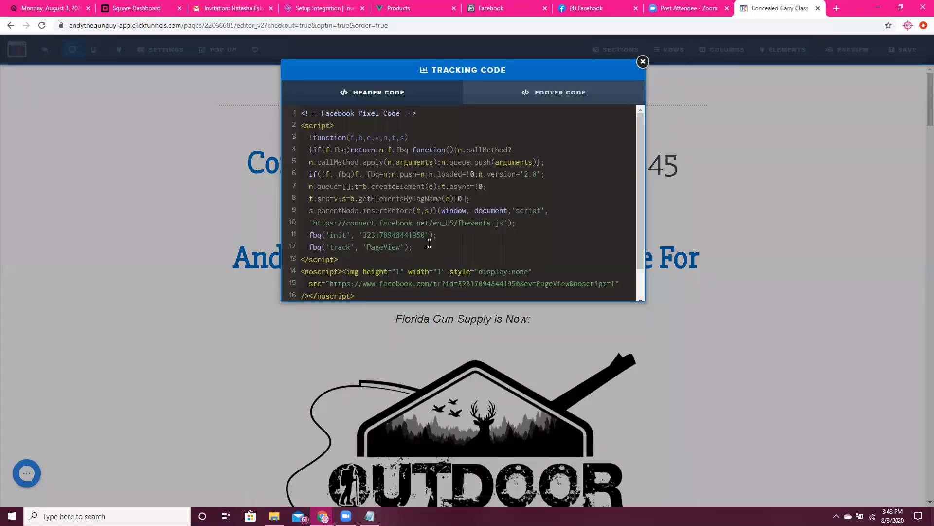
Step: Paste the copied pixel code below the existing Facebook pixel code in the header, save the page, and return to the funnel overview
{"action": "left_click_drag", "start_coordinate": [640, 169], "coordinate": [638, 235]}
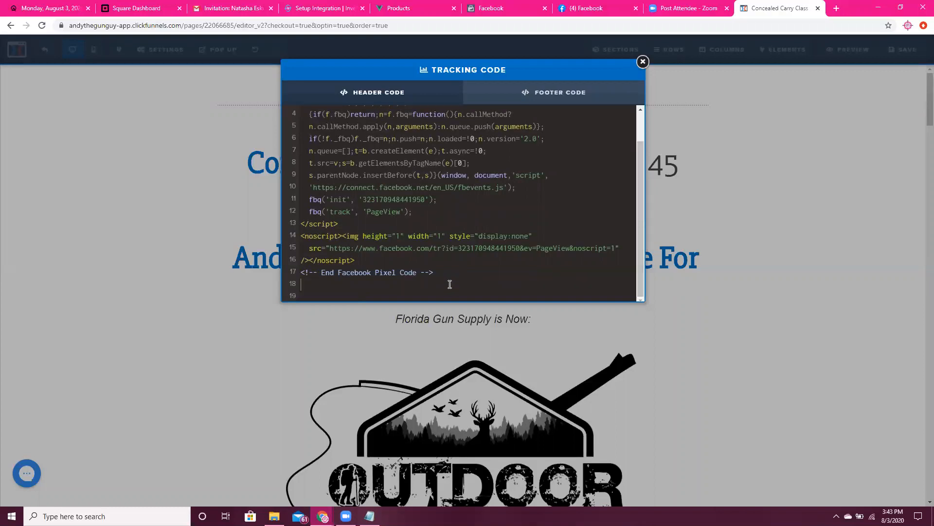
{"action": "key", "text": "ctrl+v"}
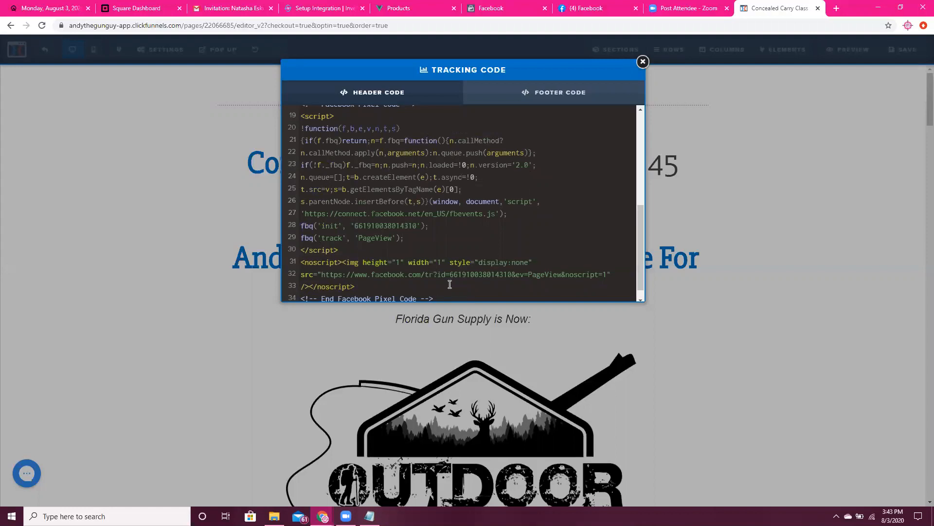
{"action": "left_click", "coordinate": [642, 63]}
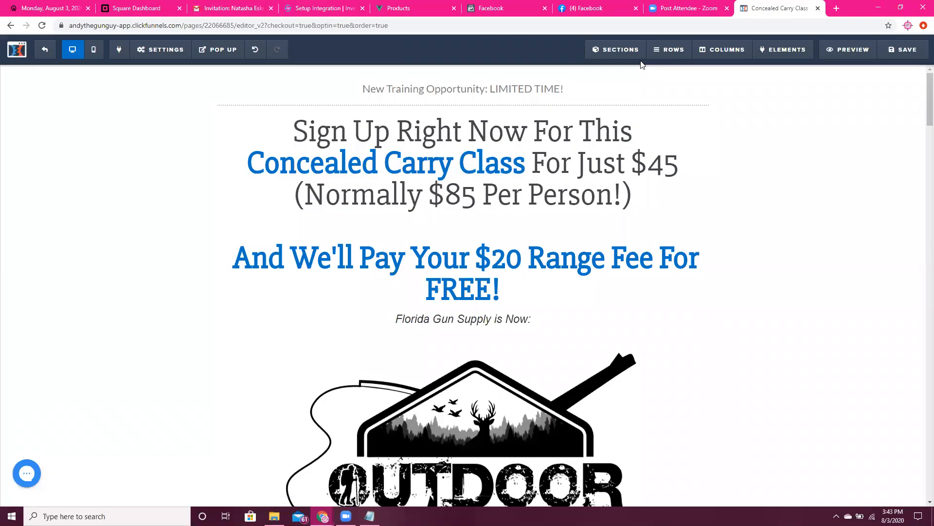
{"action": "left_click", "coordinate": [902, 51]}
{"action": "left_click", "coordinate": [11, 26]}
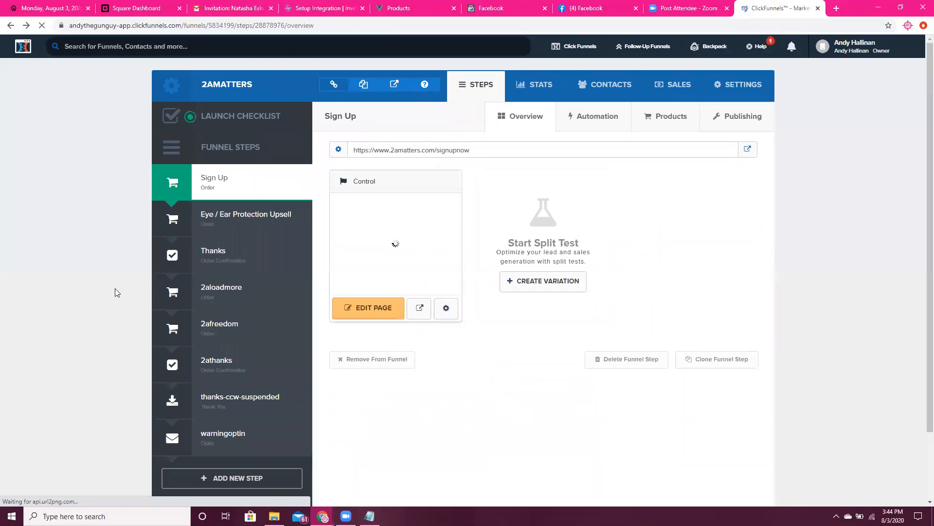
Step: Open the Eye / Ear Protection Upsell page in the page editor and display its header tracking code
{"action": "left_click", "coordinate": [255, 229]}
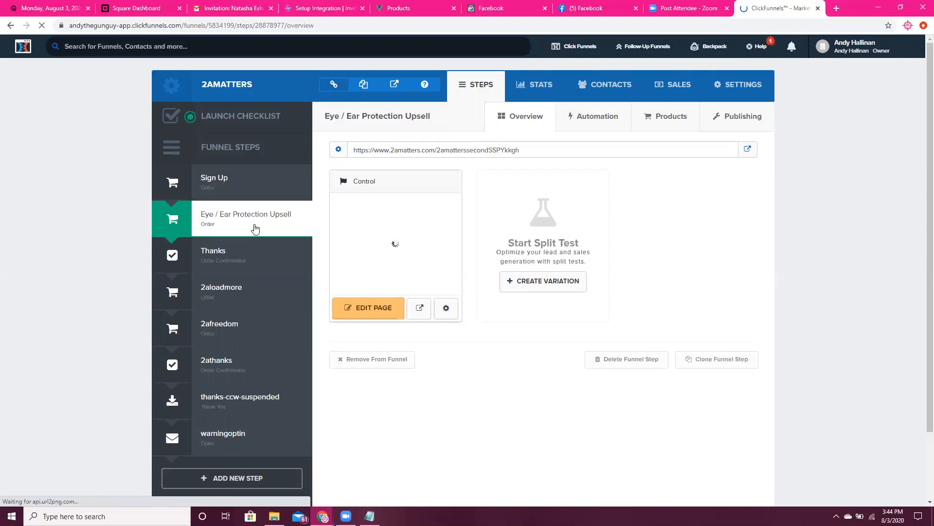
{"action": "left_click", "coordinate": [381, 312]}
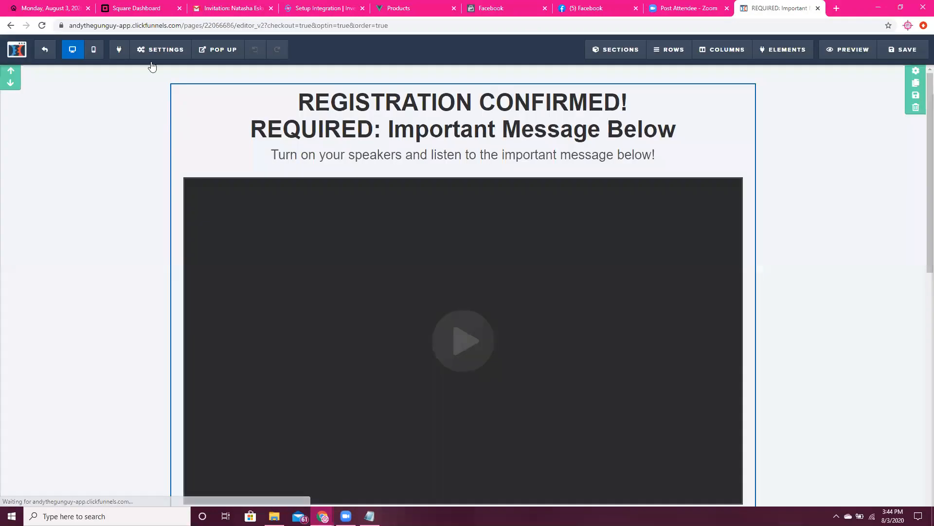
{"action": "mouse_move", "coordinate": [155, 51]}
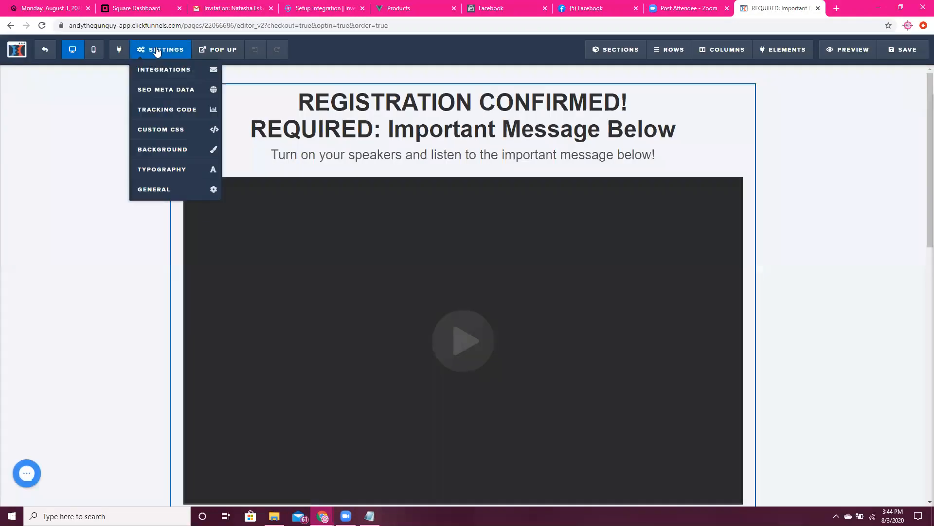
{"action": "left_click", "coordinate": [159, 110]}
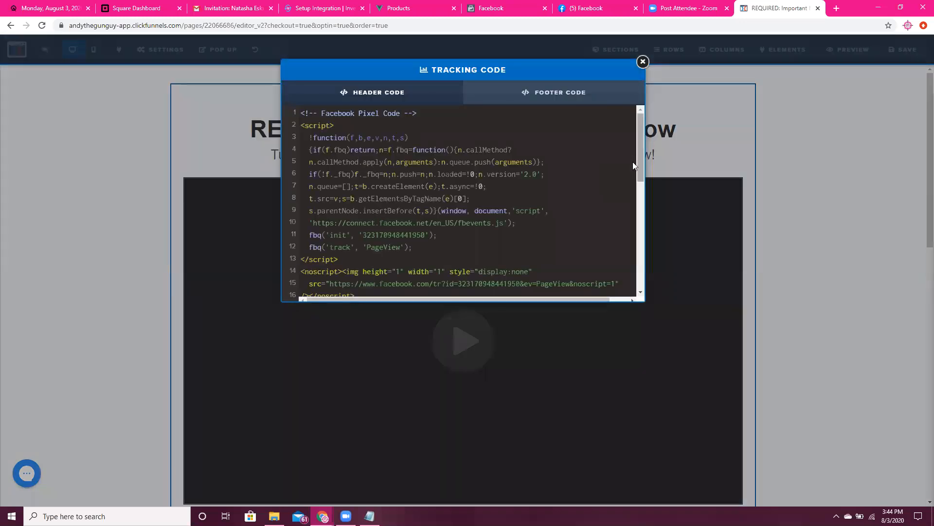
Step: Paste the copied pixel code below the CompleteRegistration script in the header, save the page, and return to the funnel overview
{"action": "left_click_drag", "start_coordinate": [639, 157], "coordinate": [641, 280]}
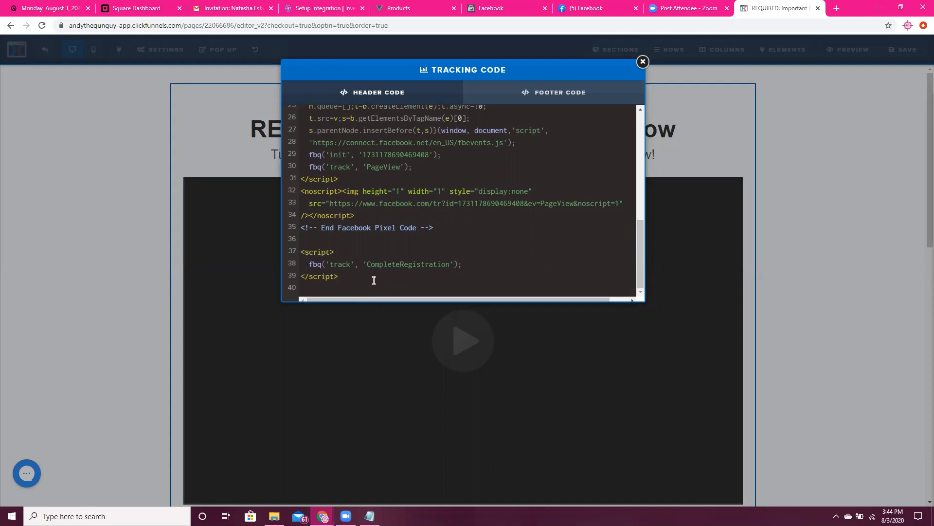
{"action": "key", "text": "ctrl+v"}
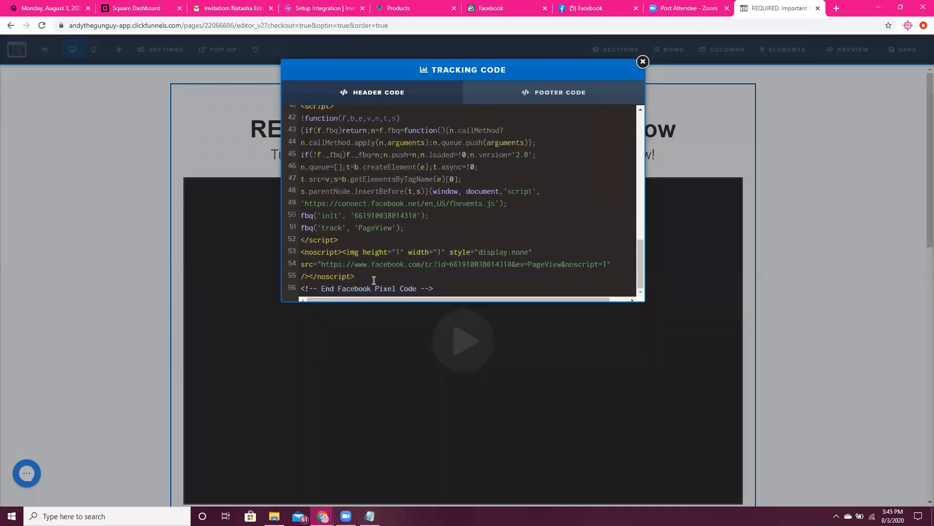
{"action": "left_click", "coordinate": [643, 62]}
{"action": "left_click", "coordinate": [903, 49]}
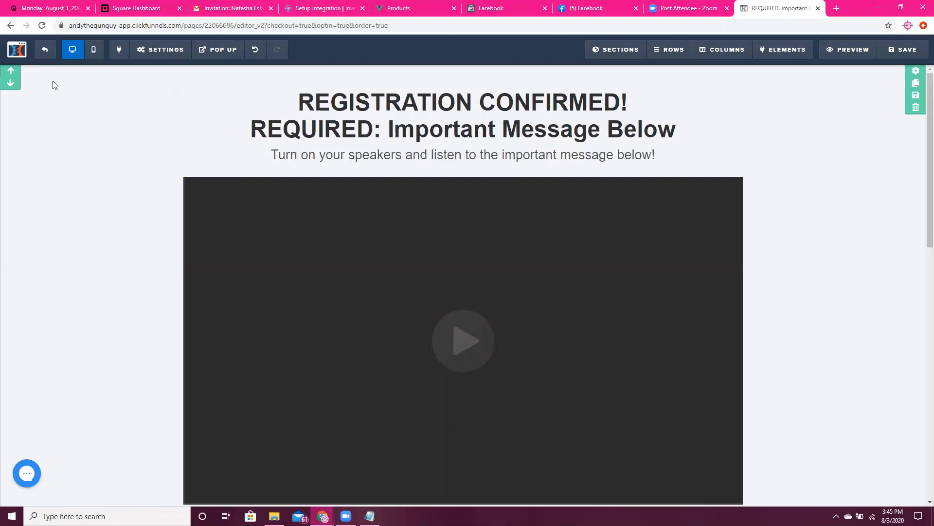
{"action": "left_click", "coordinate": [10, 25]}
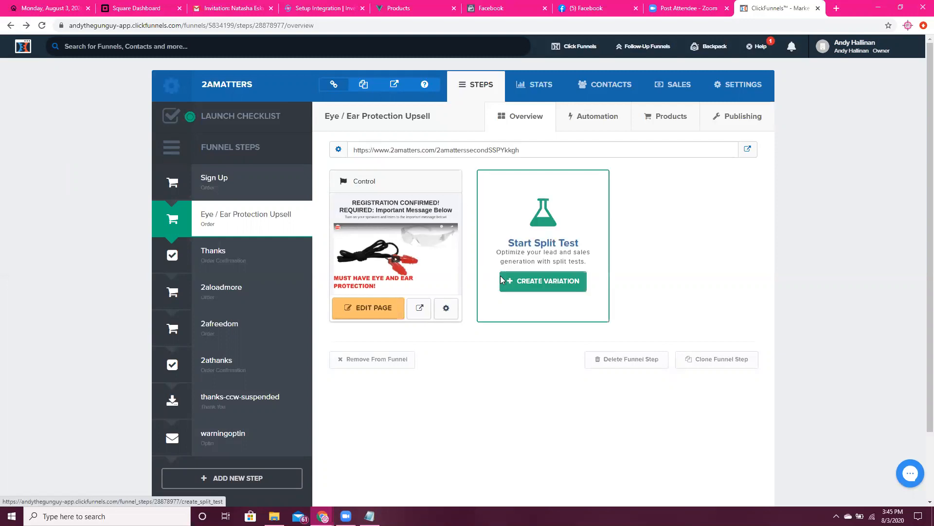
Step: Open the live Eye / Ear Protection Upsell page and copy "2amatterssecond" from its web address
{"action": "left_click", "coordinate": [227, 189]}
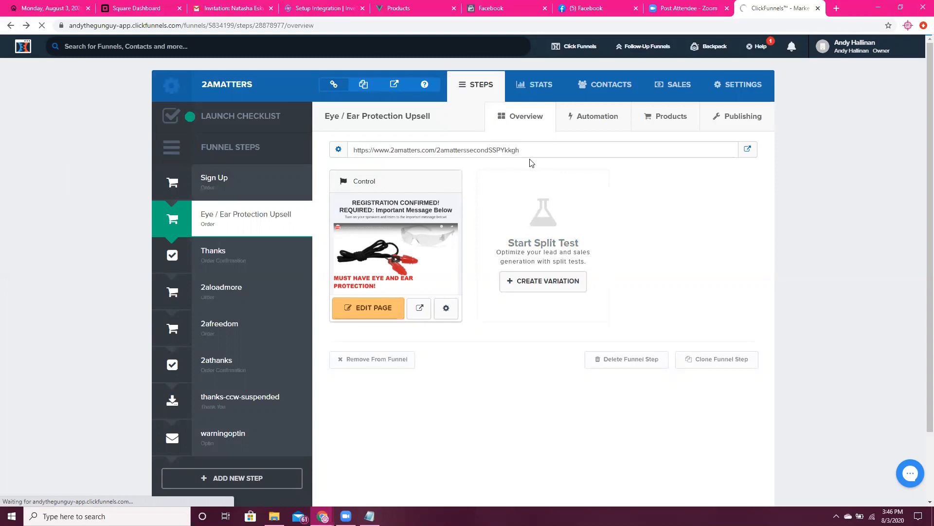
{"action": "left_click", "coordinate": [243, 177]}
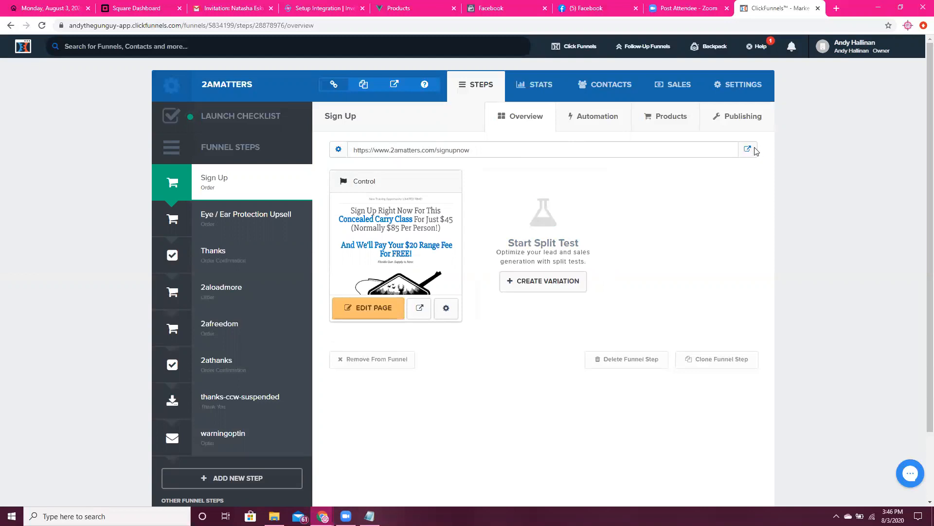
{"action": "left_click", "coordinate": [235, 217]}
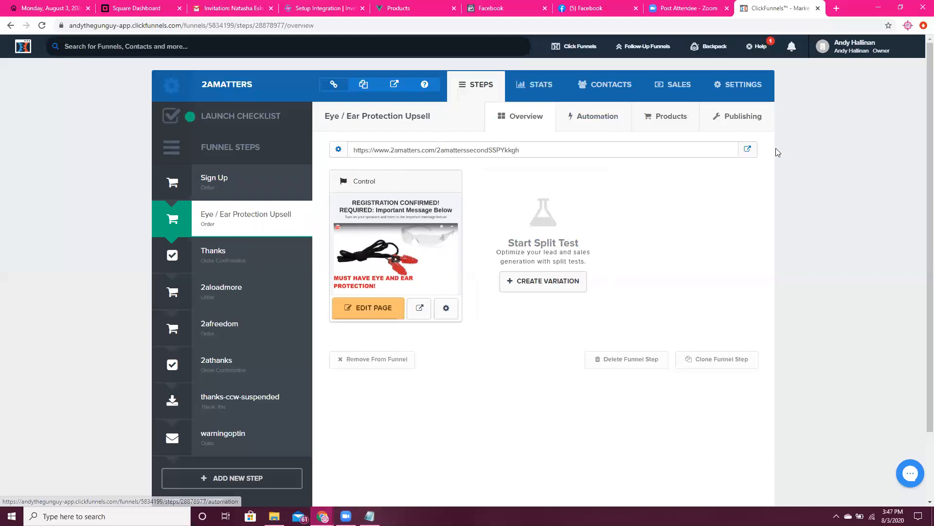
{"action": "left_click", "coordinate": [749, 151]}
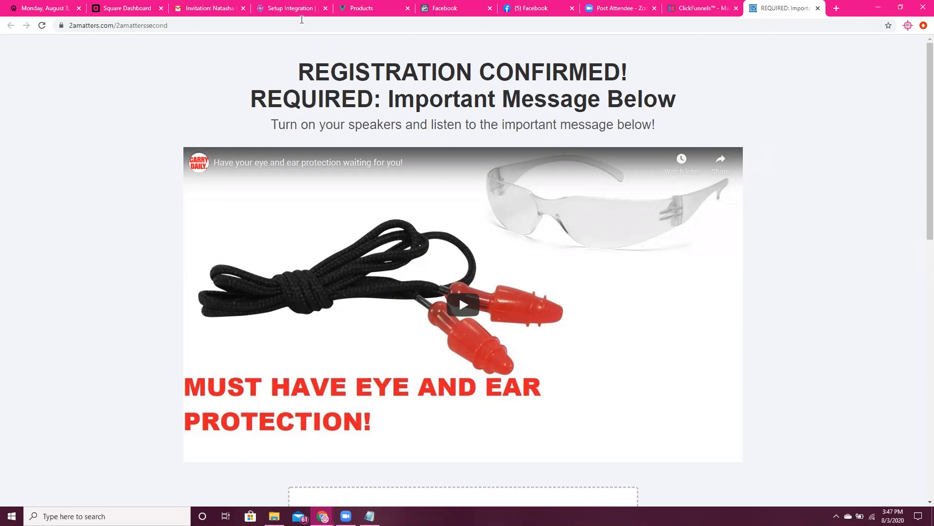
{"action": "left_click_drag", "start_coordinate": [171, 24], "coordinate": [117, 32]}
{"action": "key", "text": "ctrl+c"}
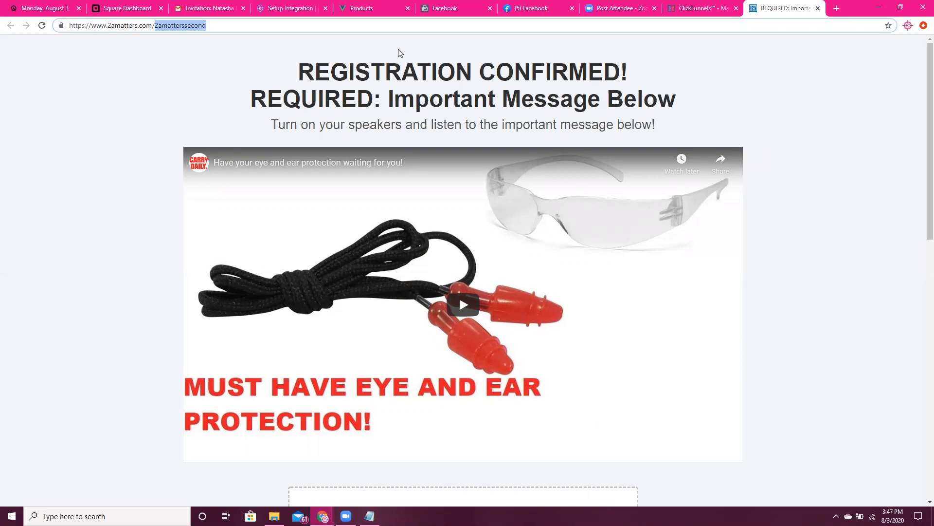
Step: Switch to Facebook Events Manager, continue the pixel setup with Automatic Advanced Matching off, and close it at the event setup stage
{"action": "left_click", "coordinate": [462, 8]}
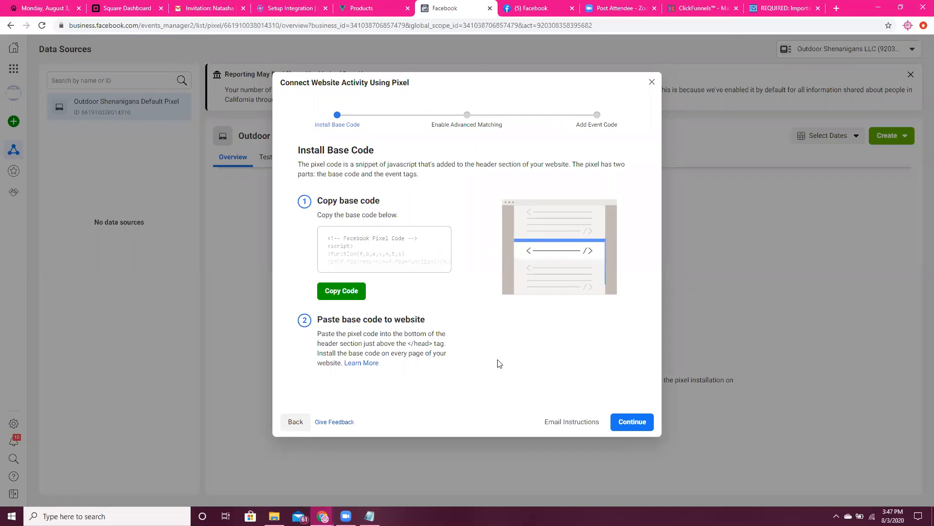
{"action": "left_click", "coordinate": [639, 423]}
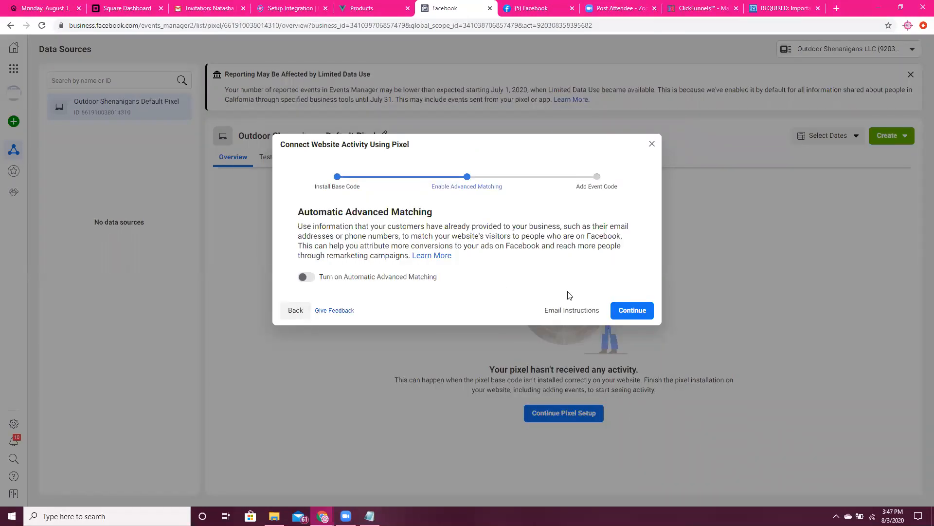
{"action": "left_click", "coordinate": [639, 313]}
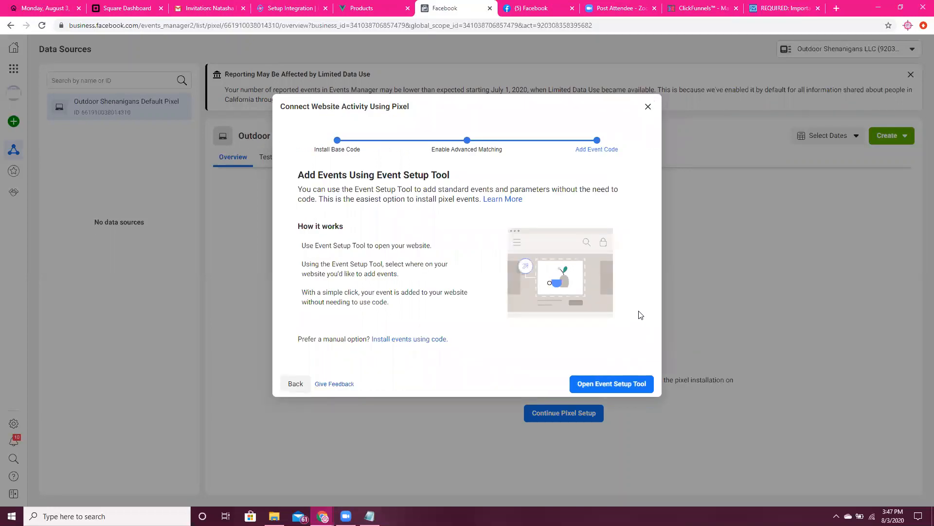
{"action": "left_click", "coordinate": [648, 107]}
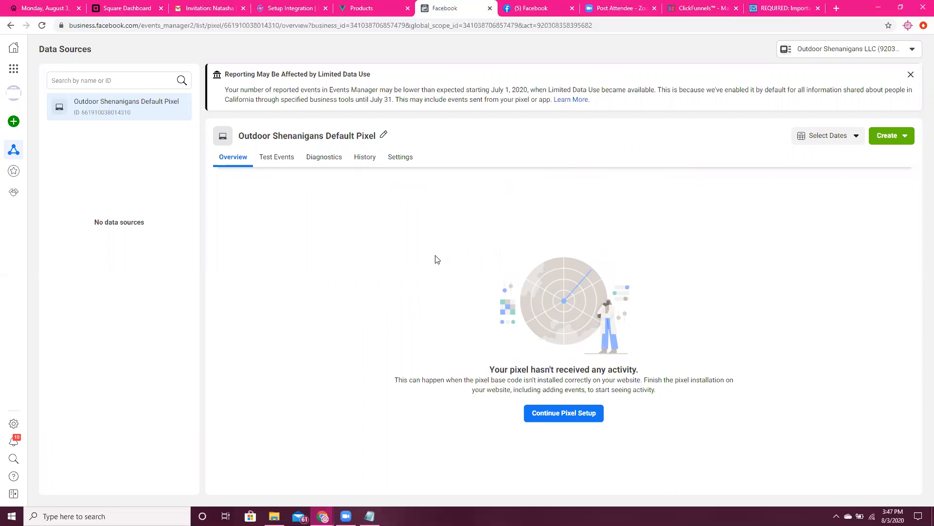
Step: Start a custom conversion for the Outdoor Shenanigans Default Pixel and name it "2A Matters Concealed Carry Class"
{"action": "left_click", "coordinate": [905, 141]}
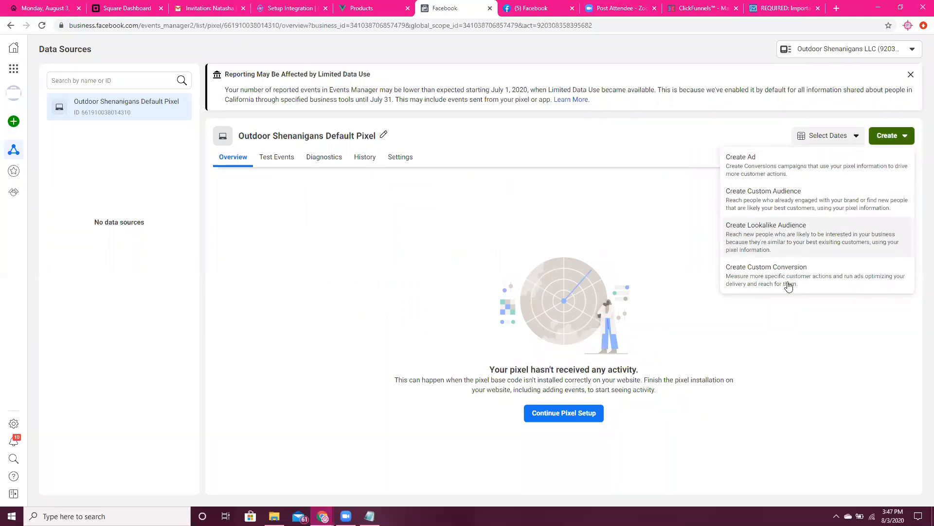
{"action": "left_click", "coordinate": [787, 282]}
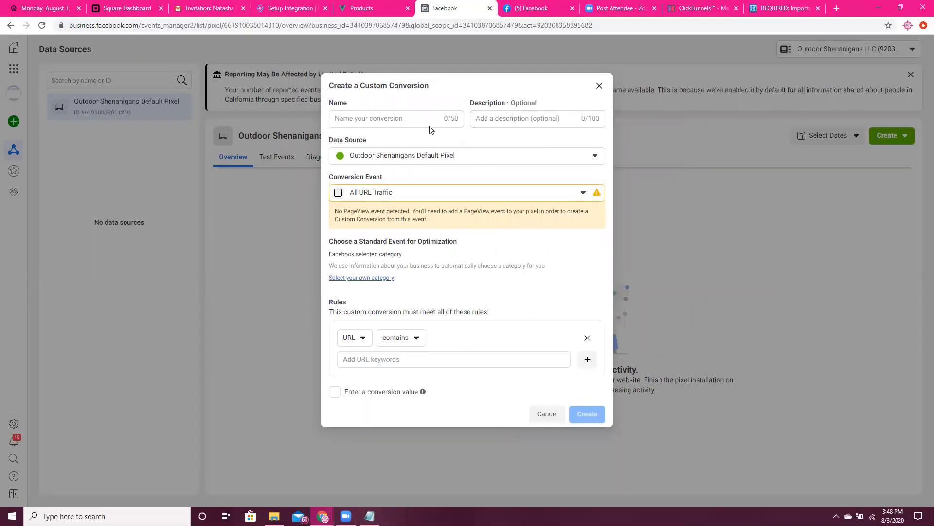
{"action": "left_click", "coordinate": [410, 117]}
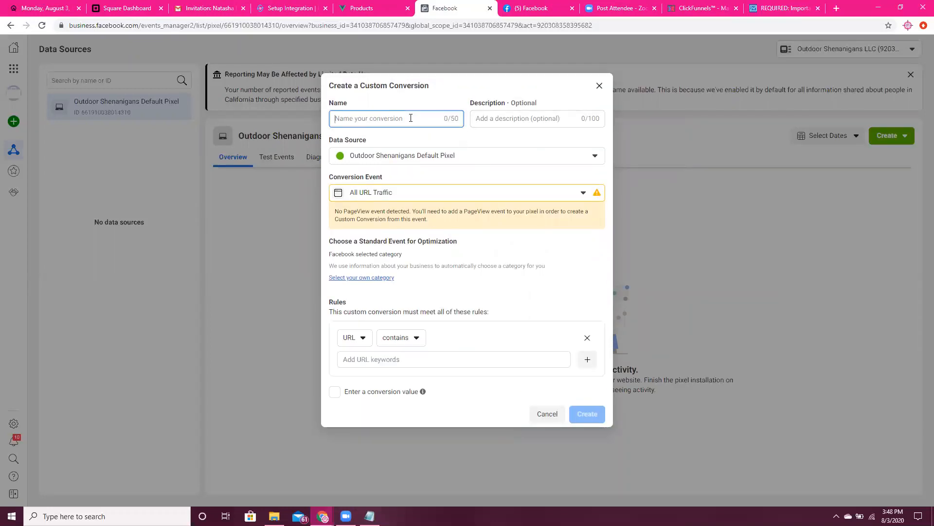
{"action": "type", "text": "Defau"}
{"action": "key", "text": "BackSpace"}
{"action": "key", "text": "BackSpace"}
{"action": "key", "text": "BackSpace"}
{"action": "key", "text": "BackSpace"}
{"action": "key", "text": "BackSpace"}
{"action": "type", "text": "Concea"}
{"action": "type", "text": "led Ca"}
{"action": "type", "text": "rry Class"}
{"action": "type", "text": "2A "}
{"action": "type", "text": "Matters"}
Step: Add the copied keyword "2amatterssecond" to the conversion's "URL contains" rule
{"action": "left_click", "coordinate": [445, 362]}
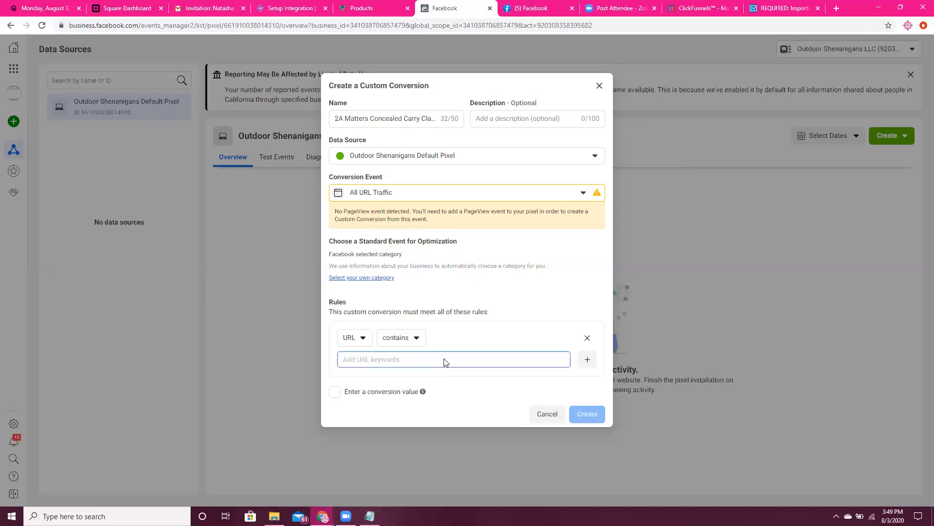
{"action": "key", "text": "ctrl+v"}
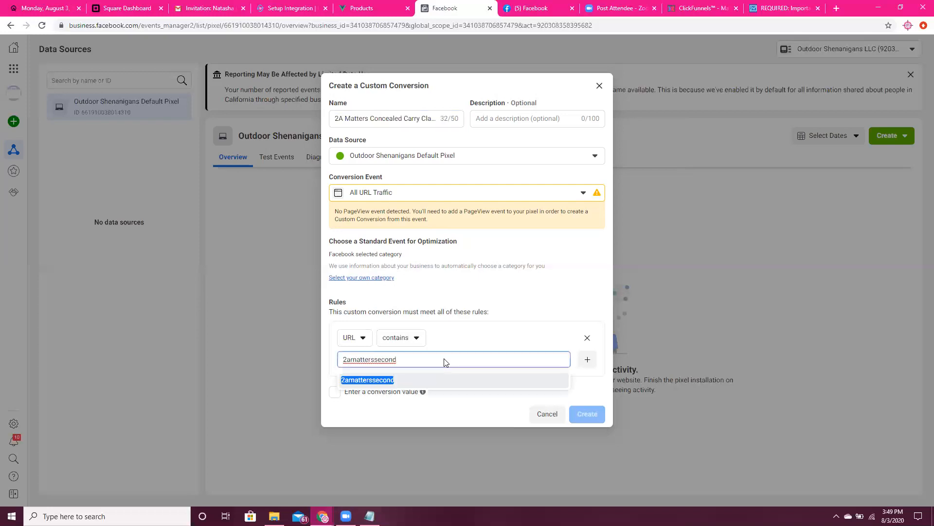
{"action": "left_click", "coordinate": [387, 379]}
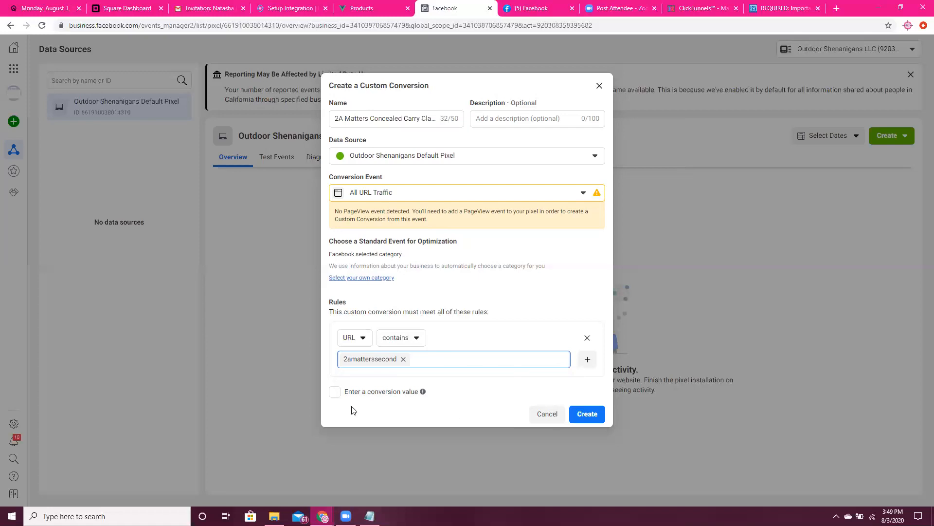
Step: Enable a conversion value of 45, create the custom conversion, and dismiss the confirmation
{"action": "left_click", "coordinate": [335, 395]}
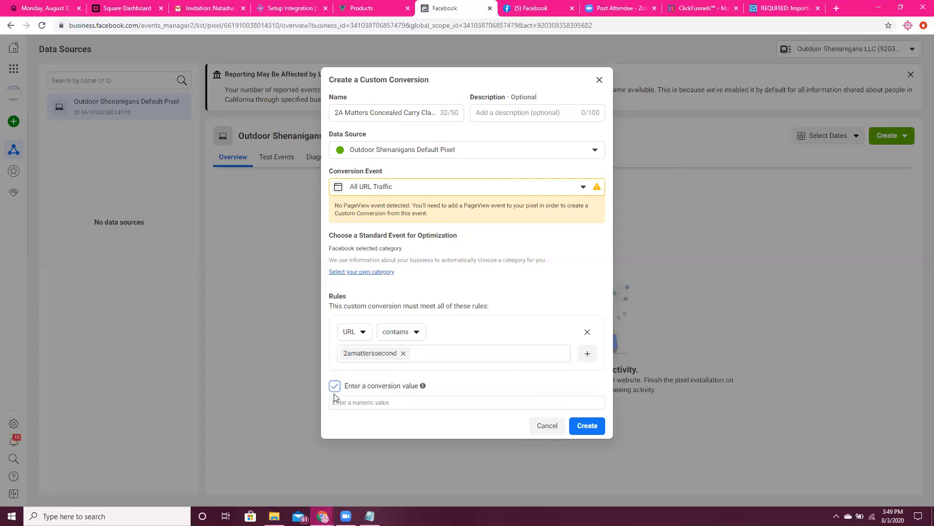
{"action": "left_click", "coordinate": [364, 405]}
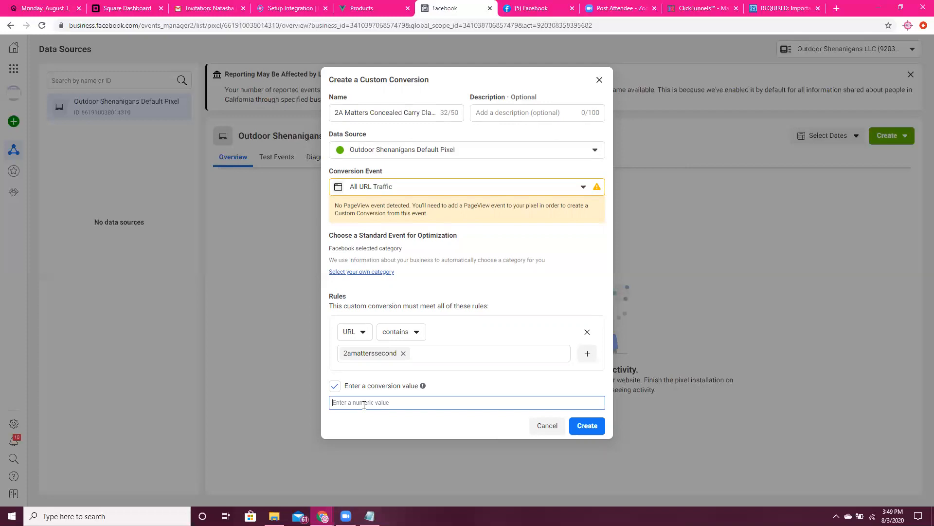
{"action": "type", "text": "45"}
{"action": "left_click", "coordinate": [590, 427]}
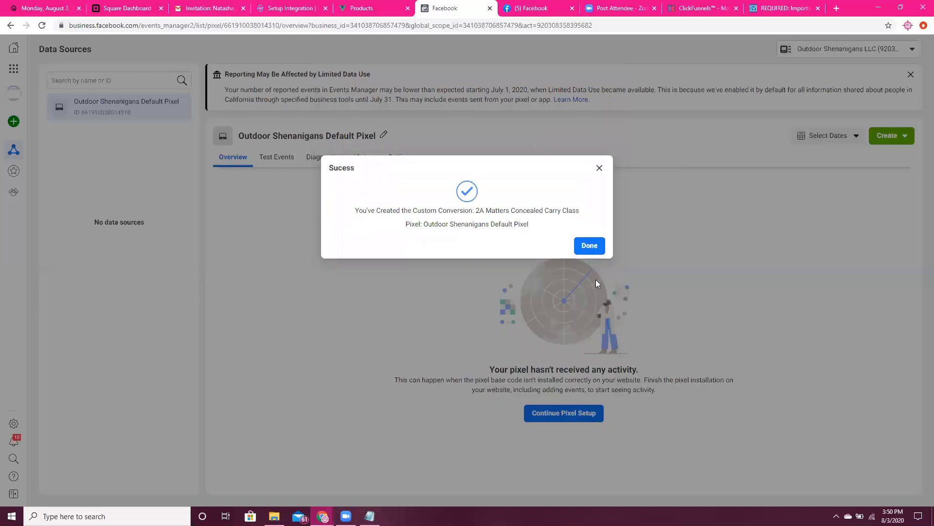
{"action": "left_click", "coordinate": [590, 252]}
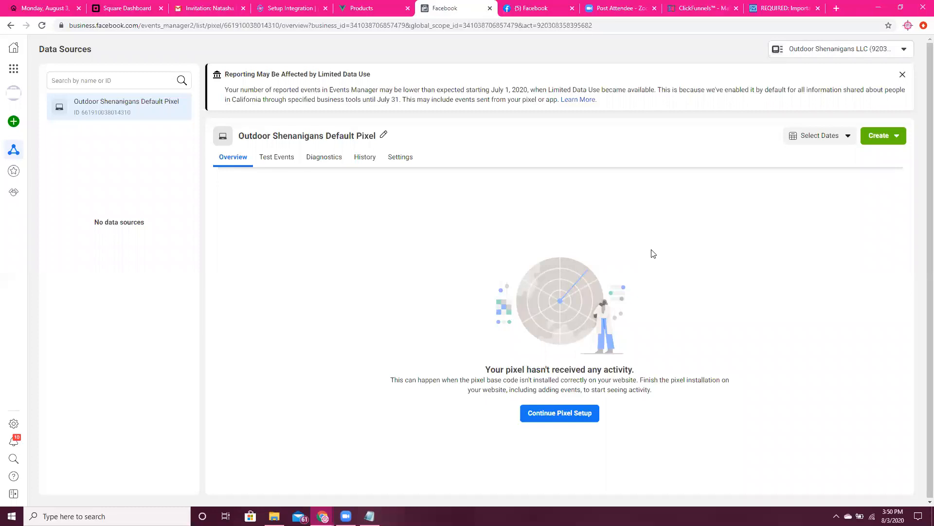
Step: Search the web for "facebook pixel helper chrome" and add the Facebook Pixel Helper extension to Chrome from its web store page
{"action": "left_click", "coordinate": [837, 9]}
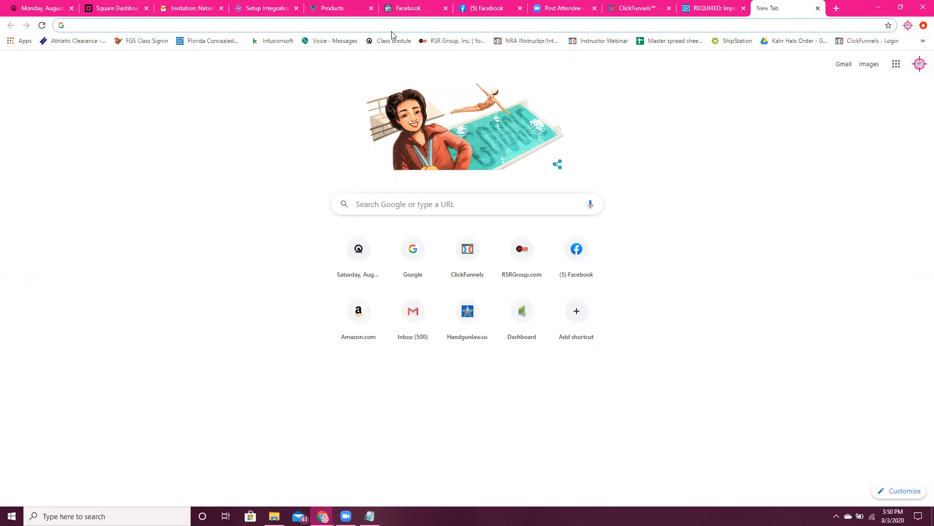
{"action": "type", "text": "facebook p"}
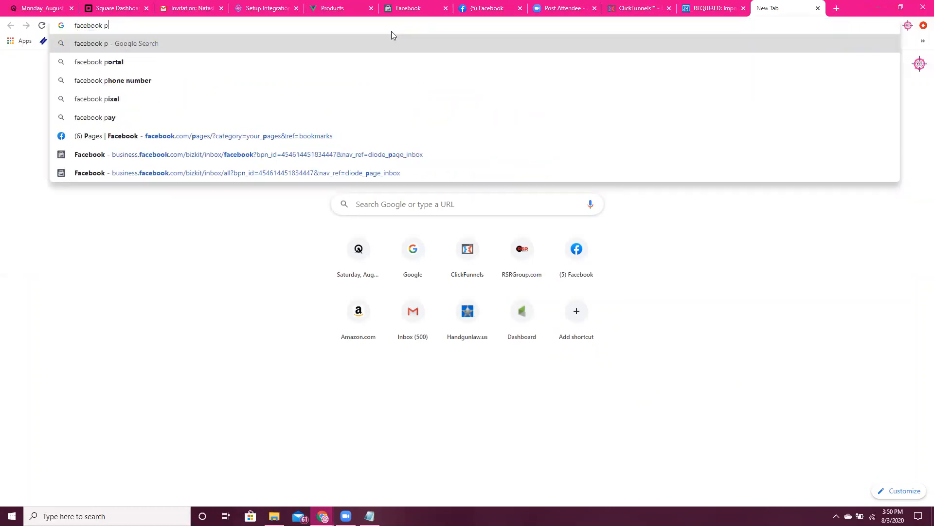
{"action": "type", "text": "ixel helper"}
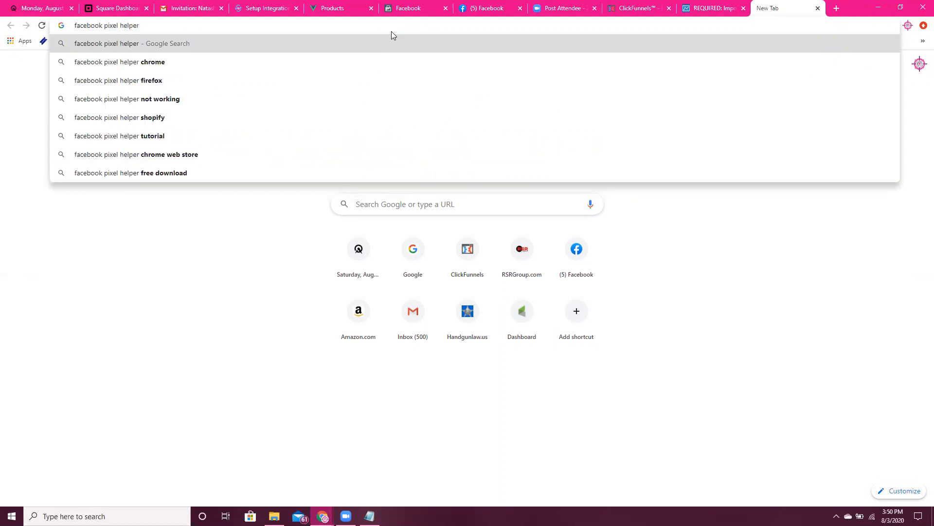
{"action": "left_click", "coordinate": [296, 59]}
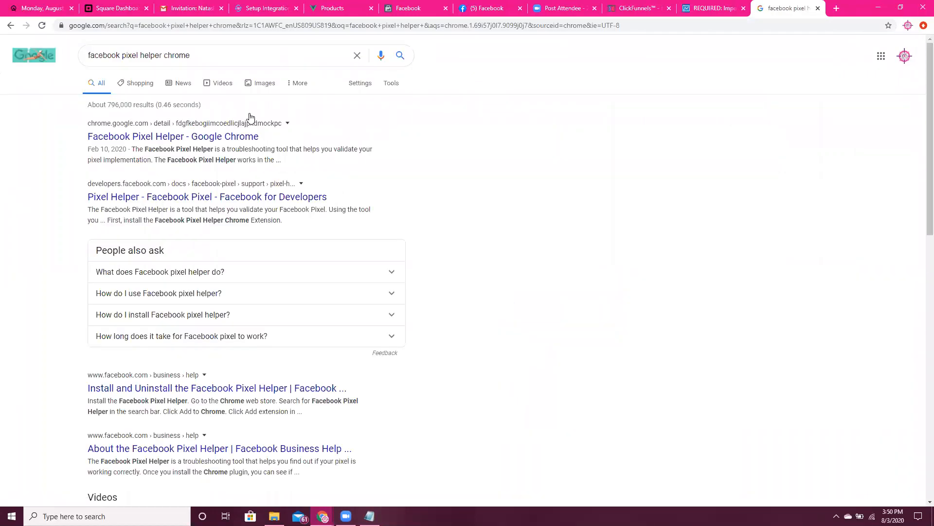
{"action": "left_click", "coordinate": [232, 140]}
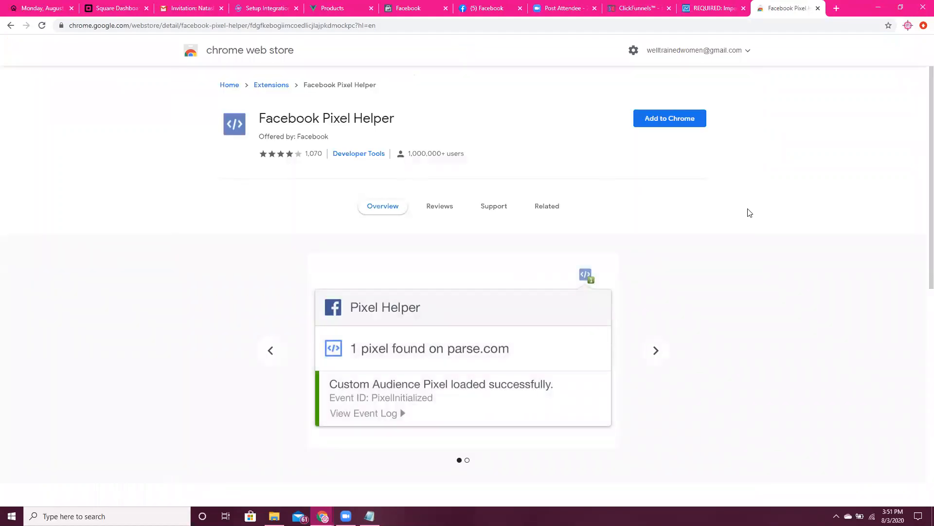
{"action": "left_click", "coordinate": [665, 119]}
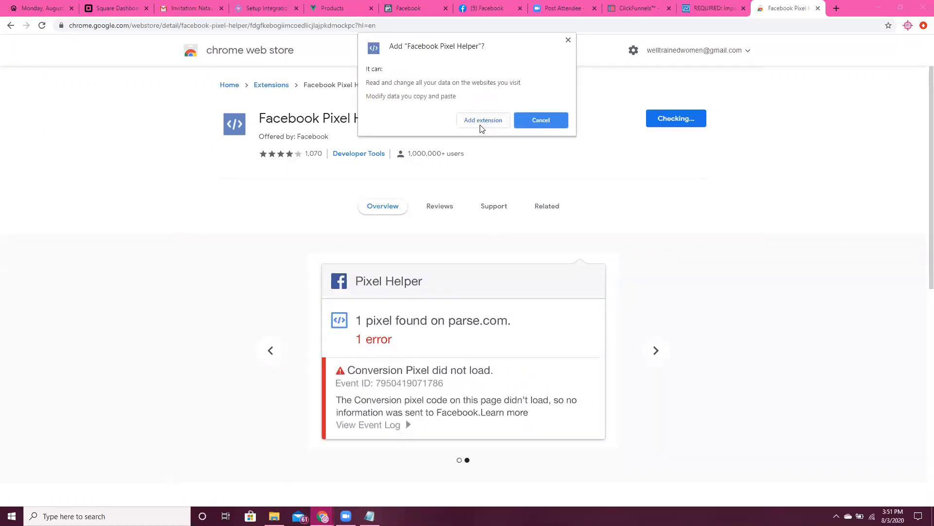
{"action": "left_click", "coordinate": [477, 122]}
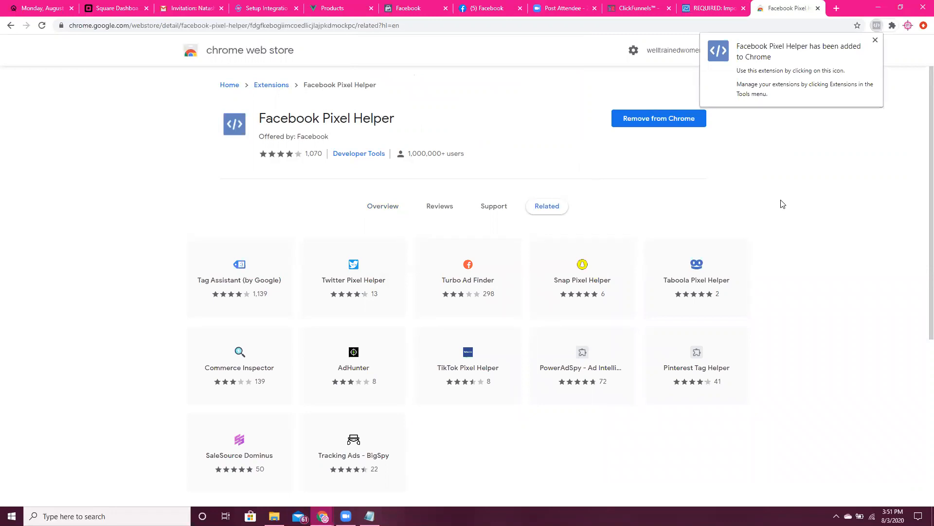
Step: Open the 2amatters.com sign-up page in a new browser tab
{"action": "left_click", "coordinate": [837, 9]}
{"action": "left_click", "coordinate": [768, 25]}
{"action": "type", "text": "2"}
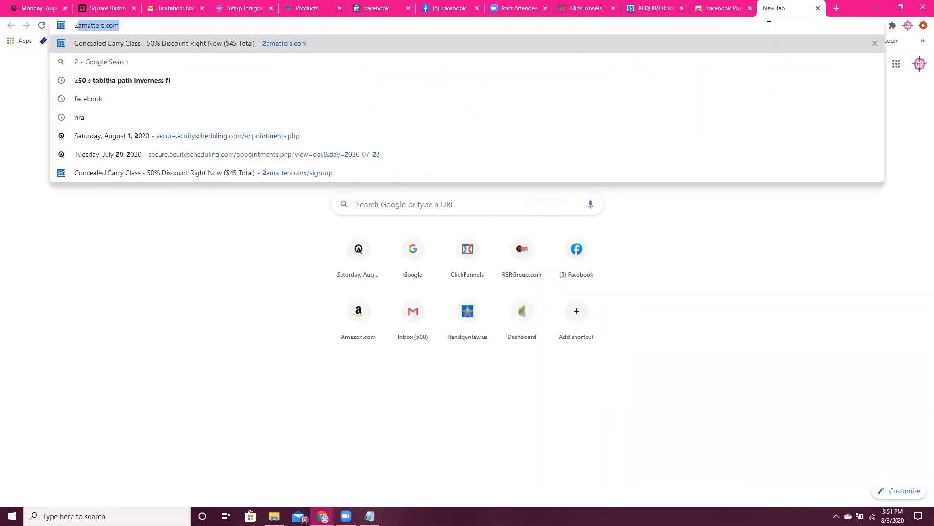
{"action": "type", "text": "amatters."}
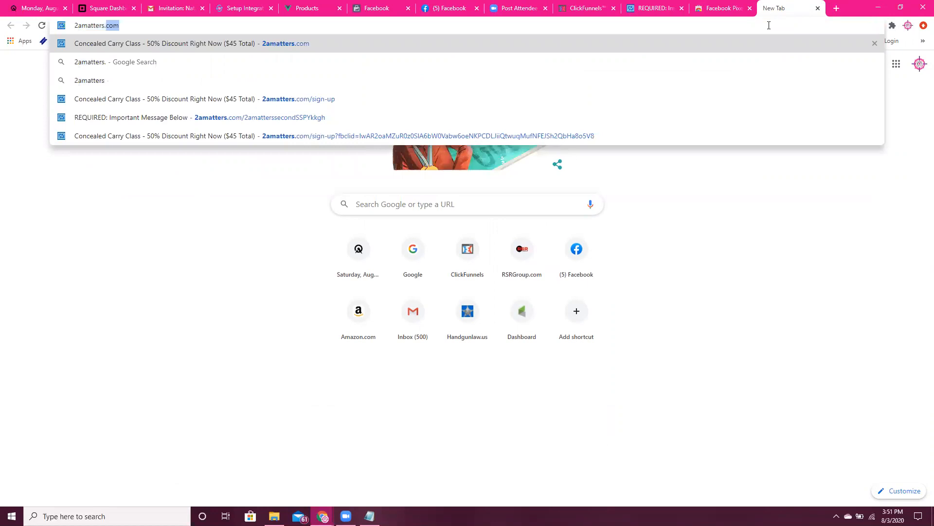
{"action": "type", "text": "com"}
{"action": "key", "text": "Return"}
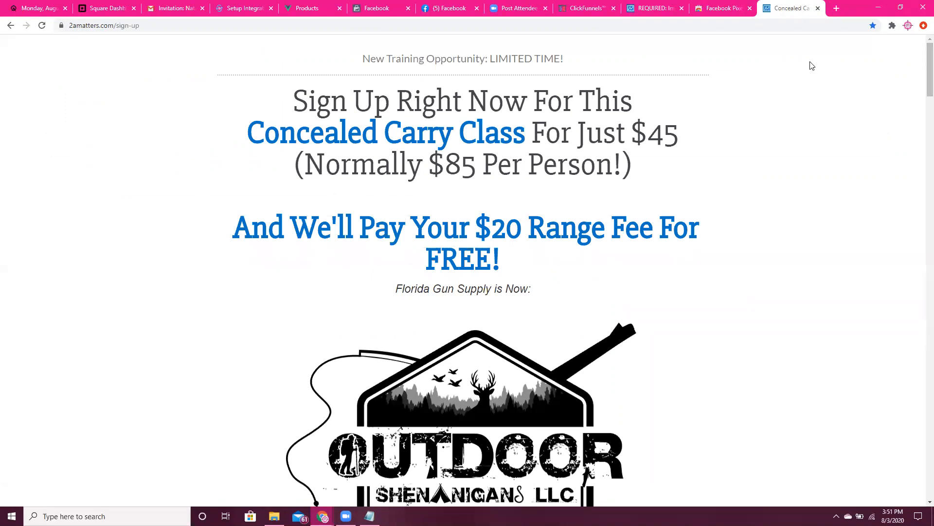
Step: Pin the Facebook Pixel Helper extension to the browser toolbar
{"action": "left_click", "coordinate": [891, 27]}
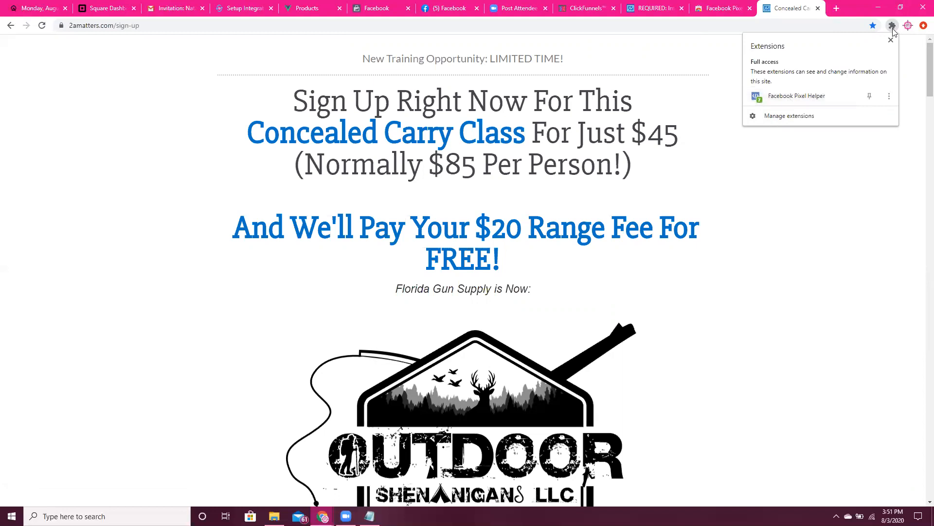
{"action": "left_click", "coordinate": [888, 98]}
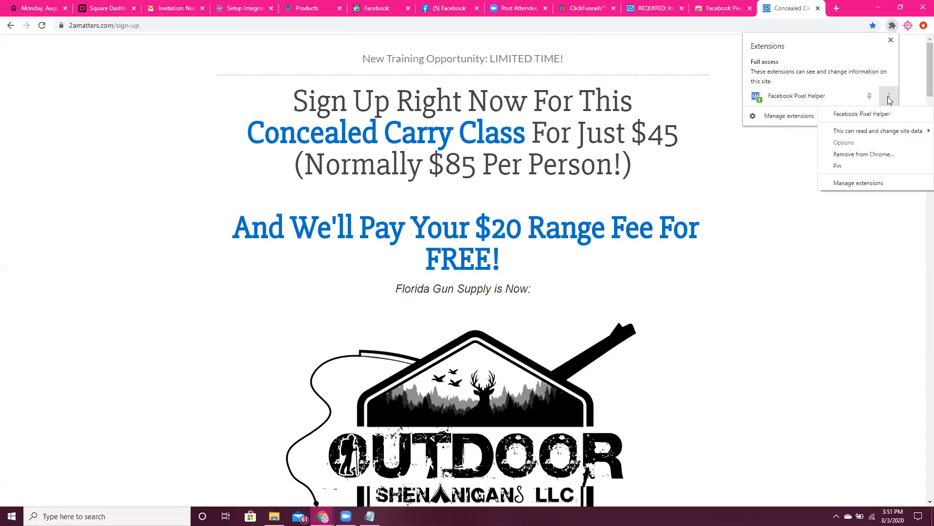
{"action": "left_click", "coordinate": [837, 166]}
{"action": "left_click", "coordinate": [871, 166]}
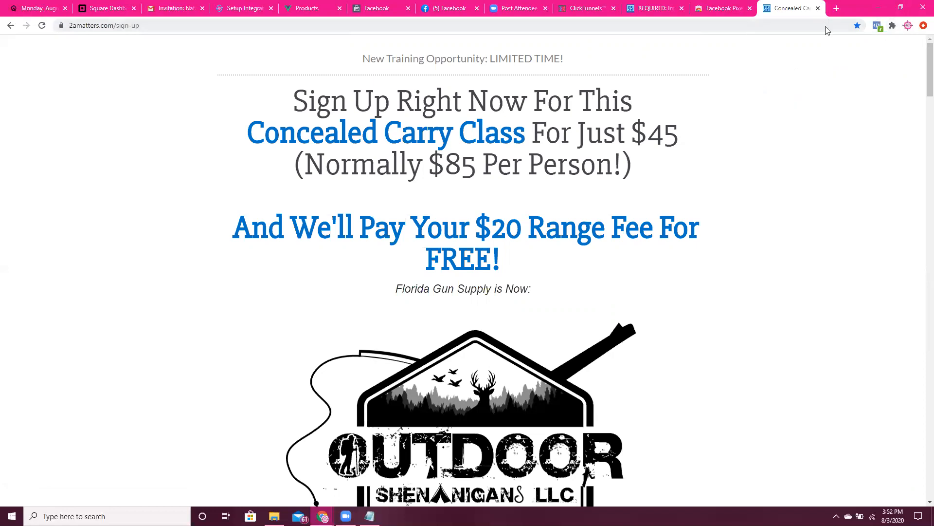
Step: Inspect the pixels on the sign-up page with Facebook Pixel Helper, and open the page address for editing
{"action": "left_click", "coordinate": [875, 25]}
{"action": "left_click", "coordinate": [875, 26]}
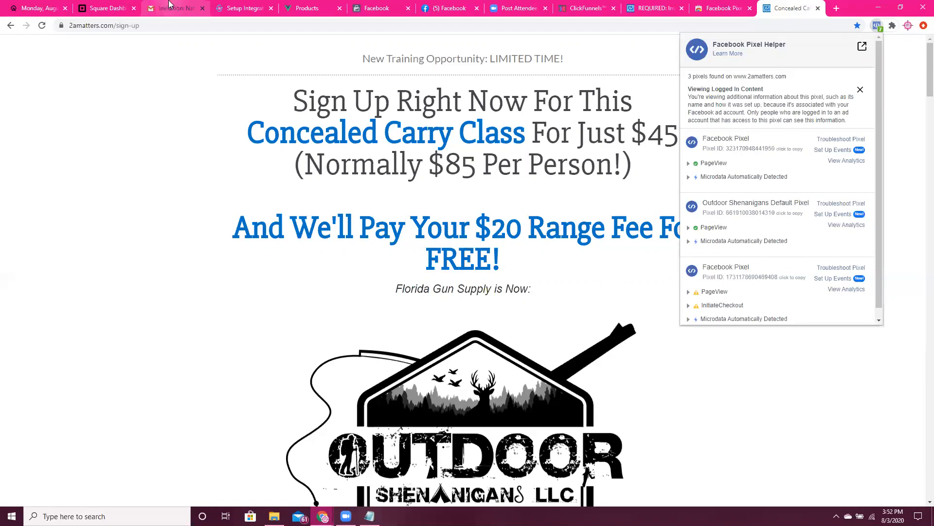
{"action": "left_click", "coordinate": [122, 27]}
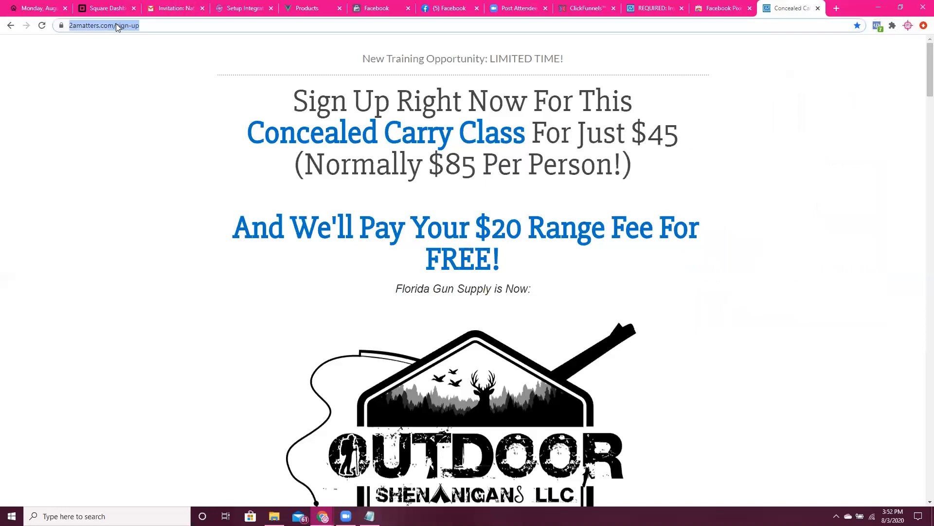
{"action": "left_click", "coordinate": [114, 25]}
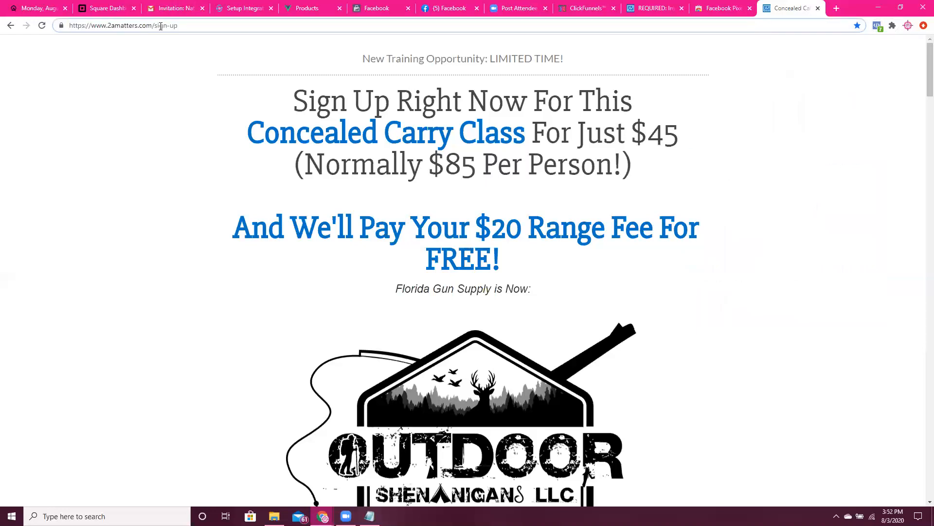
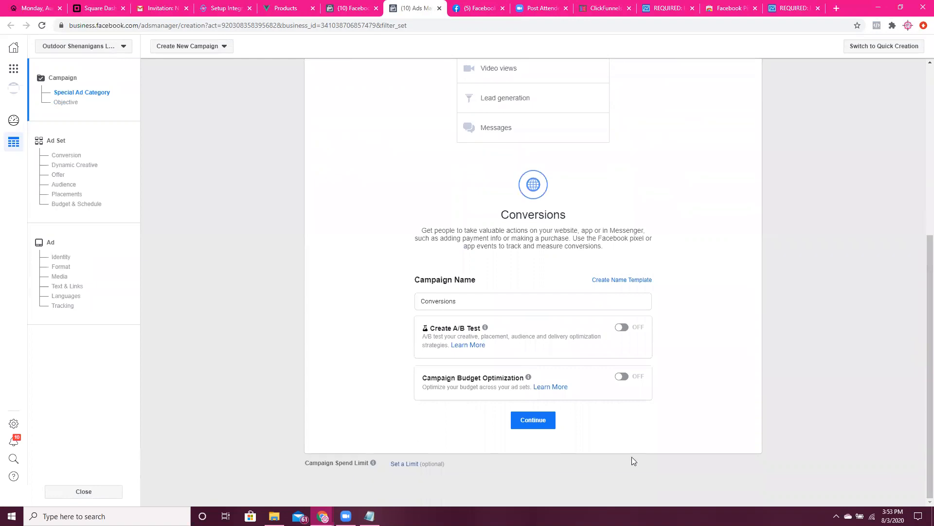
Step: Continue from the Conversions campaign settings to the ad set and name the ad set "Citrus+25"
{"action": "left_click", "coordinate": [533, 421]}
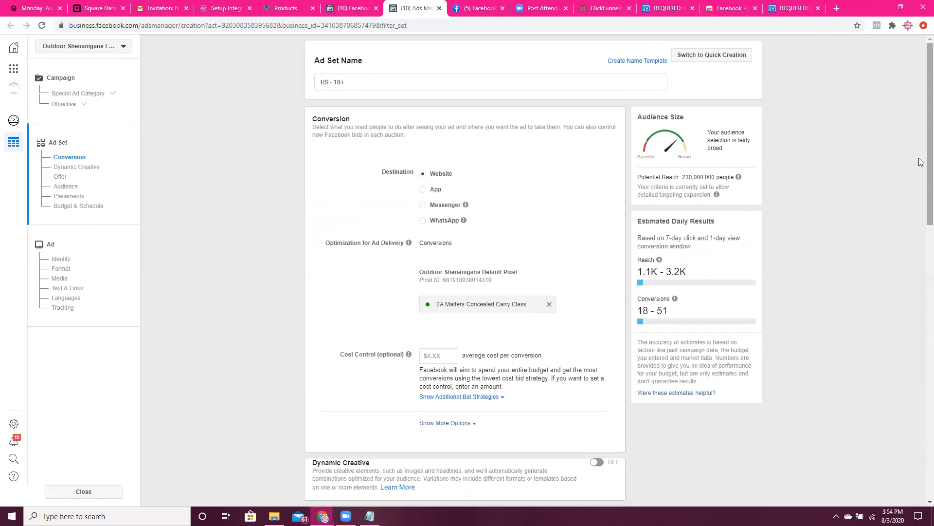
{"action": "left_click", "coordinate": [391, 83]}
{"action": "key", "text": "BackSpace"}
{"action": "key", "text": "BackSpace"}
{"action": "key", "text": "BackSpace"}
{"action": "key", "text": "BackSpace"}
{"action": "key", "text": "BackSpace"}
{"action": "key", "text": "BackSpace"}
{"action": "key", "text": "BackSpace"}
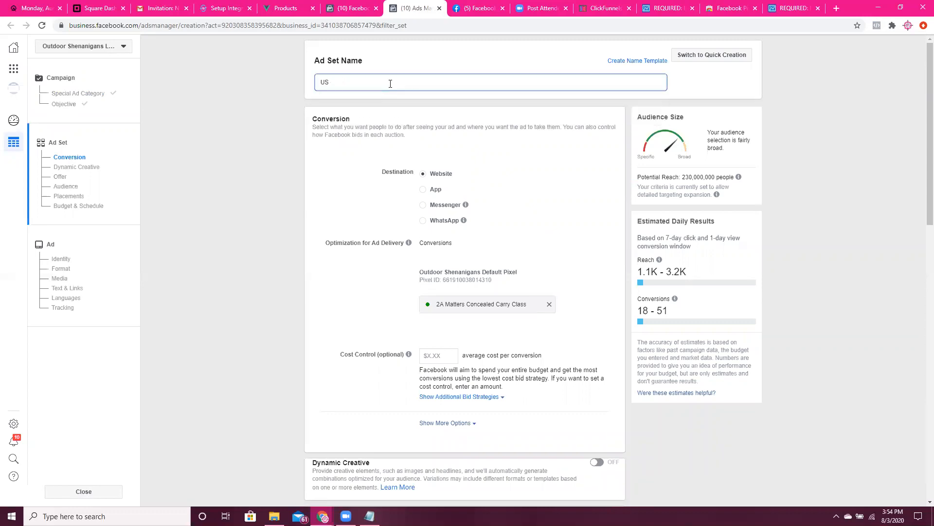
{"action": "type", "text": "Citrus+"}
{"action": "type", "text": "25"}
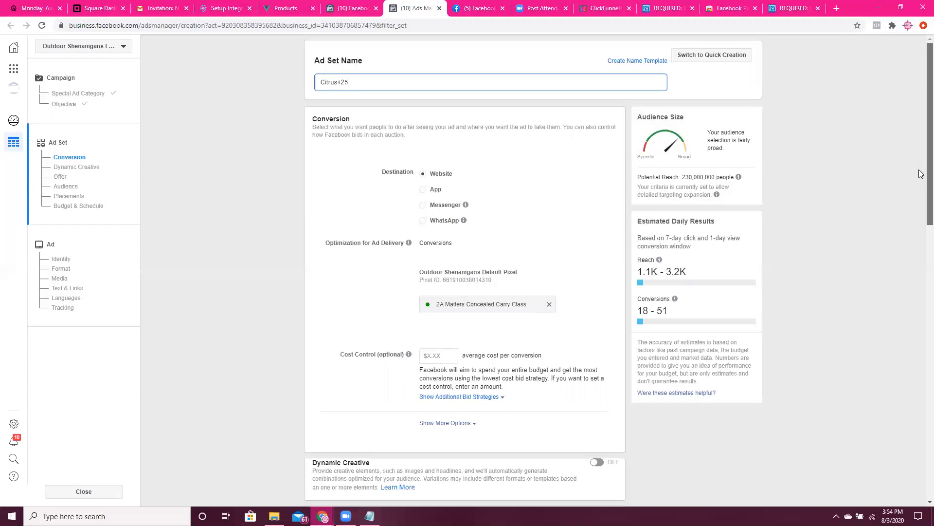
Step: Replace the United States with Inverness, Florida as the ad set's audience location
{"action": "scroll", "coordinate": [921, 174], "scroll_direction": "down", "scroll_amount": 3}
{"action": "scroll", "coordinate": [908, 196], "scroll_direction": "up", "scroll_amount": 2}
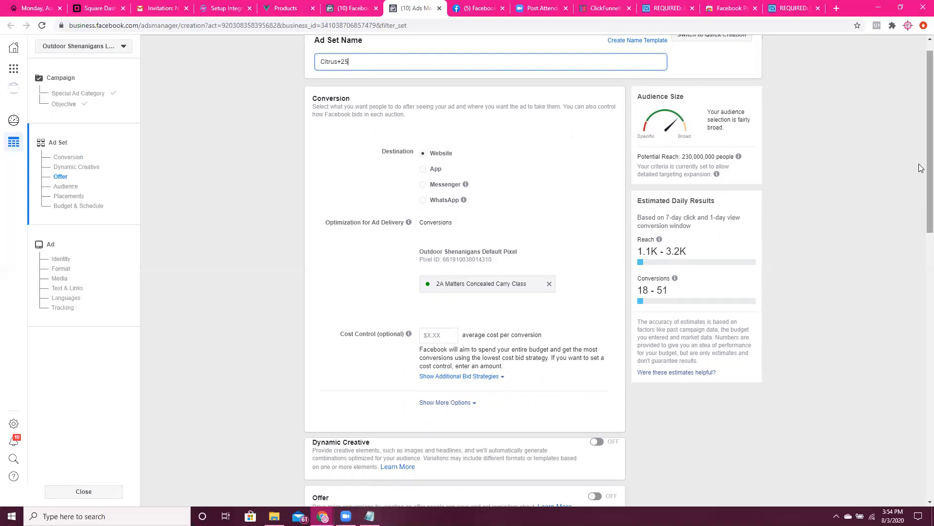
{"action": "scroll", "coordinate": [922, 185], "scroll_direction": "down", "scroll_amount": 1}
{"action": "scroll", "coordinate": [921, 214], "scroll_direction": "down", "scroll_amount": 2}
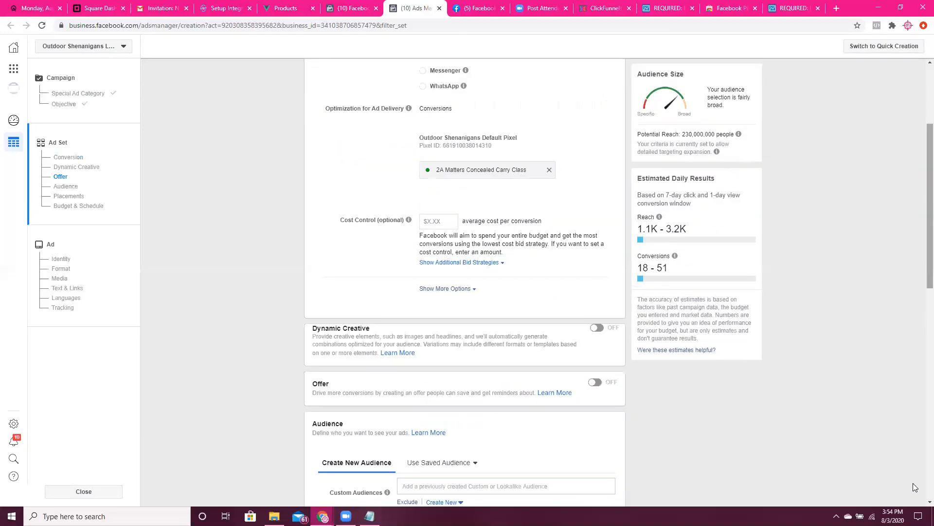
{"action": "scroll", "coordinate": [919, 506], "scroll_direction": "down", "scroll_amount": 3}
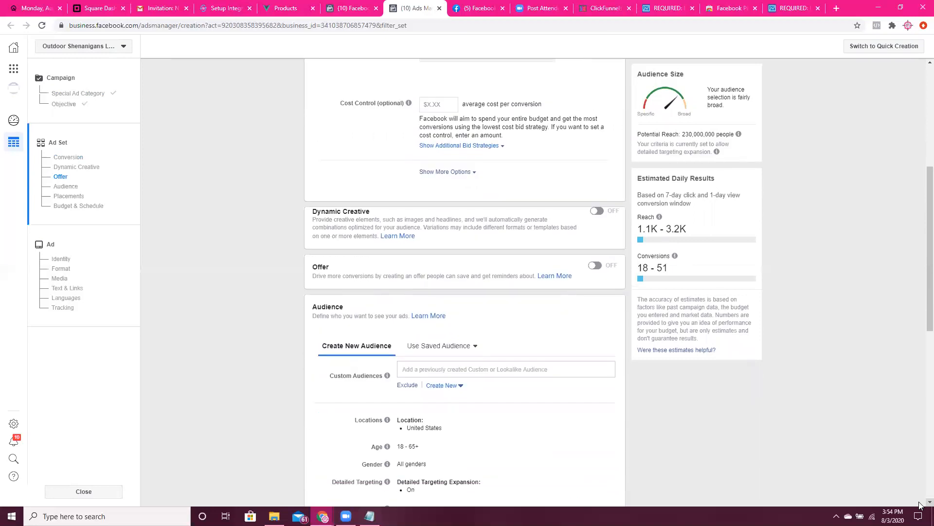
{"action": "scroll", "coordinate": [920, 505], "scroll_direction": "down", "scroll_amount": 5}
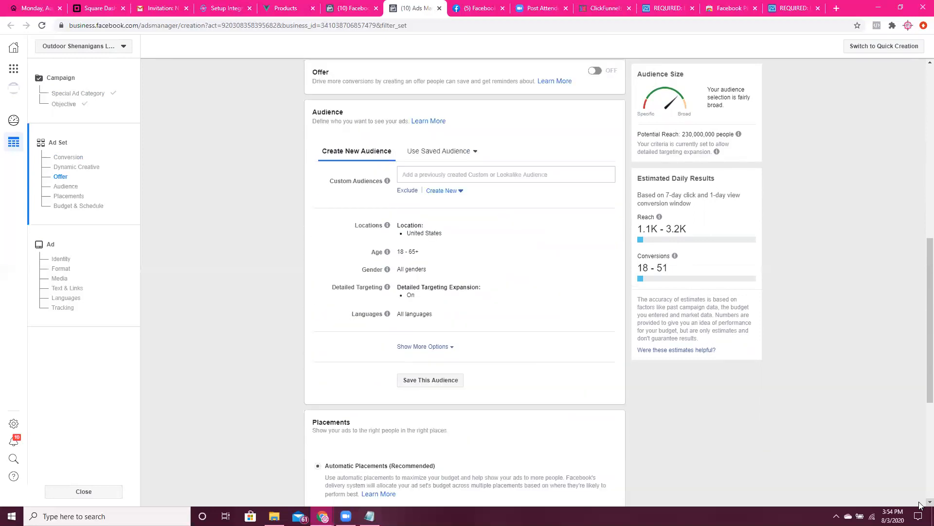
{"action": "scroll", "coordinate": [920, 505], "scroll_direction": "down", "scroll_amount": 1}
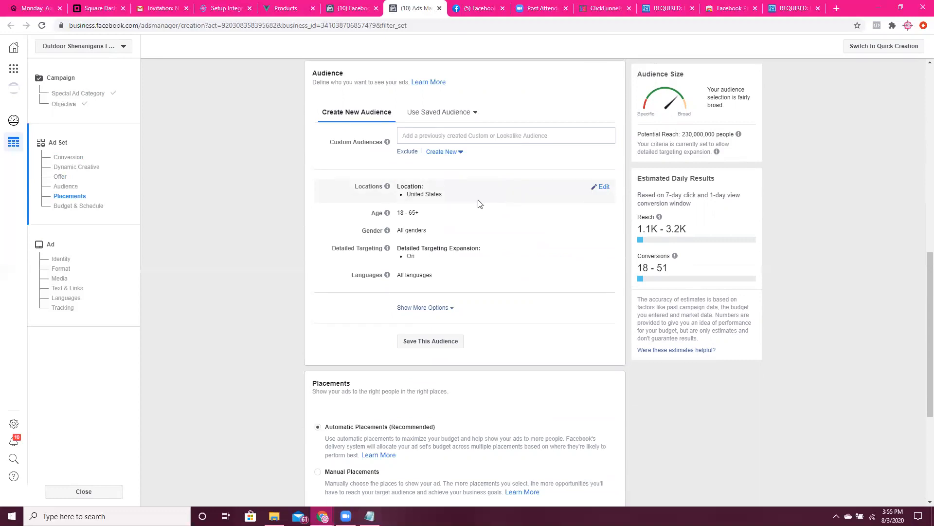
{"action": "left_click", "coordinate": [604, 187]}
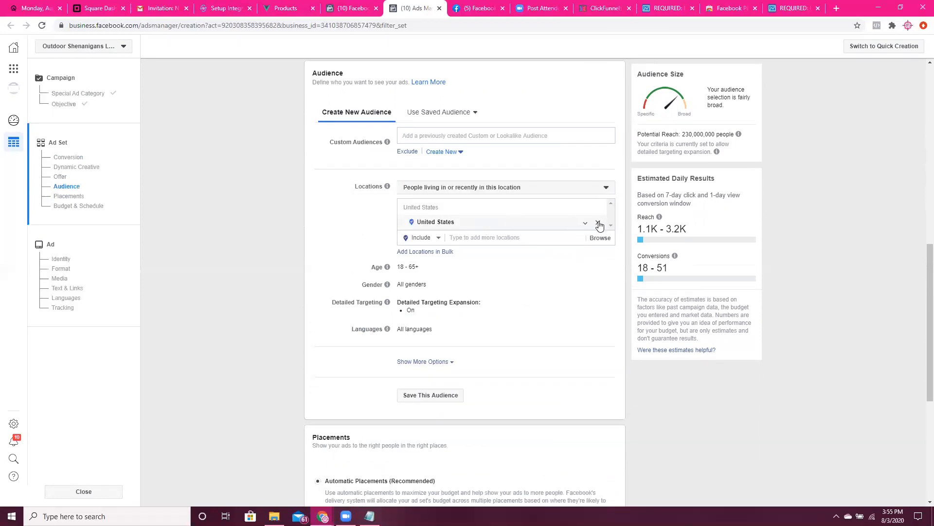
{"action": "left_click", "coordinate": [597, 223]}
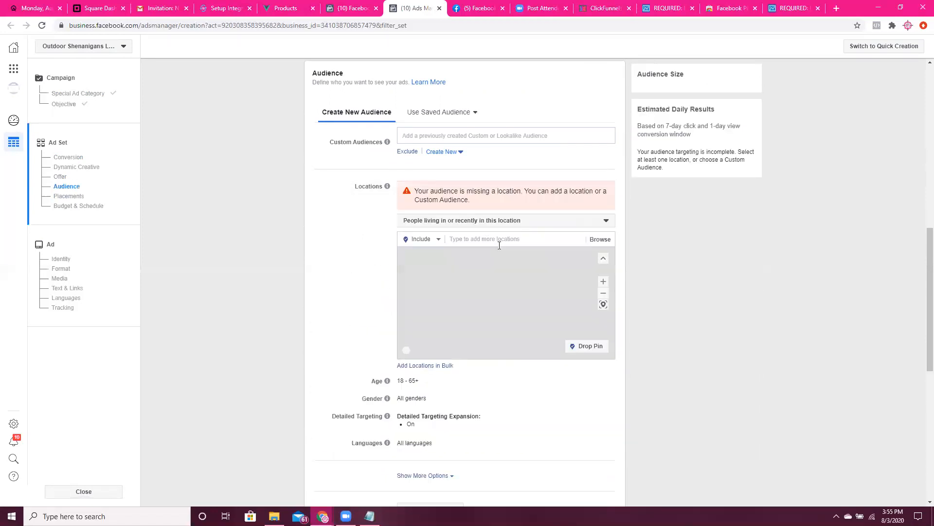
{"action": "left_click", "coordinate": [465, 240]}
{"action": "type", "text": "In"}
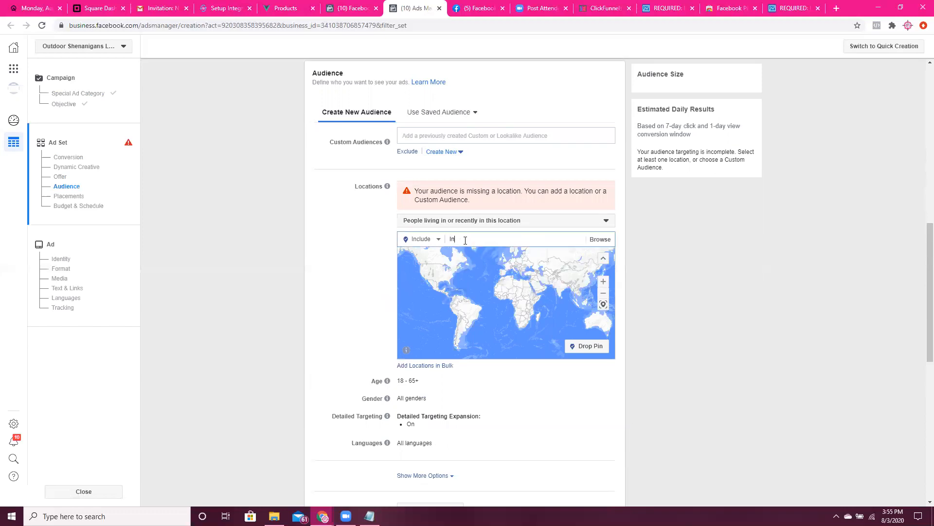
{"action": "type", "text": "verness, florida"}
{"action": "left_click", "coordinate": [469, 254]}
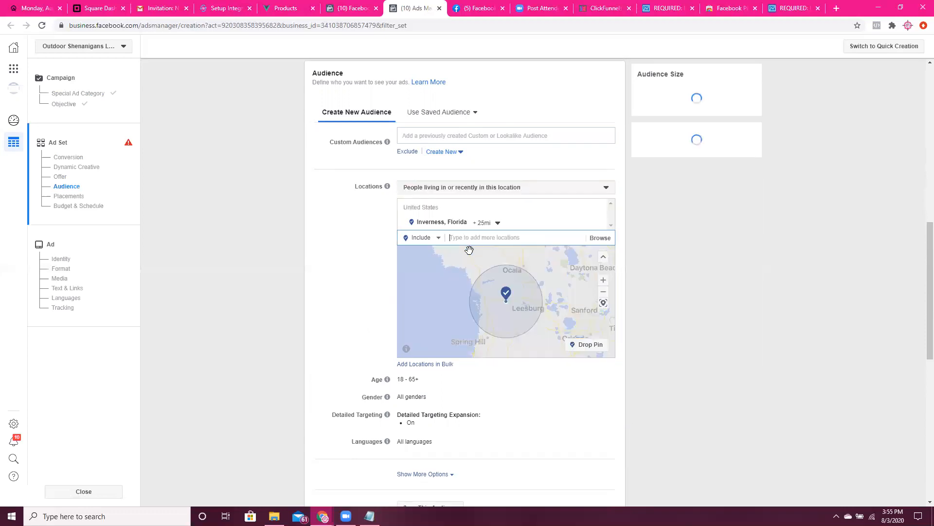
Step: Add Brooksville, Florida and Bushnell, Florida to the included audience locations
{"action": "type", "text": "brooks"}
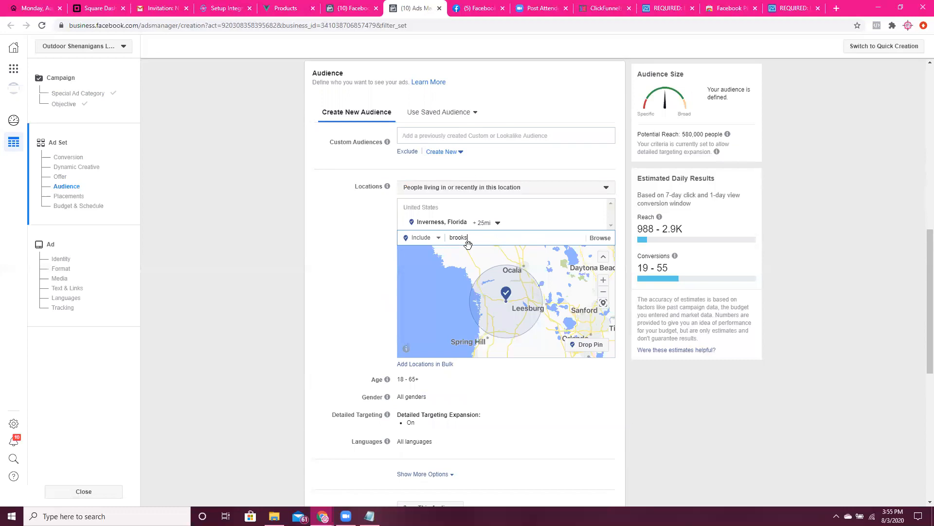
{"action": "type", "text": "ville"}
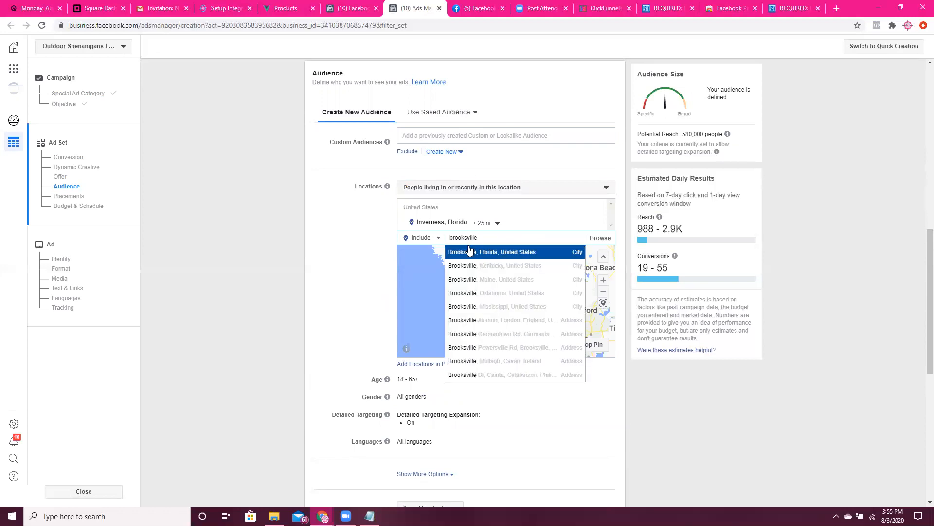
{"action": "left_click", "coordinate": [481, 253]}
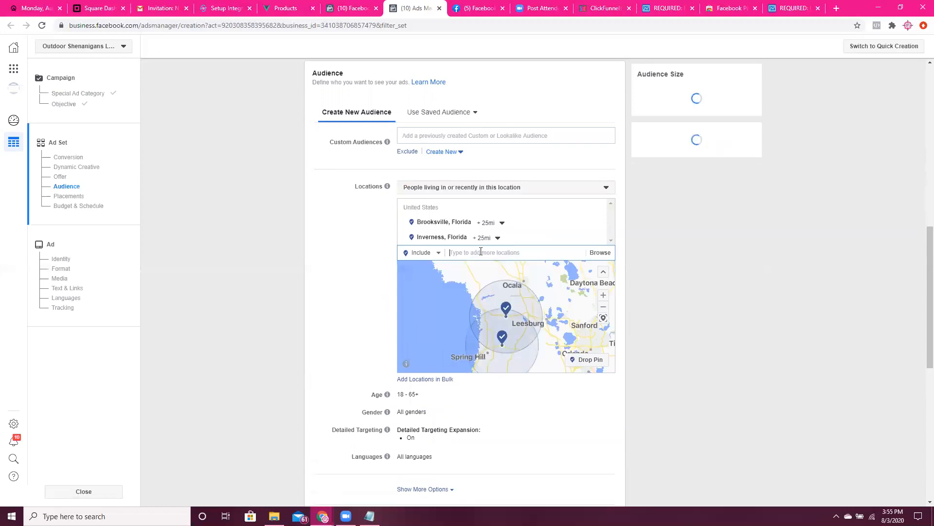
{"action": "type", "text": "bushnell"}
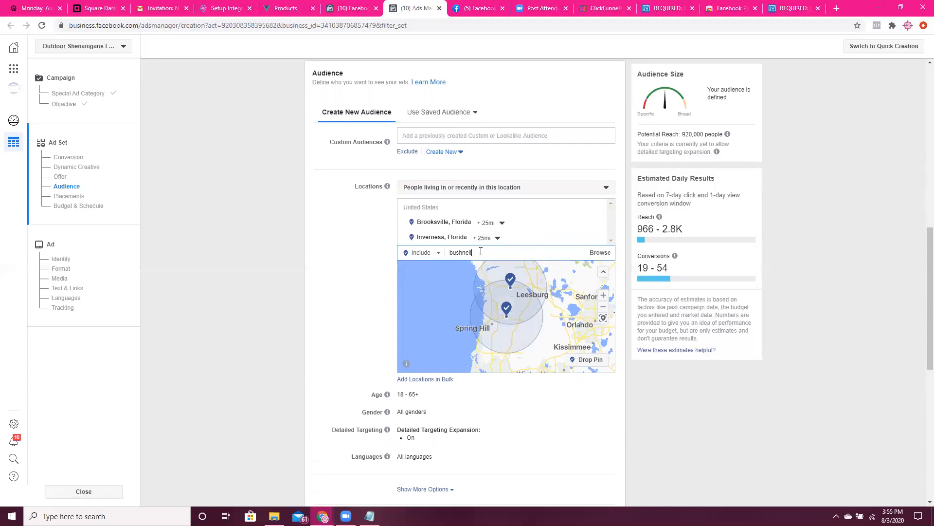
{"action": "left_click", "coordinate": [486, 269]}
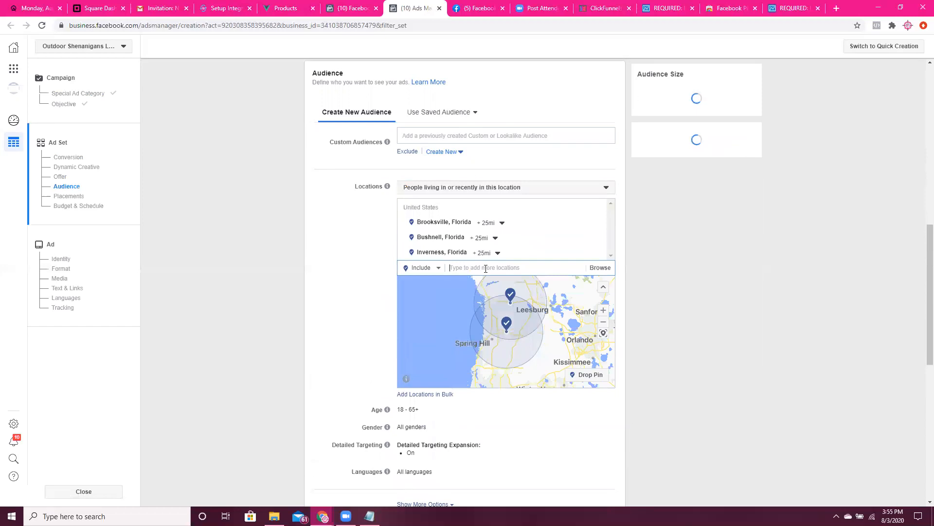
Step: Set the targeting radius around both Brooksville and Bushnell to 15 mi
{"action": "left_click", "coordinate": [503, 223]}
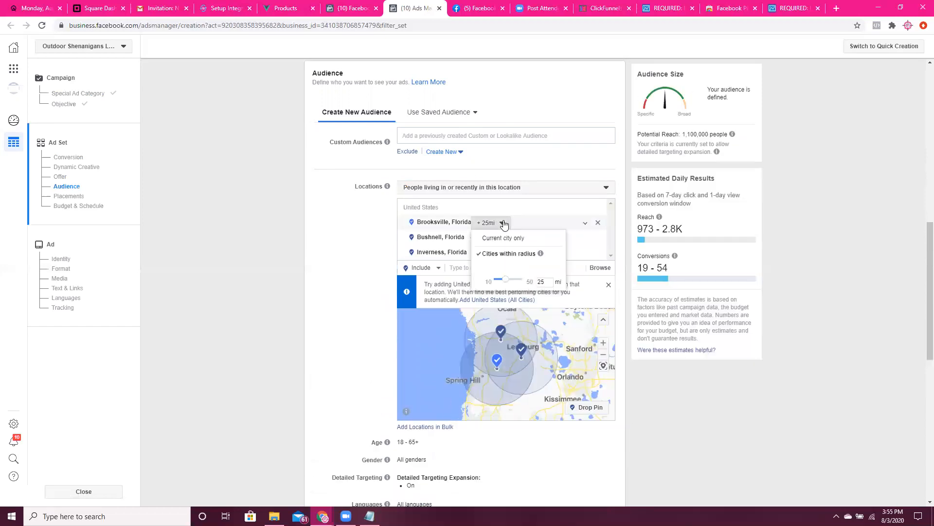
{"action": "left_click_drag", "start_coordinate": [507, 282], "coordinate": [502, 284]}
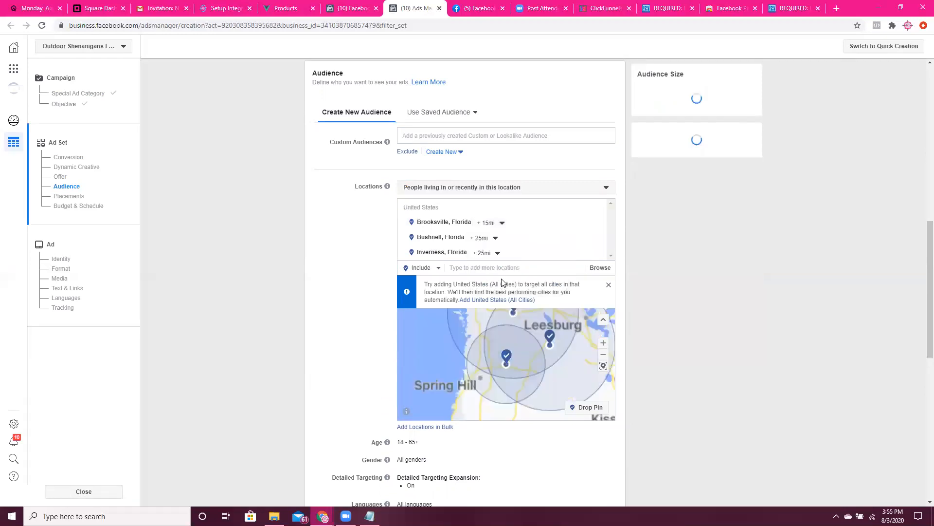
{"action": "left_click", "coordinate": [496, 238]}
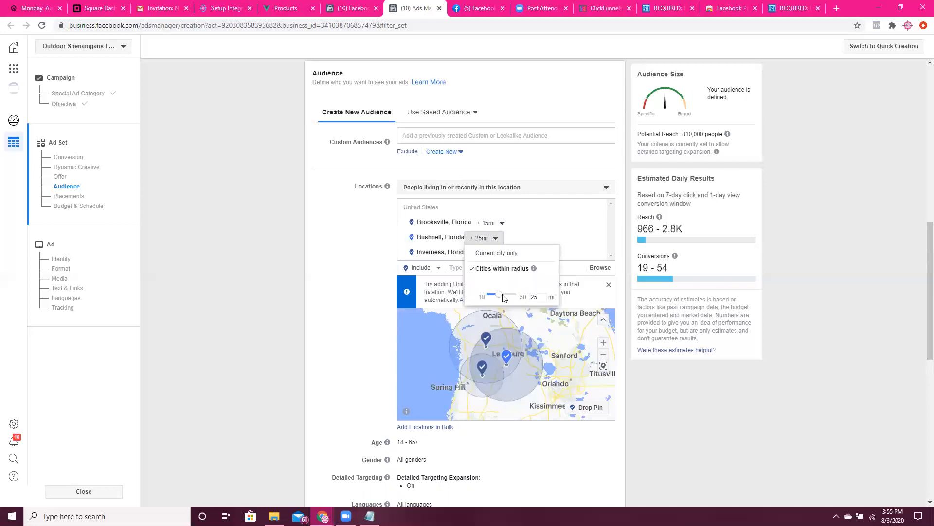
{"action": "left_click_drag", "start_coordinate": [498, 294], "coordinate": [496, 300]}
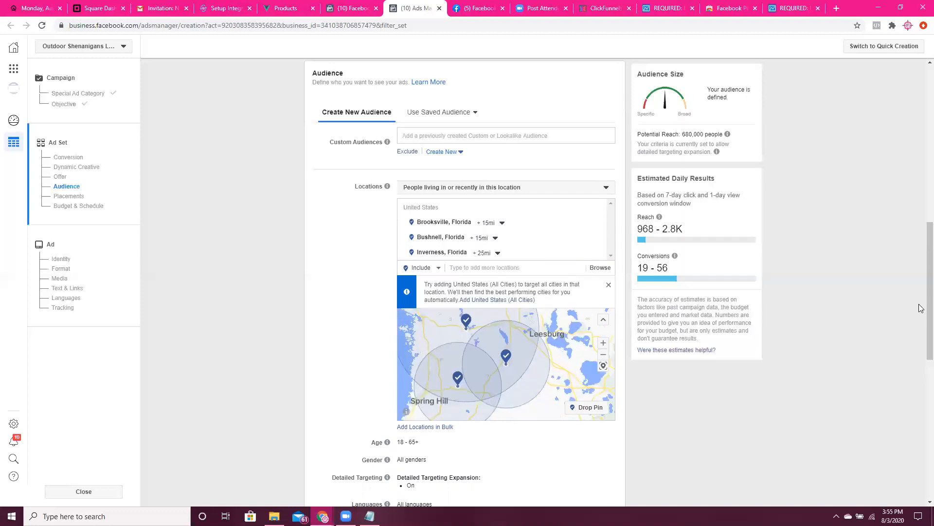
Step: Set the audience's minimum age to 21
{"action": "left_click_drag", "start_coordinate": [921, 295], "coordinate": [921, 369]}
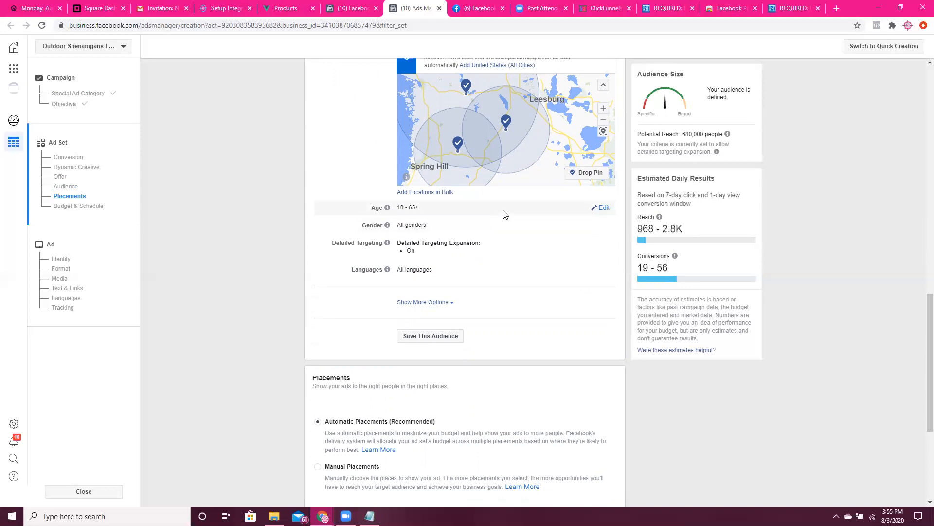
{"action": "left_click", "coordinate": [603, 207]}
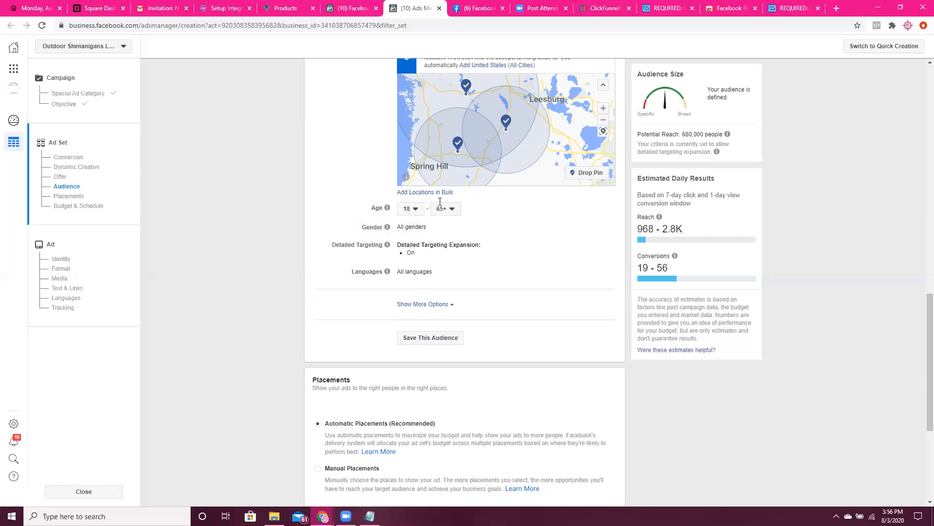
{"action": "left_click", "coordinate": [414, 213]}
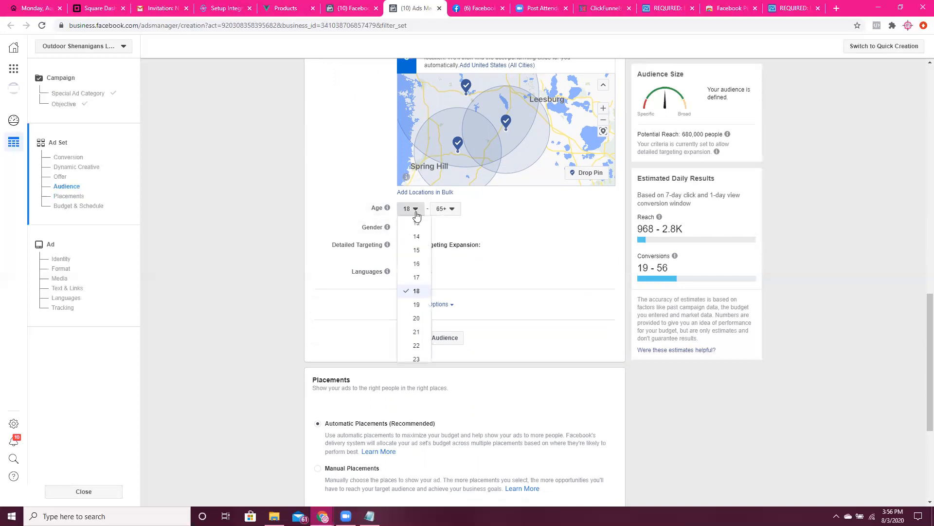
{"action": "left_click", "coordinate": [416, 332]}
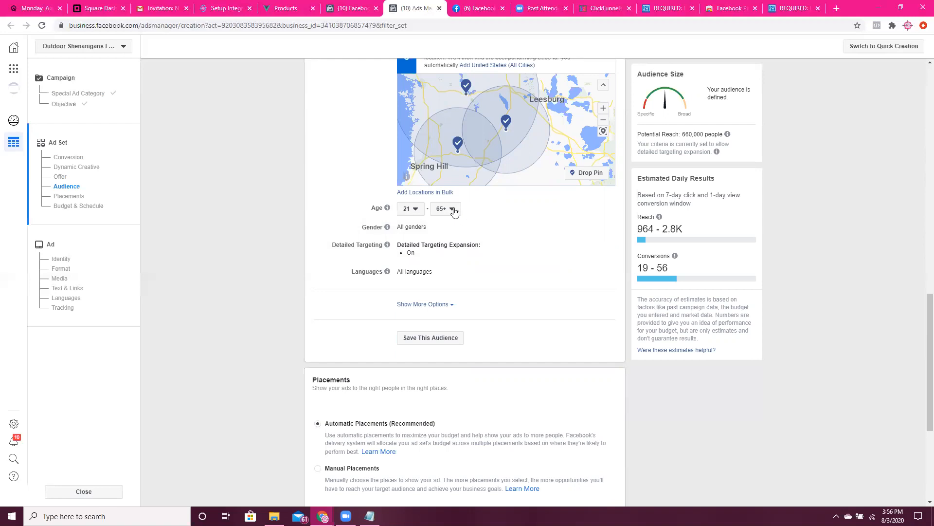
Step: Set the audience's maximum age to 60
{"action": "left_click", "coordinate": [453, 209]}
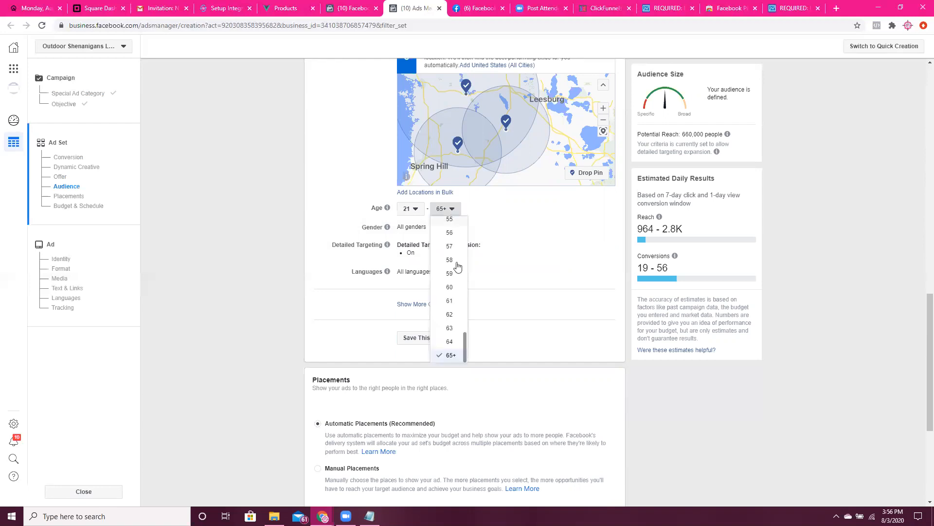
{"action": "left_click", "coordinate": [457, 288]}
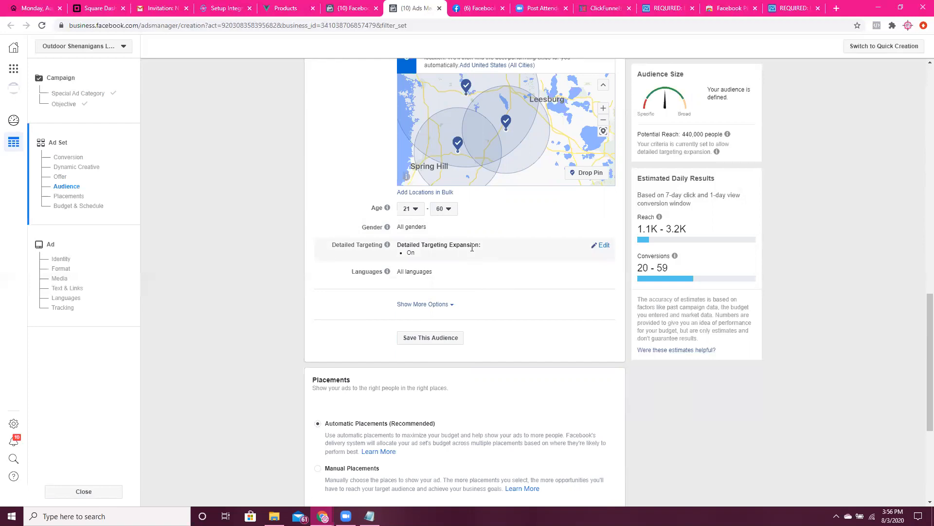
{"action": "left_click", "coordinate": [603, 246]}
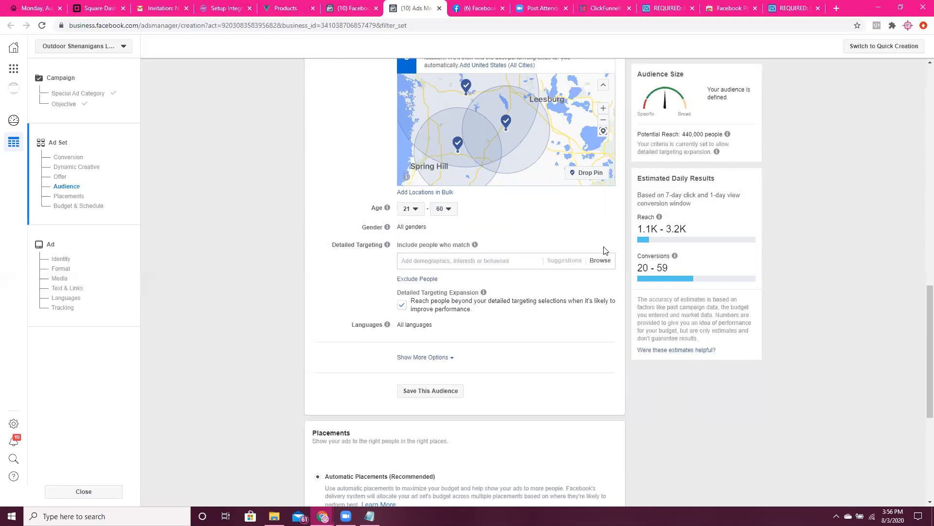
{"action": "left_click", "coordinate": [491, 259]}
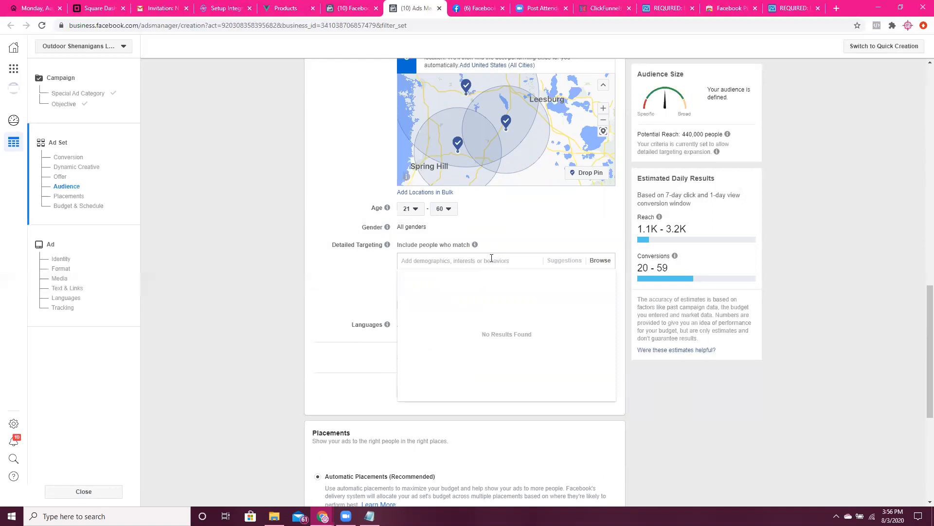
{"action": "type", "text": "2"}
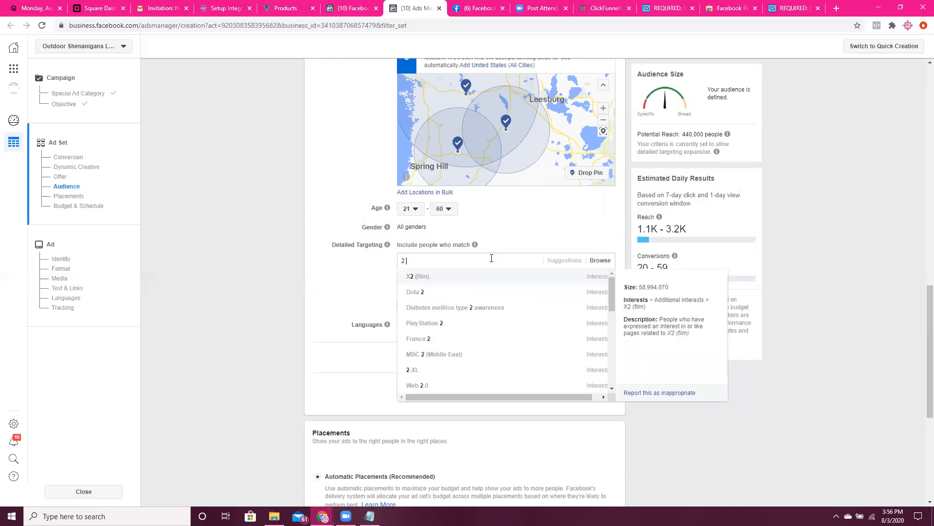
{"action": "type", "text": " am"}
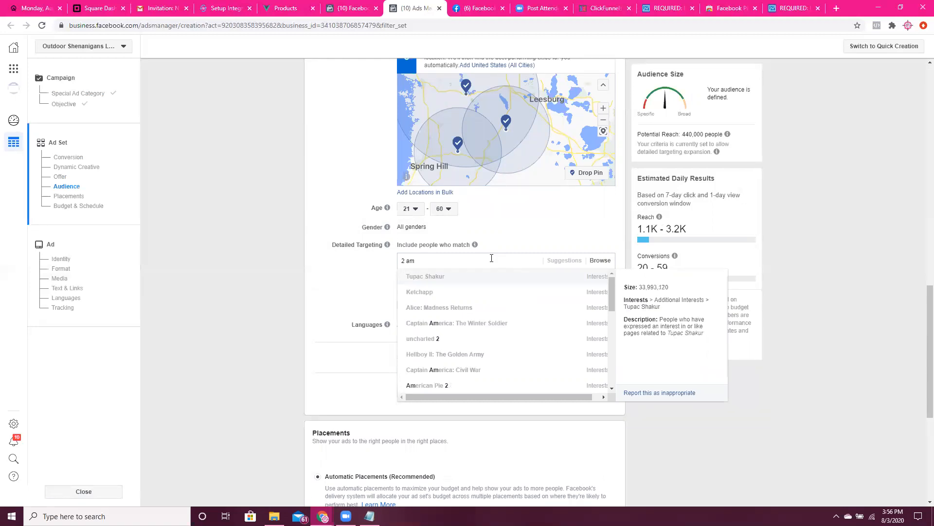
{"action": "key", "text": "BackSpace"}
{"action": "key", "text": "BackSpace"}
{"action": "key", "text": "BackSpace"}
{"action": "key", "text": "BackSpace"}
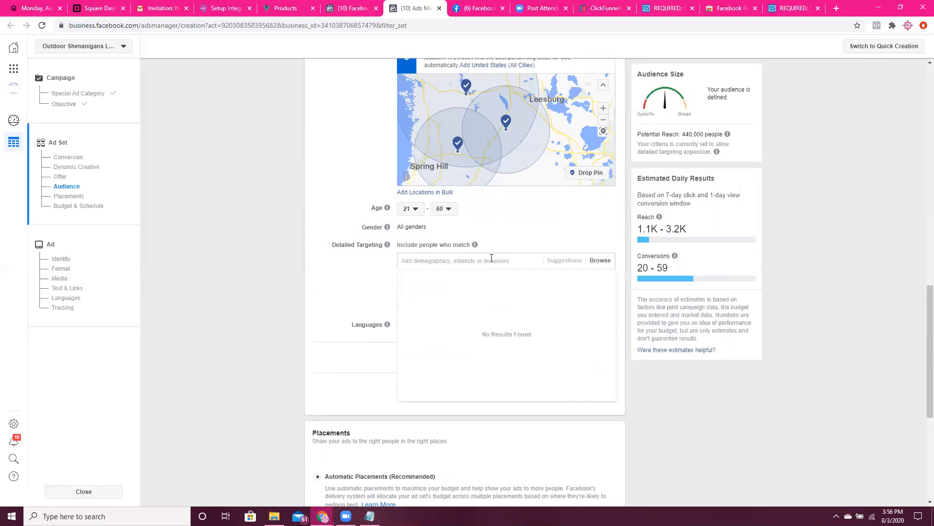
{"action": "left_click", "coordinate": [694, 398]}
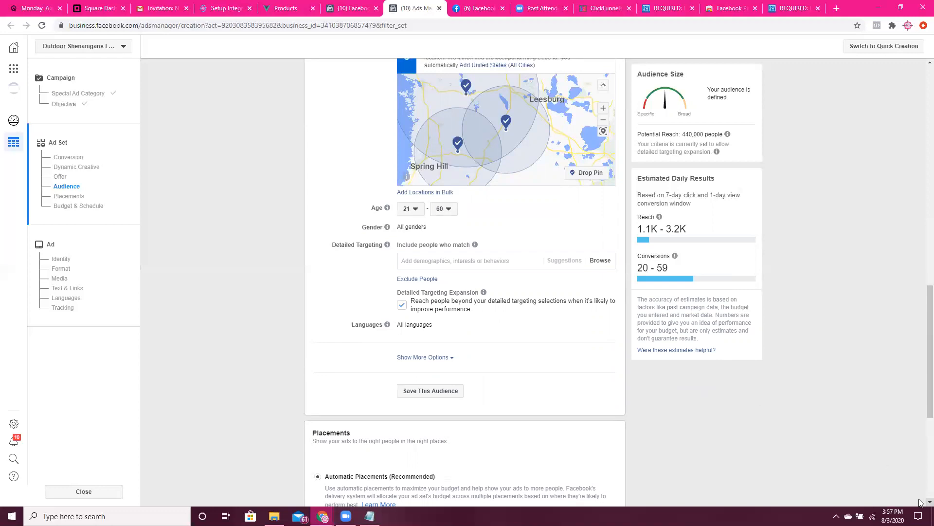
Step: Switch the ad set to manual placements and limit the Feeds group to Facebook News Feed only
{"action": "scroll", "coordinate": [919, 503], "scroll_direction": "down", "scroll_amount": 1}
{"action": "scroll", "coordinate": [920, 503], "scroll_direction": "down", "scroll_amount": 3}
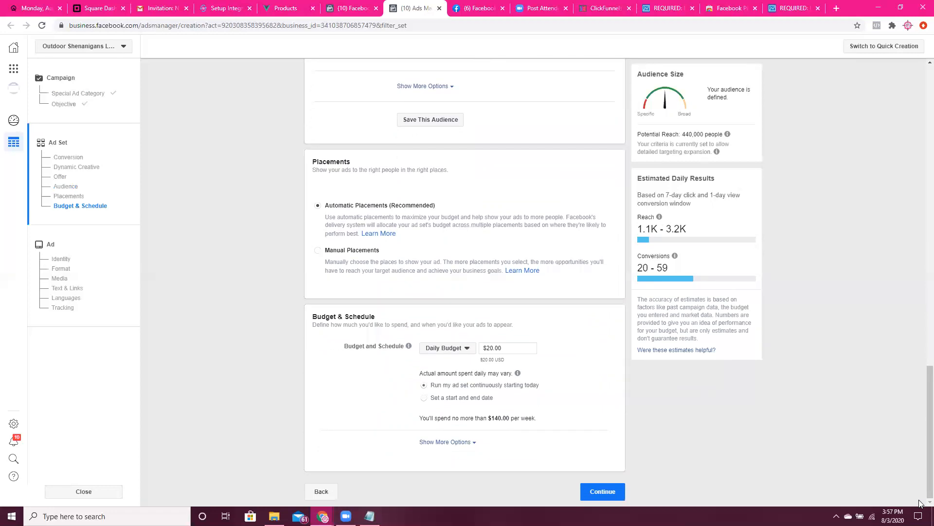
{"action": "left_click", "coordinate": [319, 253]}
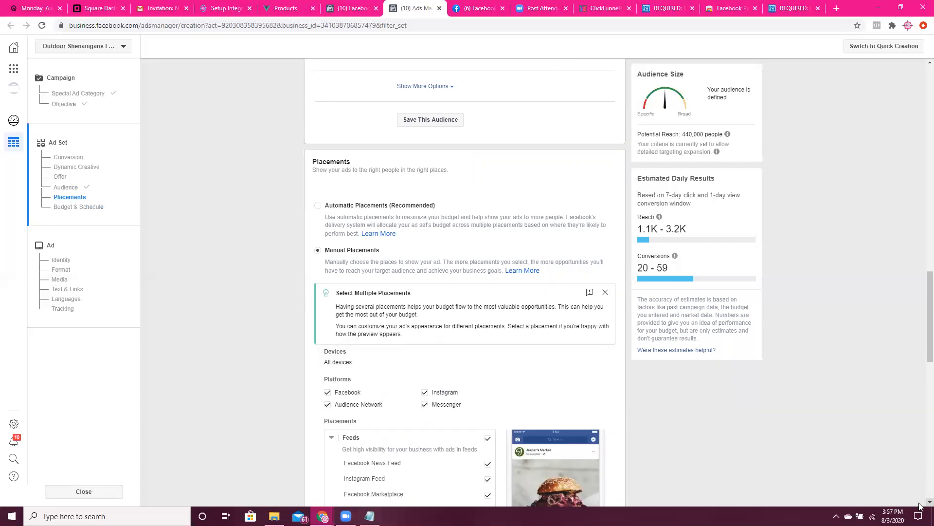
{"action": "scroll", "coordinate": [919, 506], "scroll_direction": "down", "scroll_amount": 3}
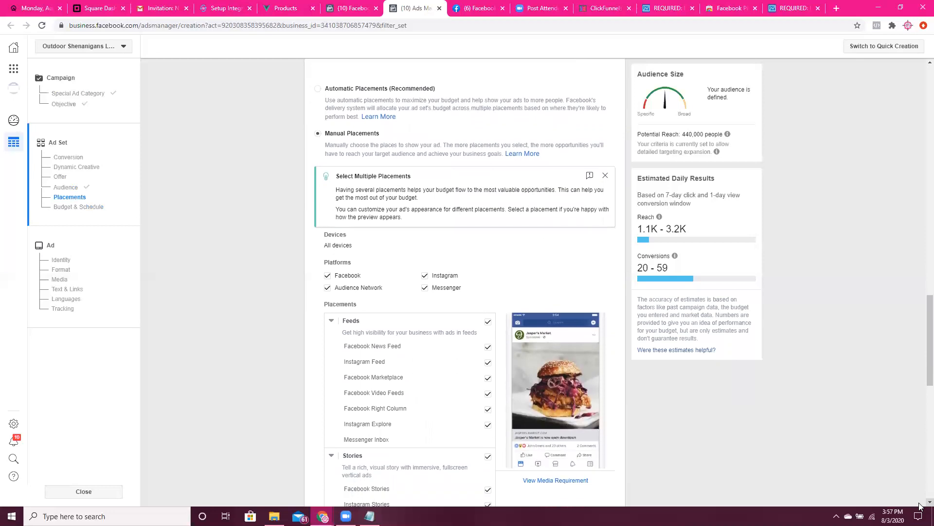
{"action": "scroll", "coordinate": [919, 506], "scroll_direction": "down", "scroll_amount": 1}
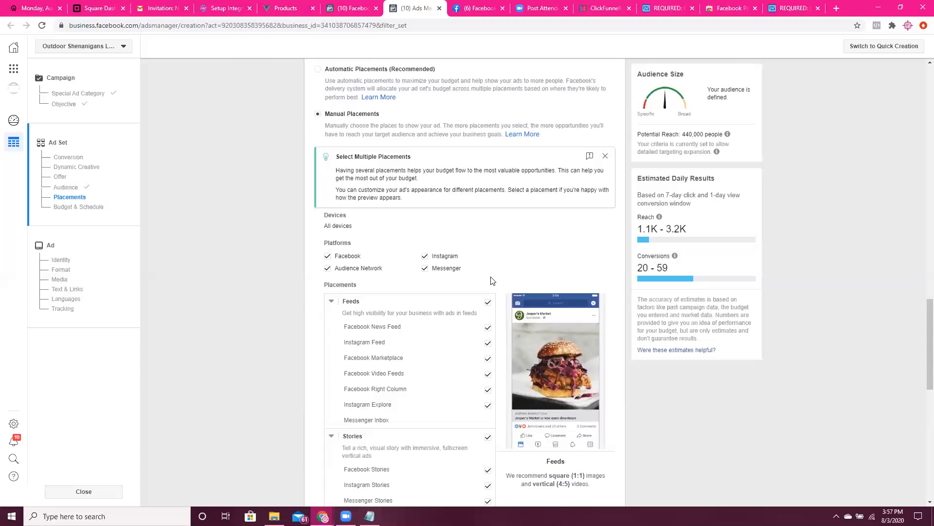
{"action": "left_click", "coordinate": [488, 302]}
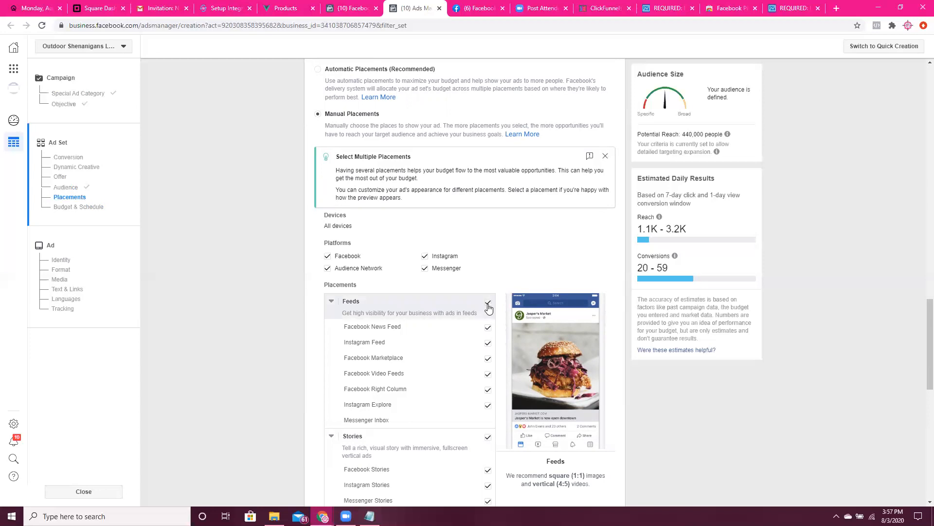
{"action": "left_click", "coordinate": [487, 328]}
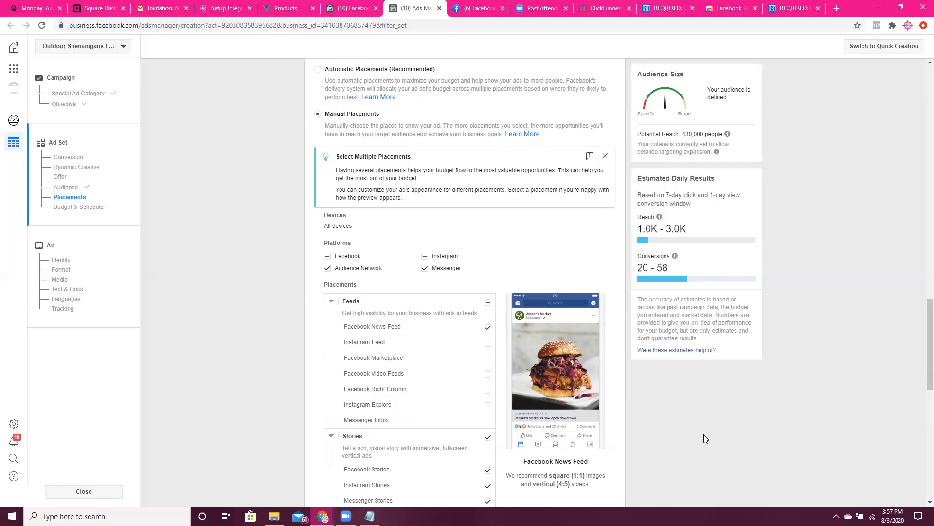
Step: Exclude the Stories, In-Stream, Search, In-Article, and Apps and Sites placements from the ad set
{"action": "left_click_drag", "start_coordinate": [921, 374], "coordinate": [922, 411]}
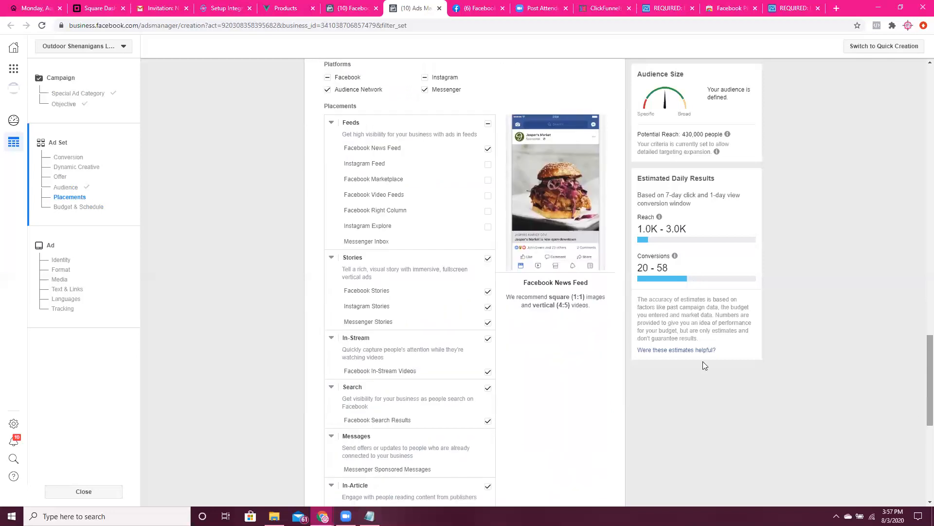
{"action": "left_click", "coordinate": [488, 260]}
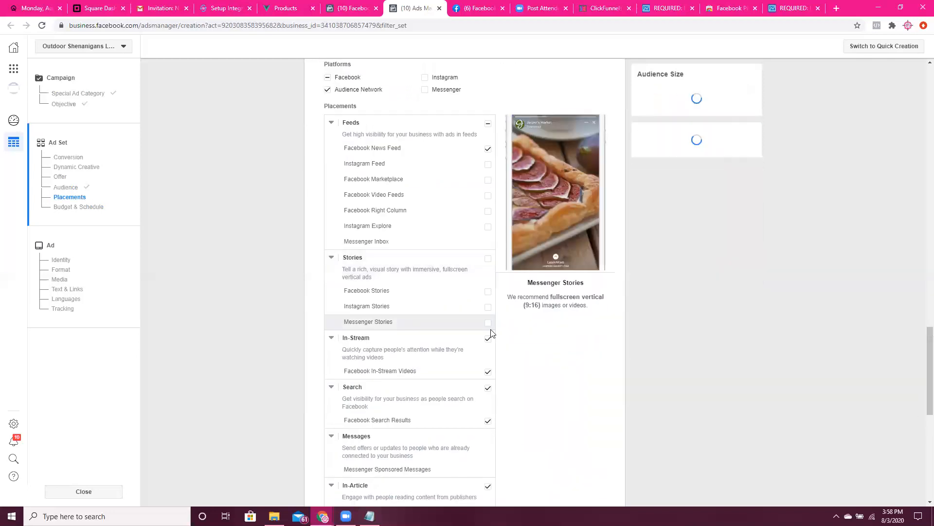
{"action": "left_click", "coordinate": [488, 338]}
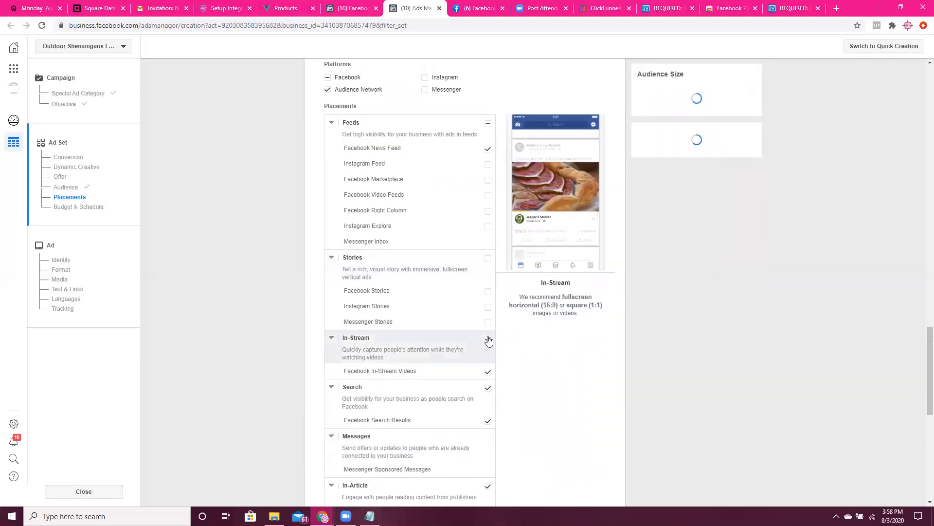
{"action": "left_click", "coordinate": [488, 388]}
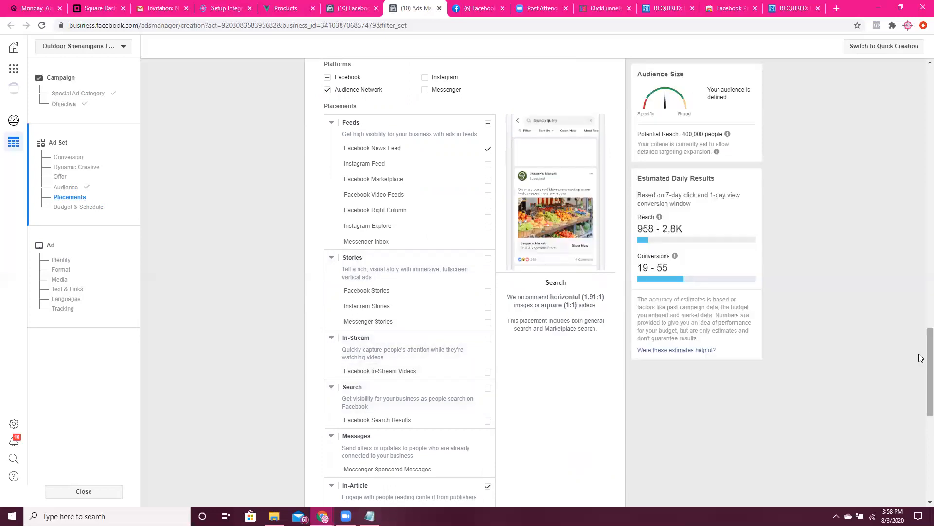
{"action": "left_click", "coordinate": [930, 502]}
{"action": "scroll", "coordinate": [920, 506], "scroll_direction": "down", "scroll_amount": 4}
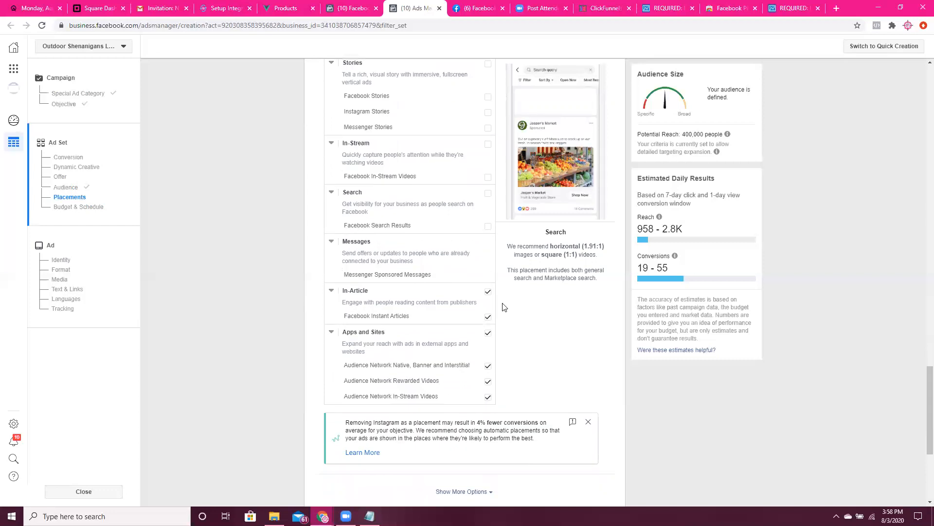
{"action": "left_click", "coordinate": [488, 291]}
{"action": "left_click", "coordinate": [488, 333]}
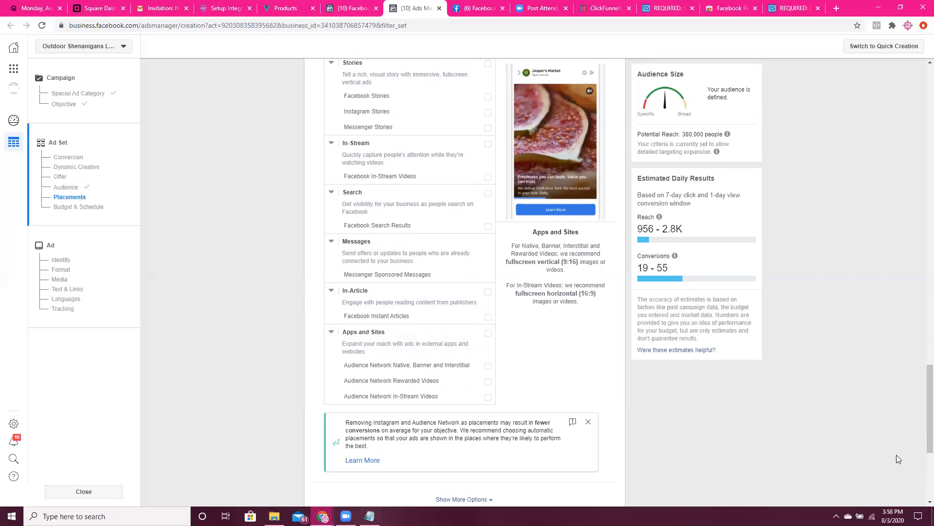
Step: Continue from the ad set to the ad setup and choose the Single Image or Video format
{"action": "scroll", "coordinate": [918, 505], "scroll_direction": "down", "scroll_amount": 3}
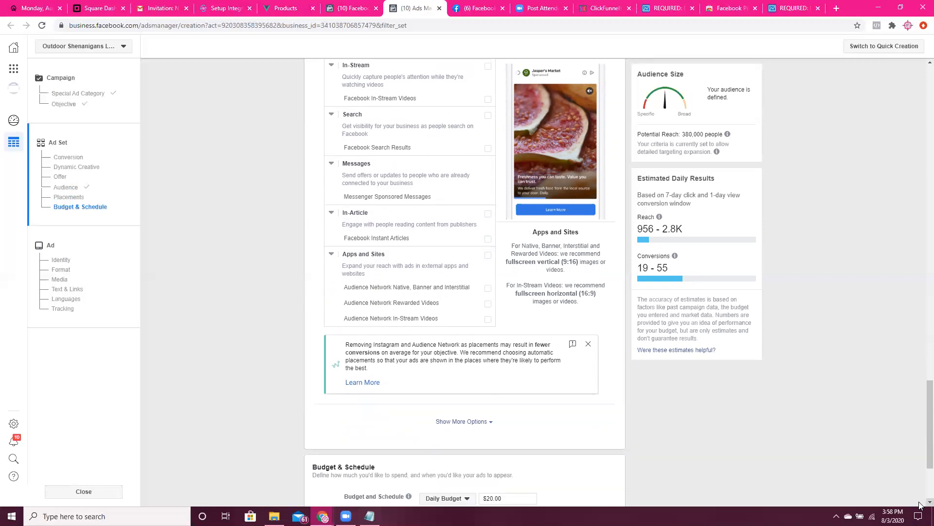
{"action": "scroll", "coordinate": [918, 505], "scroll_direction": "down", "scroll_amount": 3}
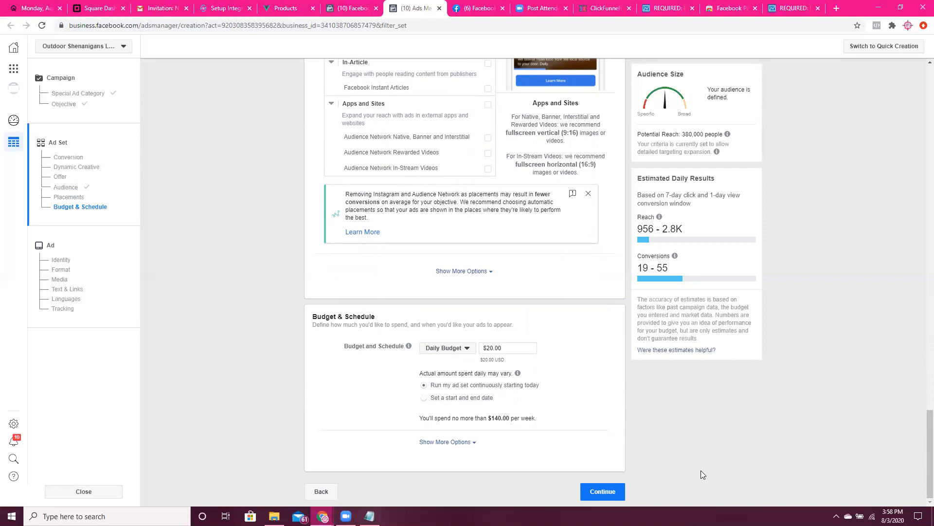
{"action": "left_click", "coordinate": [626, 489]}
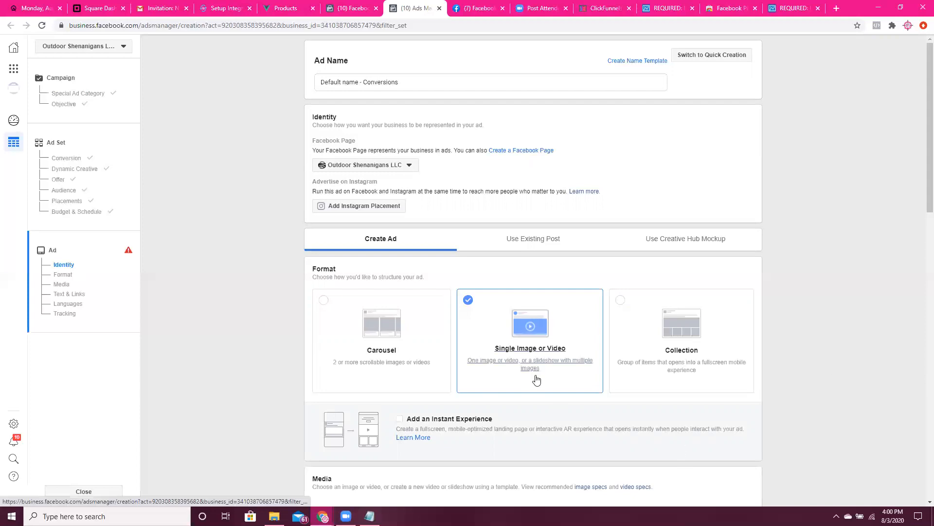
{"action": "left_click", "coordinate": [534, 351]}
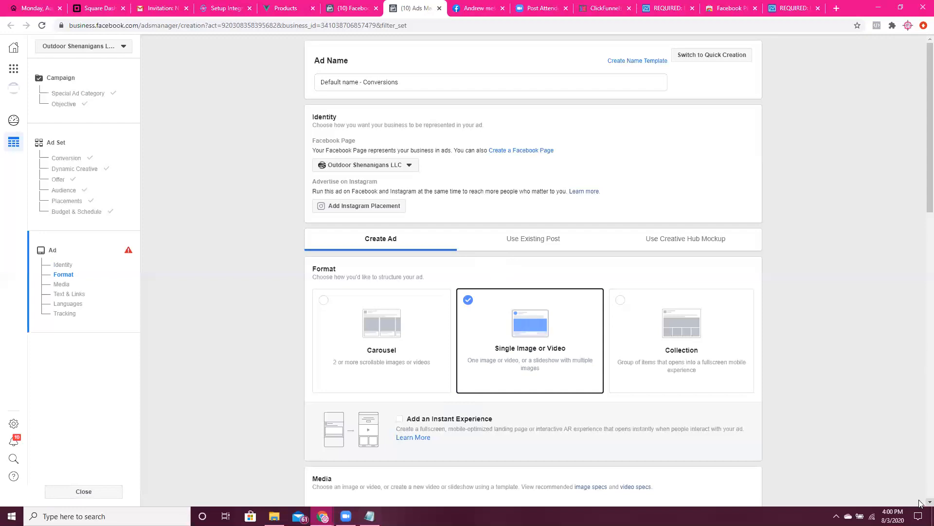
Step: Start adding an image to the ad's media and browse the Facebook page's images
{"action": "scroll", "coordinate": [920, 503], "scroll_direction": "down", "scroll_amount": 7}
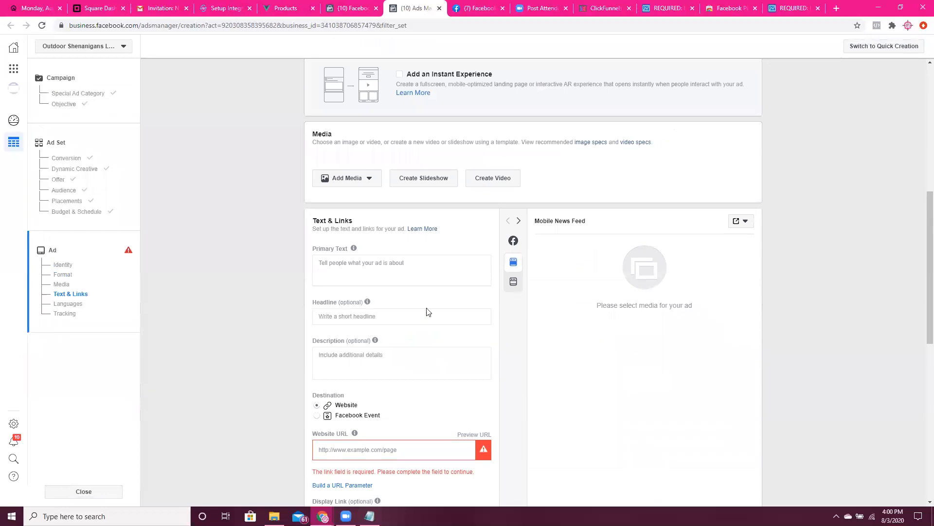
{"action": "left_click", "coordinate": [359, 179]}
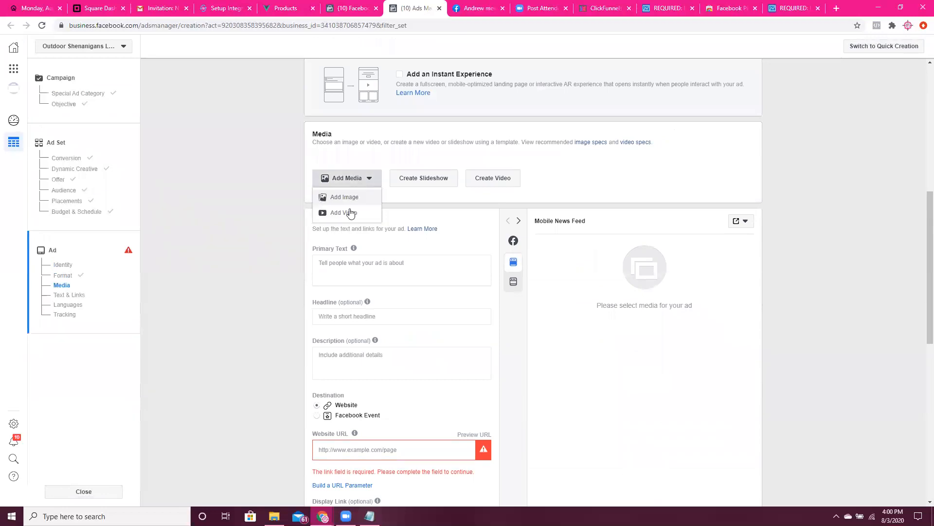
{"action": "left_click", "coordinate": [351, 191]}
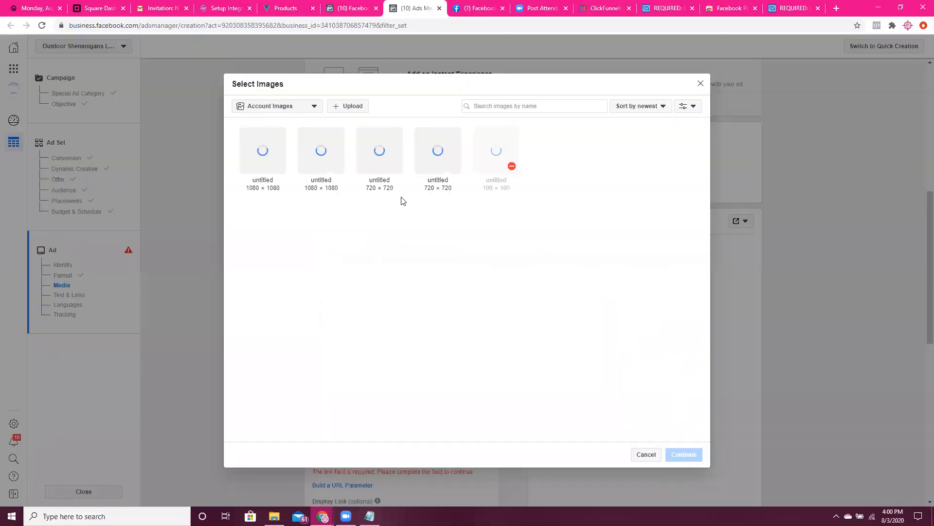
{"action": "left_click", "coordinate": [300, 109]}
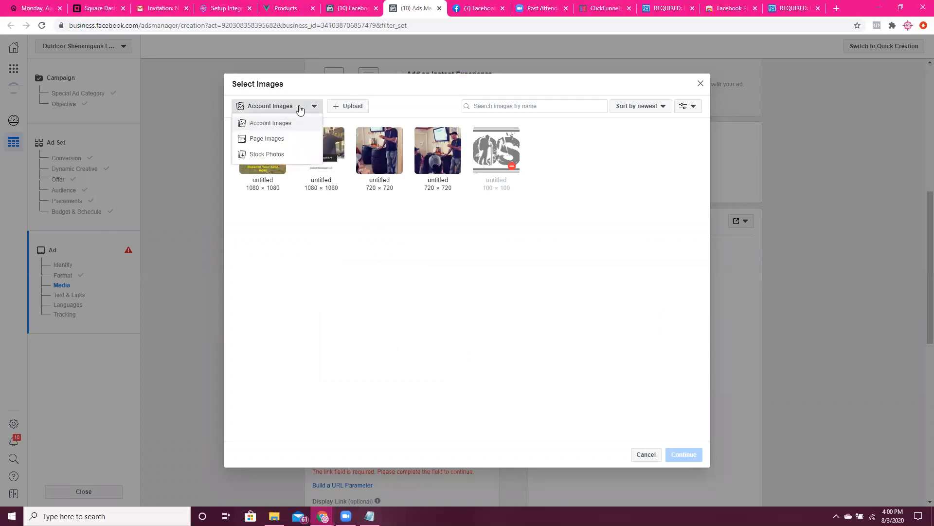
{"action": "left_click", "coordinate": [278, 142]}
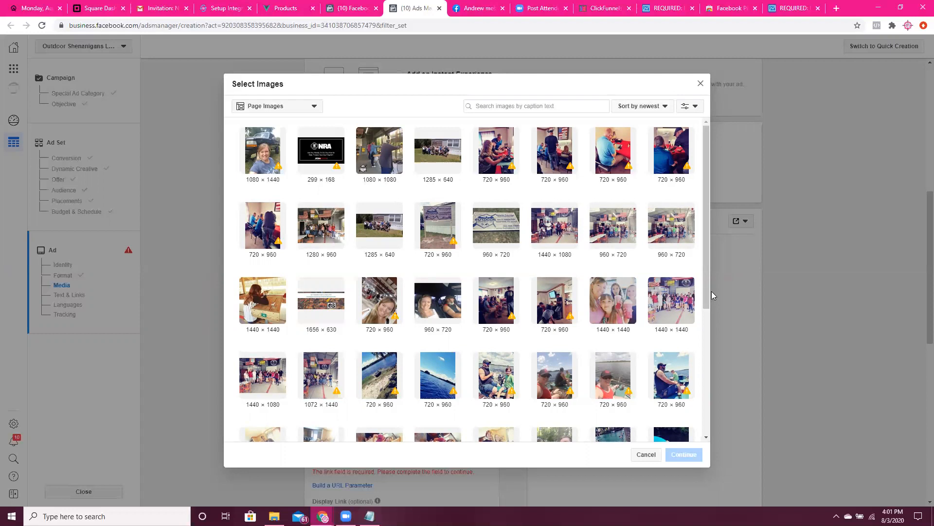
{"action": "left_click_drag", "start_coordinate": [705, 289], "coordinate": [735, 250]}
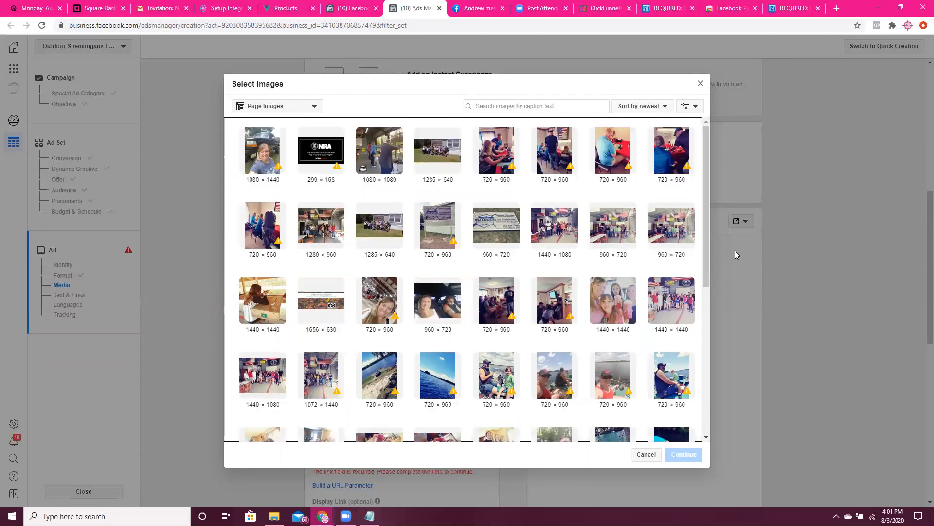
Step: Switch the image source to stock photos and search for "pistol"
{"action": "left_click", "coordinate": [314, 108]}
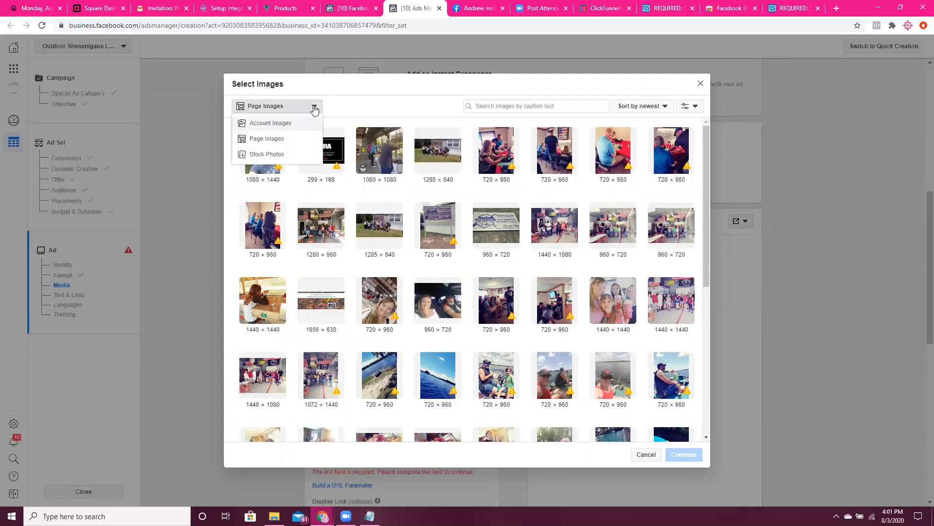
{"action": "left_click", "coordinate": [269, 155]}
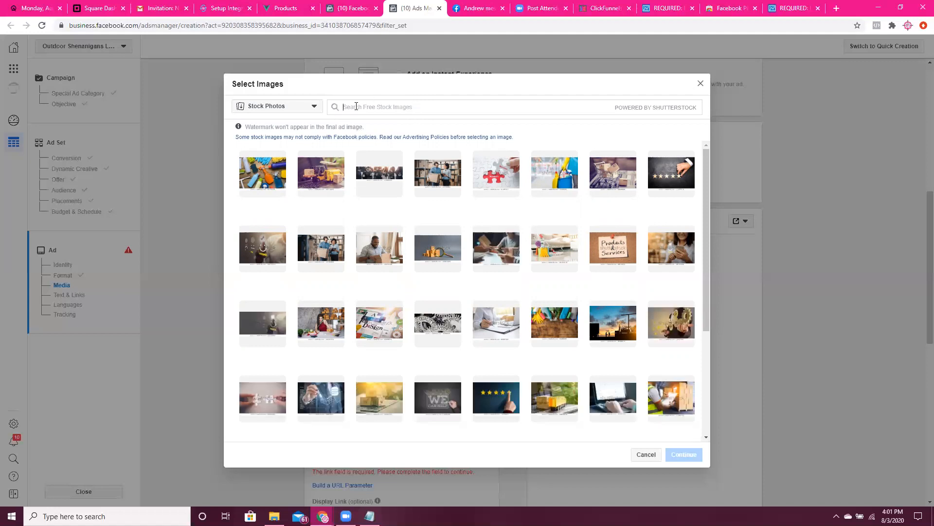
{"action": "type", "text": "pisto"}
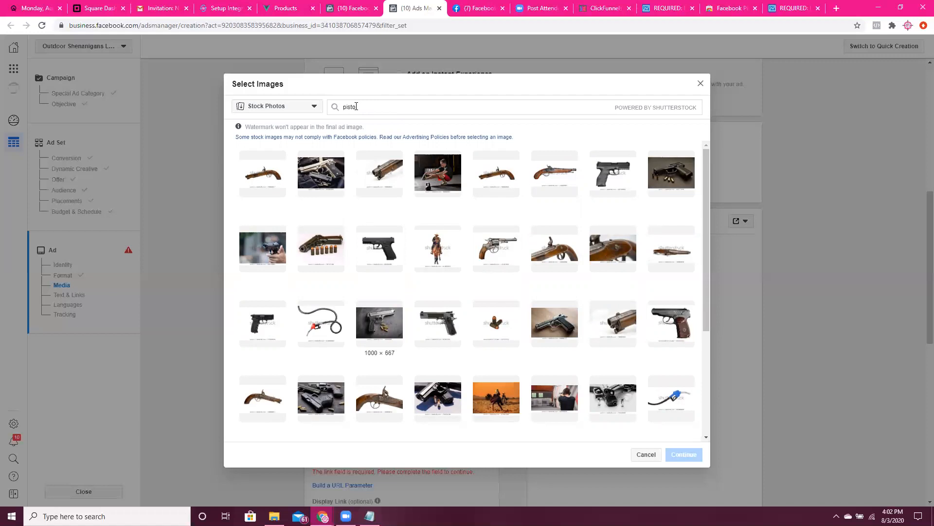
{"action": "type", "text": "l"}
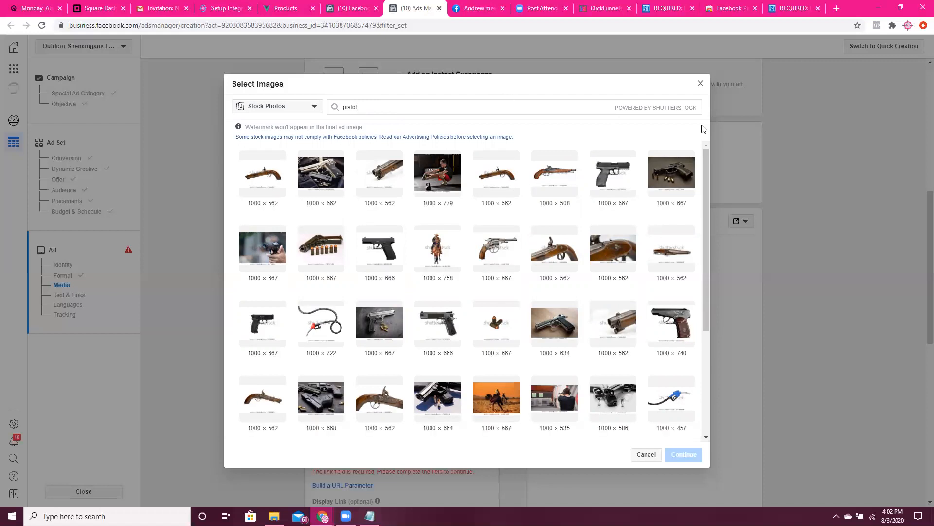
Step: Add the stock photo of hands holding a pistol at a belt holster as the ad's image
{"action": "left_click_drag", "start_coordinate": [705, 171], "coordinate": [704, 315]}
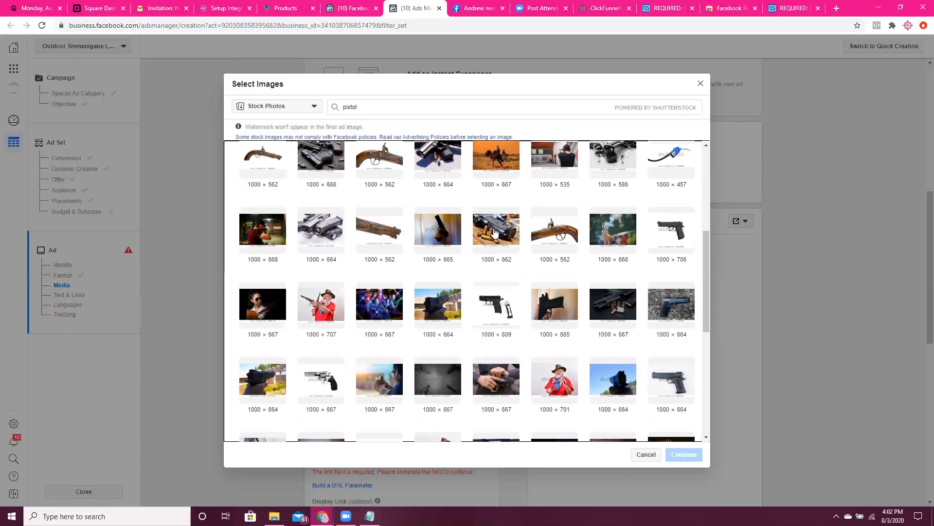
{"action": "left_click_drag", "start_coordinate": [706, 304], "coordinate": [710, 347]}
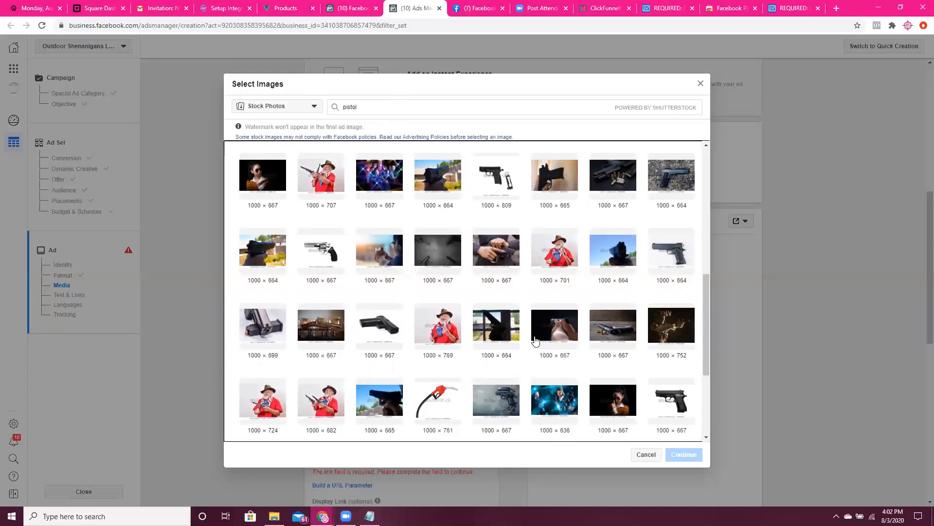
{"action": "left_click", "coordinate": [496, 244]}
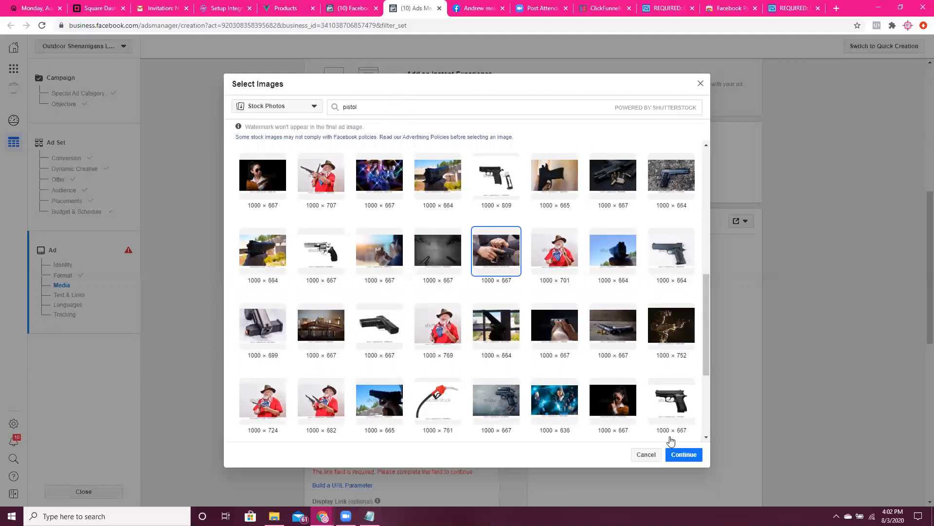
{"action": "left_click", "coordinate": [688, 460]}
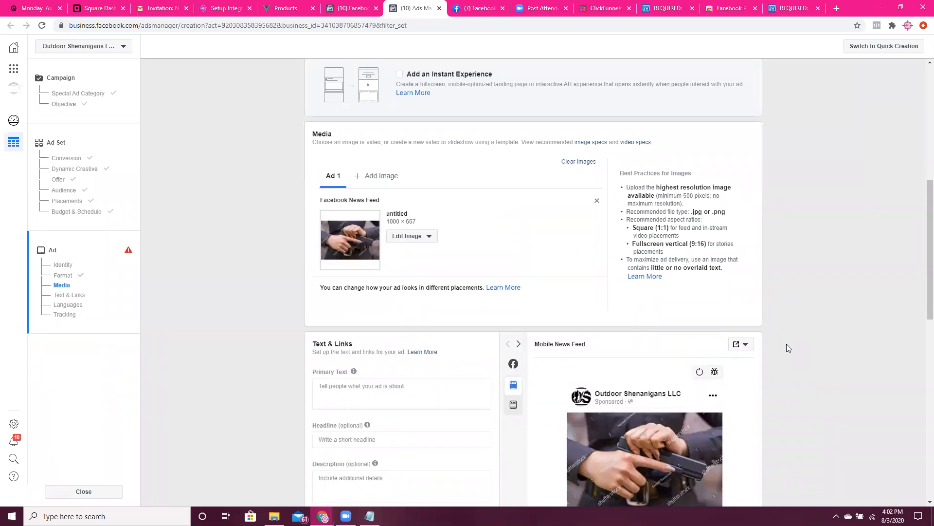
Step: Enter the ad's primary text "have you been thinking about getting your concealed carry permit?" followed by a blank line
{"action": "left_click", "coordinate": [920, 502]}
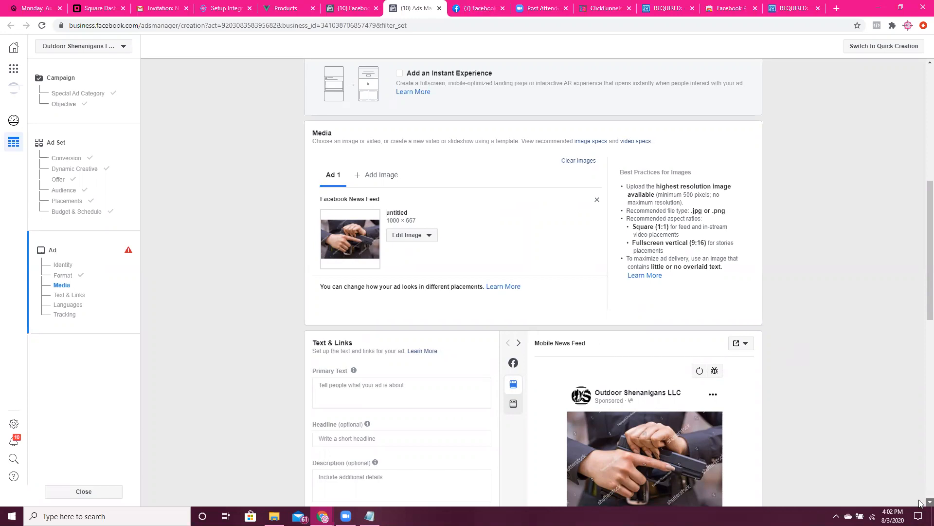
{"action": "left_click", "coordinate": [930, 501]}
{"action": "left_click", "coordinate": [930, 502]}
{"action": "left_click", "coordinate": [929, 502]}
{"action": "left_click", "coordinate": [929, 501]}
{"action": "left_click", "coordinate": [930, 502]}
{"action": "left_click", "coordinate": [929, 502]}
{"action": "left_click", "coordinate": [930, 501]}
{"action": "left_click", "coordinate": [920, 502]}
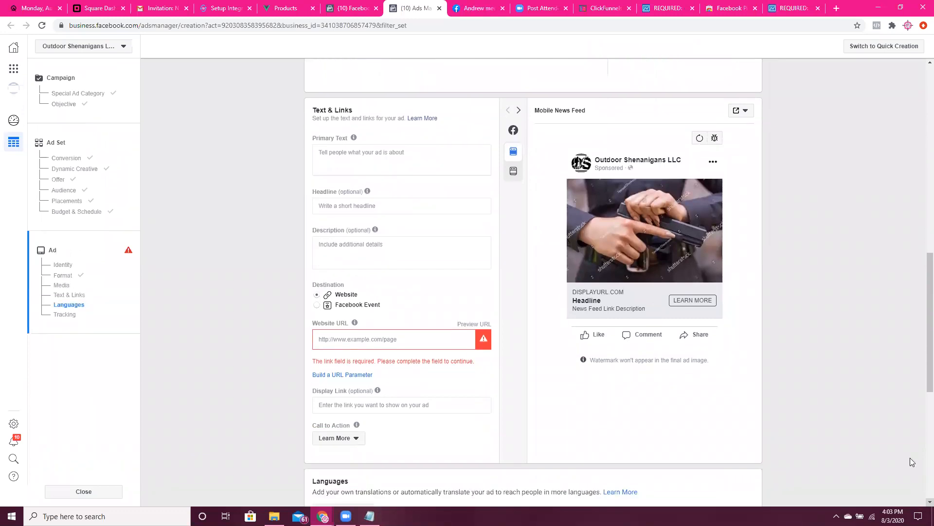
{"action": "left_click", "coordinate": [338, 155]}
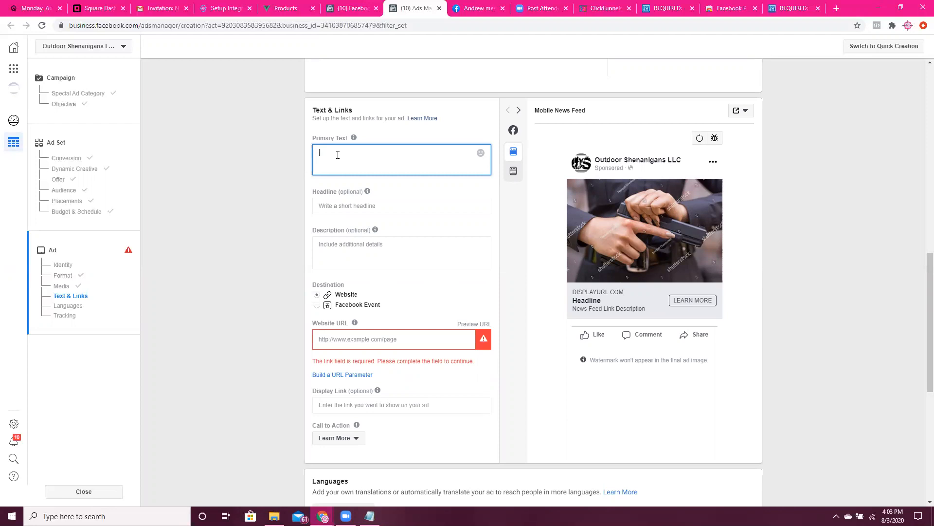
{"action": "type", "text": "have you been thinking about getting your conceal"}
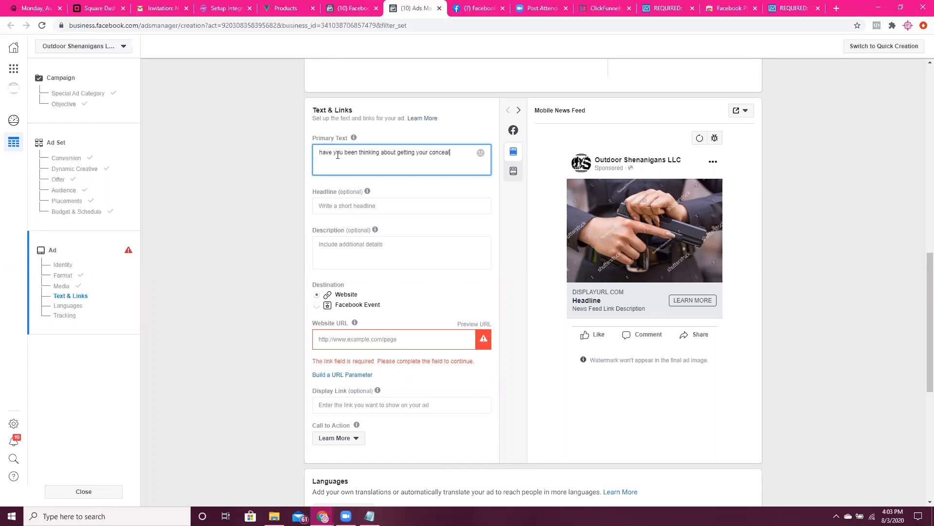
{"action": "type", "text": "ed carry permit?"}
{"action": "key", "text": "Return"}
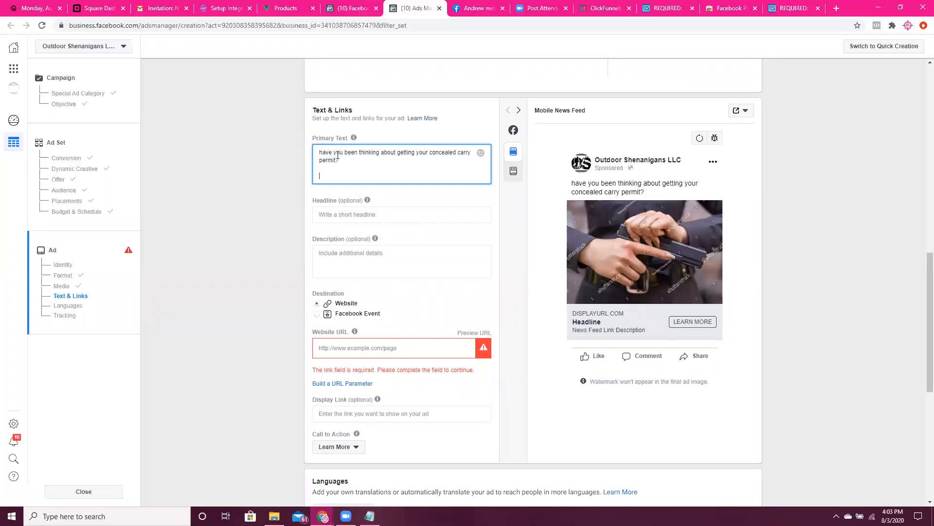
Step: Capitalize the first word of the primary text and add line breaks after the question
{"action": "left_click", "coordinate": [325, 151]}
{"action": "key", "text": "BackSpace"}
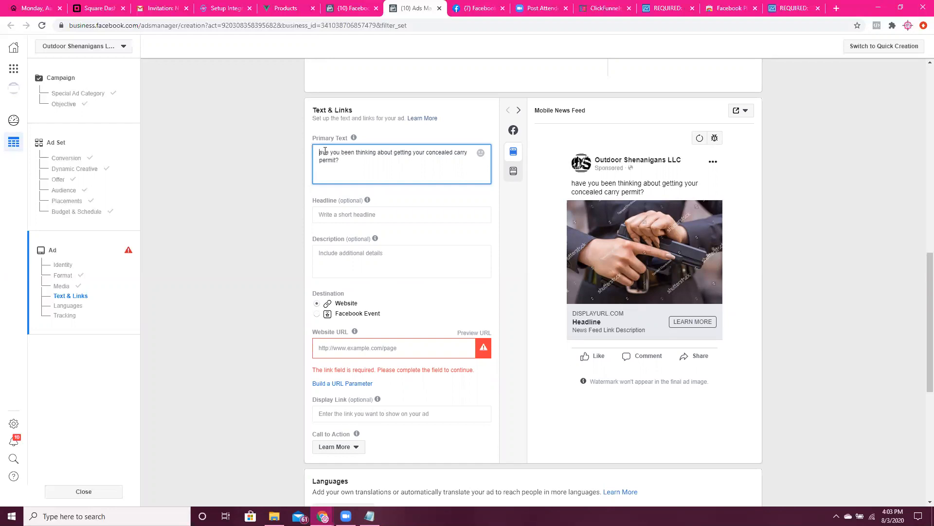
{"action": "type", "text": "H"}
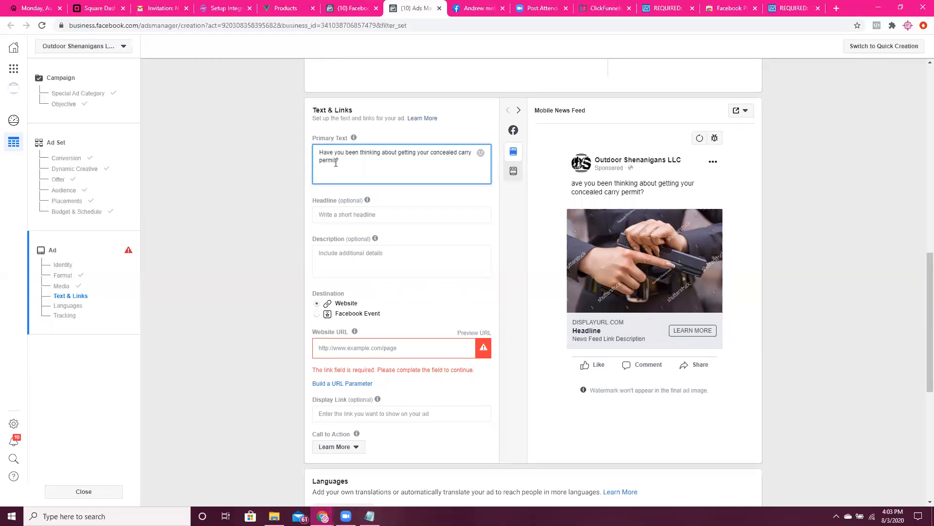
{"action": "left_click", "coordinate": [345, 163]}
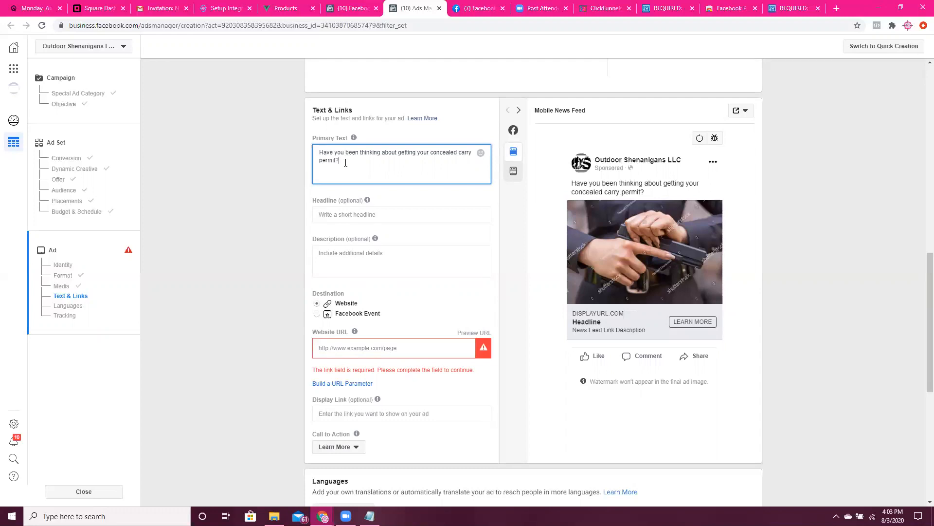
{"action": "key", "text": "Return"}
{"action": "key", "text": "Return"}
Step: Reword the primary text's question to "Thinking about getting your concealed carry permit?"
{"action": "double_click", "coordinate": [327, 151]}
{"action": "key", "text": "BackSpace"}
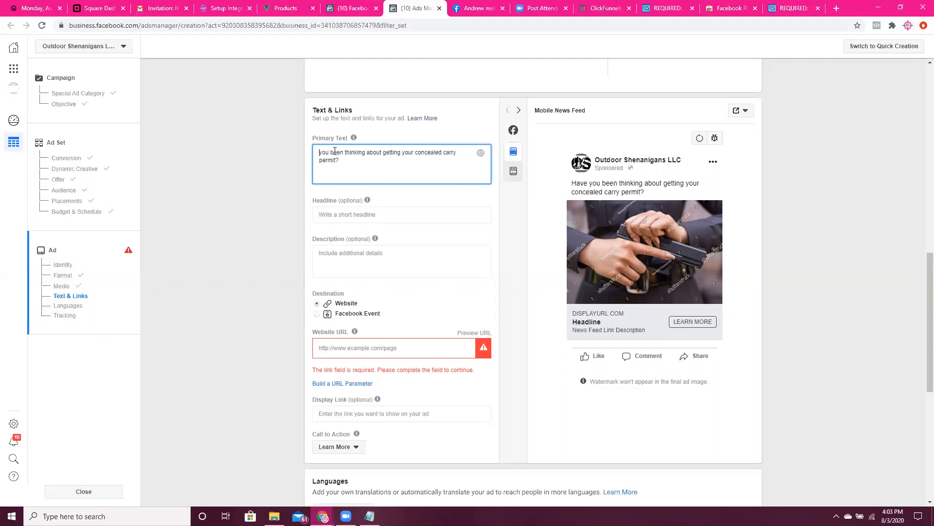
{"action": "type", "text": "Thinking "}
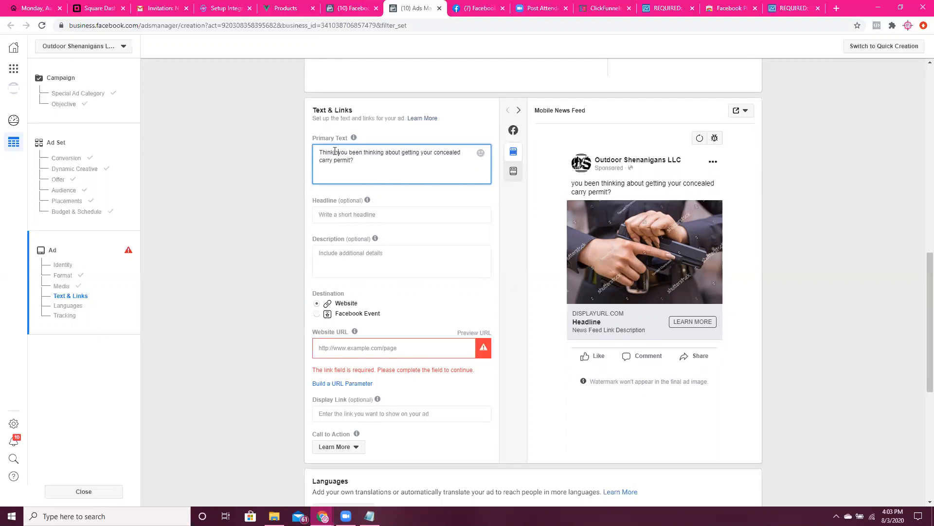
{"action": "type", "text": "about"}
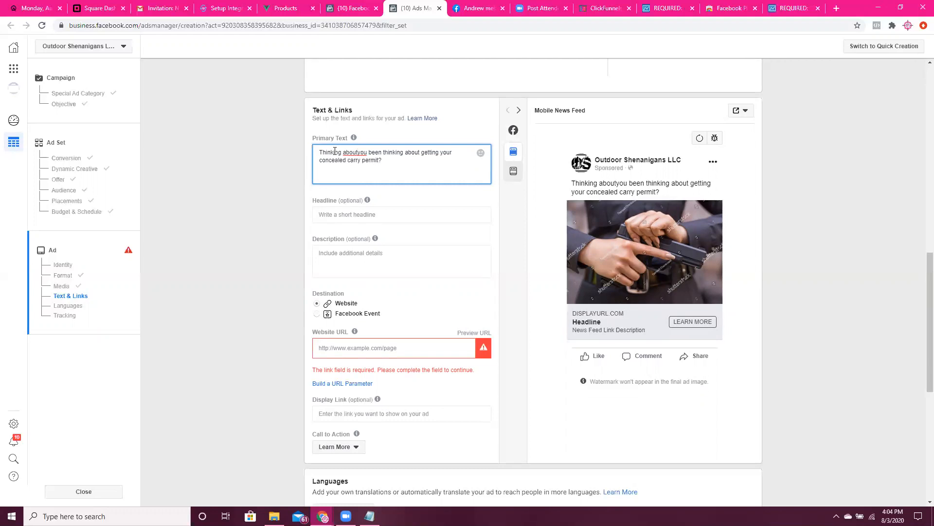
{"action": "key", "text": "Delete"}
{"action": "key", "text": "Delete"}
{"action": "key", "text": "Delete"}
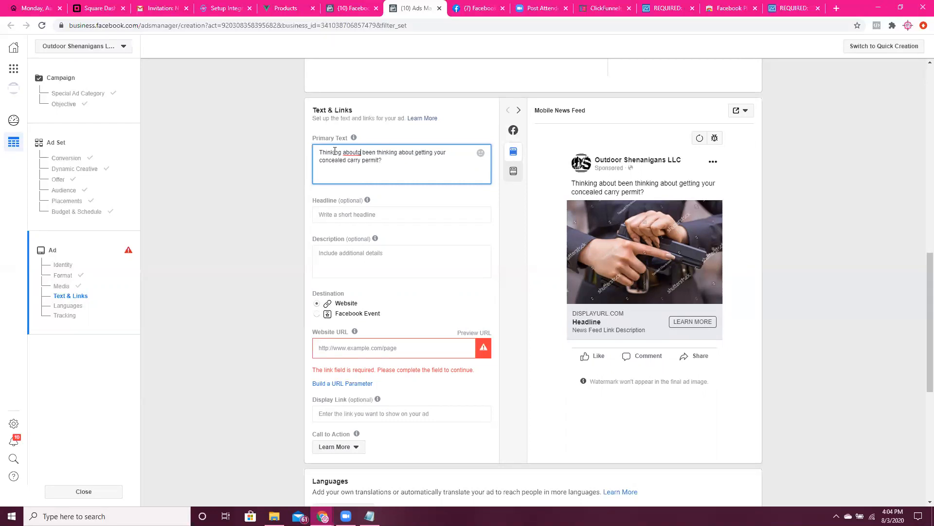
{"action": "type", "text": "getting"}
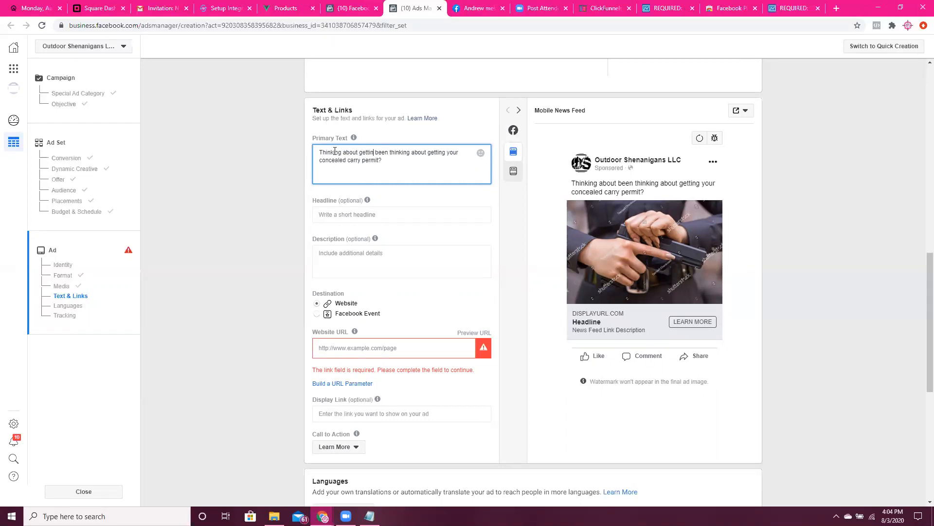
{"action": "key", "text": "Delete"}
{"action": "key", "text": "Delete"}
{"action": "key", "text": "Delete"}
{"action": "key", "text": "Delete"}
{"action": "key", "text": "Delete"}
{"action": "key", "text": "Delete"}
{"action": "key", "text": "Delete"}
{"action": "key", "text": "Delete"}
{"action": "key", "text": "Delete"}
{"action": "key", "text": "Delete"}
{"action": "key", "text": "Delete"}
{"action": "key", "text": "Delete"}
{"action": "key", "text": "Delete"}
{"action": "key", "text": "Delete"}
{"action": "key", "text": "Delete"}
{"action": "key", "text": "Delete"}
{"action": "key", "text": "Delete"}
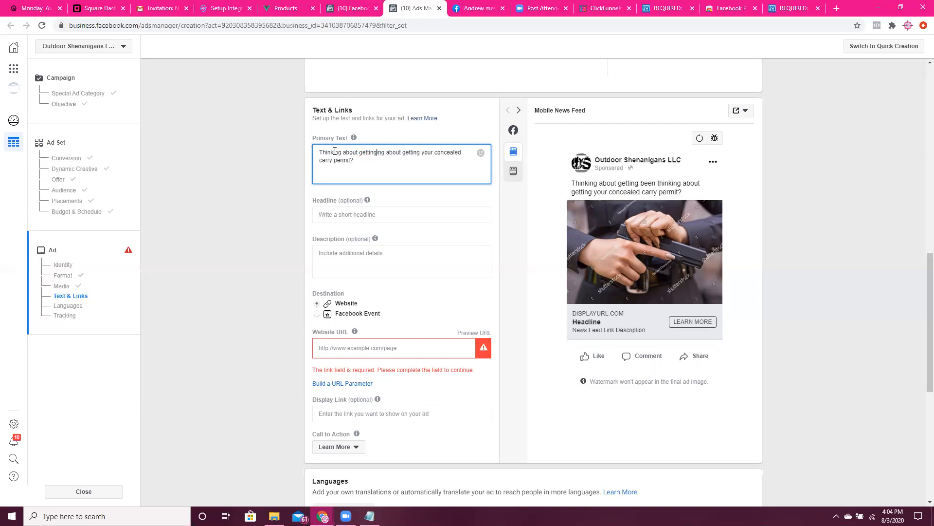
{"action": "key", "text": "Delete"}
{"action": "key", "text": "Delete"}
{"action": "key", "text": "Delete"}
{"action": "key", "text": "Delete"}
{"action": "key", "text": "Delete"}
{"action": "key", "text": "Delete"}
{"action": "key", "text": "Delete"}
{"action": "key", "text": "Delete"}
{"action": "key", "text": "Delete"}
{"action": "key", "text": "Delete"}
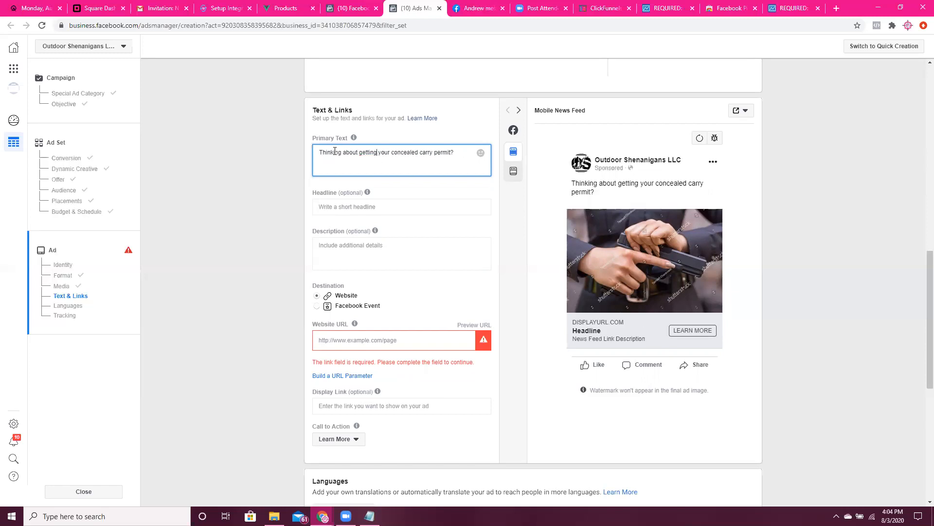
Step: Replace "your" with "a" before "concealed carry permit" in the primary text
{"action": "left_click", "coordinate": [462, 152]}
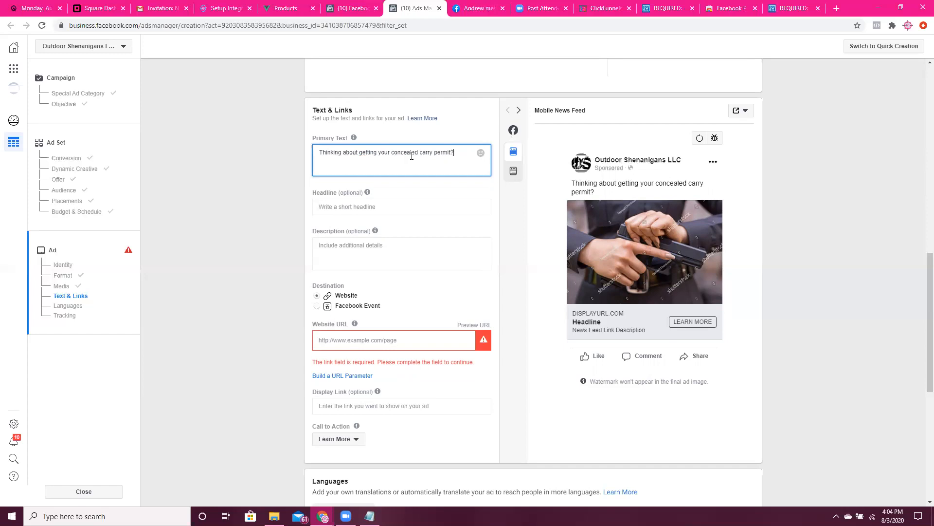
{"action": "left_click", "coordinate": [390, 152]}
{"action": "key", "text": "BackSpace"}
{"action": "key", "text": "BackSpace"}
{"action": "key", "text": "BackSpace"}
{"action": "key", "text": "BackSpace"}
{"action": "type", "text": "a"}
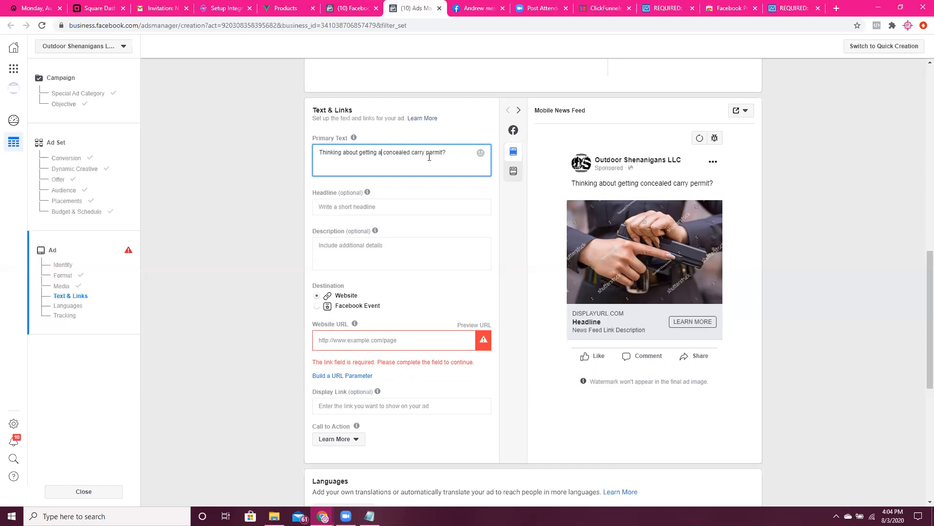
Step: Append "This is above the SEE MORE button." after the question and, below a blank line, "This is below the see more button."
{"action": "left_click", "coordinate": [453, 153]}
{"action": "key", "text": "Return"}
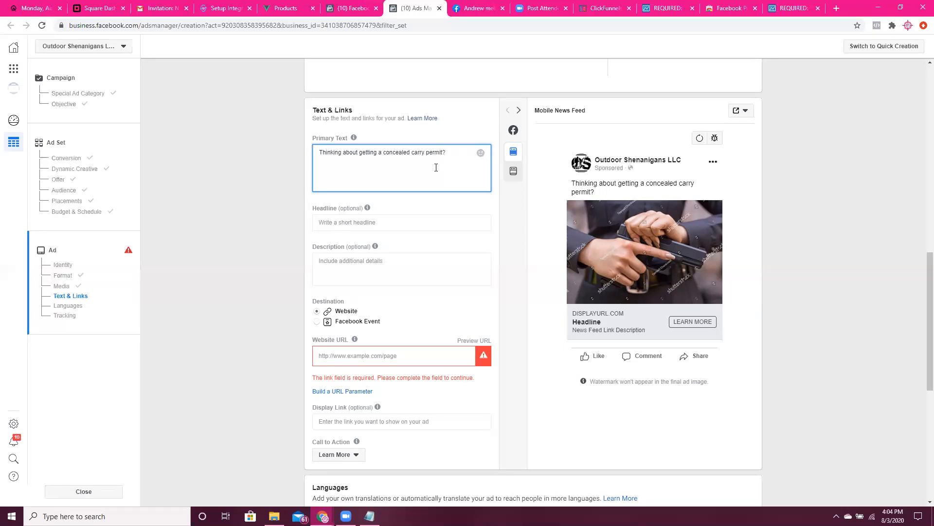
{"action": "type", "text": "This is above"}
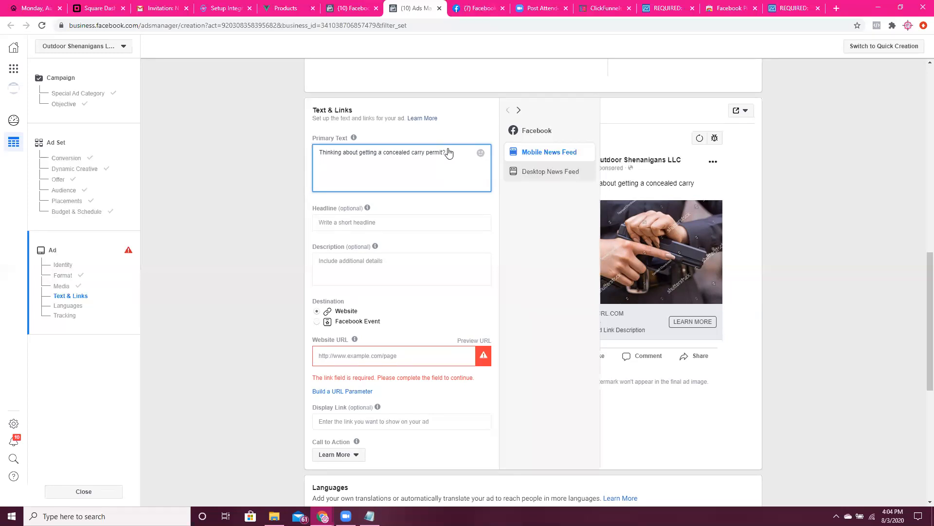
{"action": "type", "text": " the"}
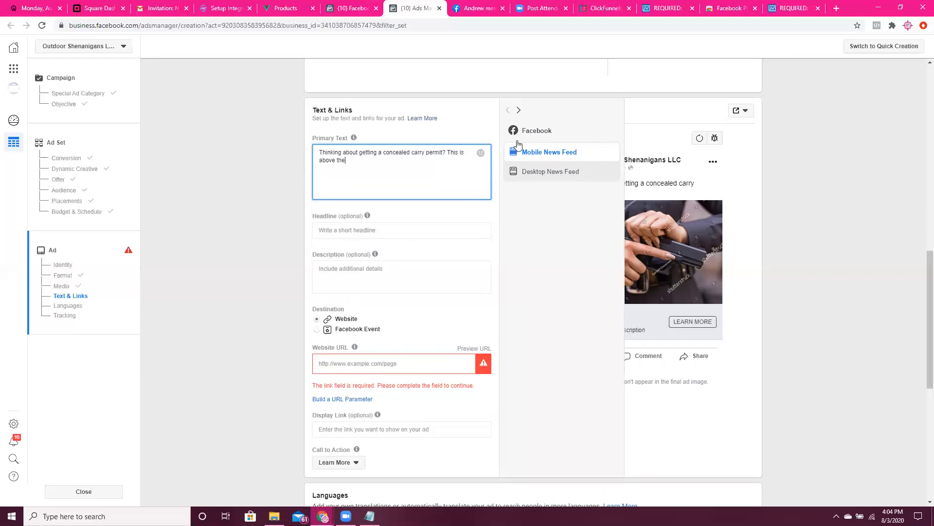
{"action": "type", "text": " SEE MORE button."}
{"action": "key", "text": "Return"}
{"action": "key", "text": "Return"}
{"action": "type", "text": "This is b"}
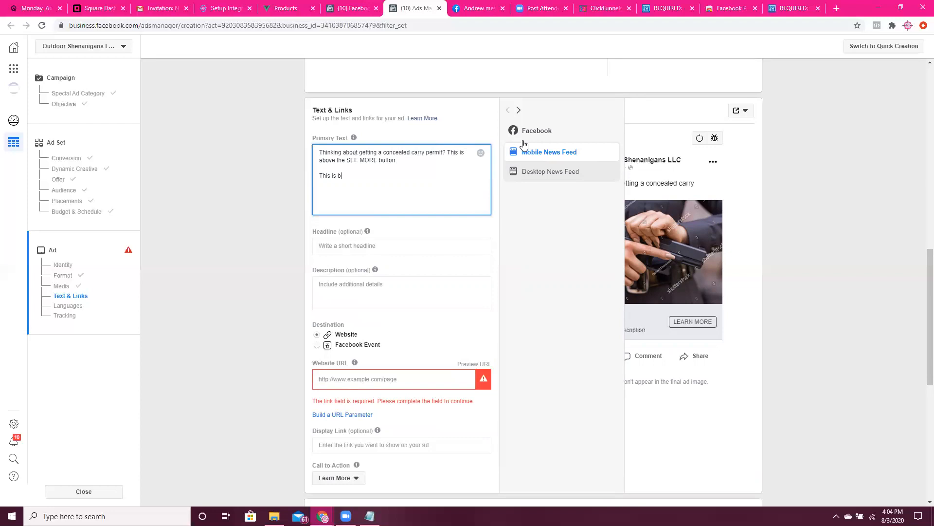
{"action": "type", "text": "elow the see more button."}
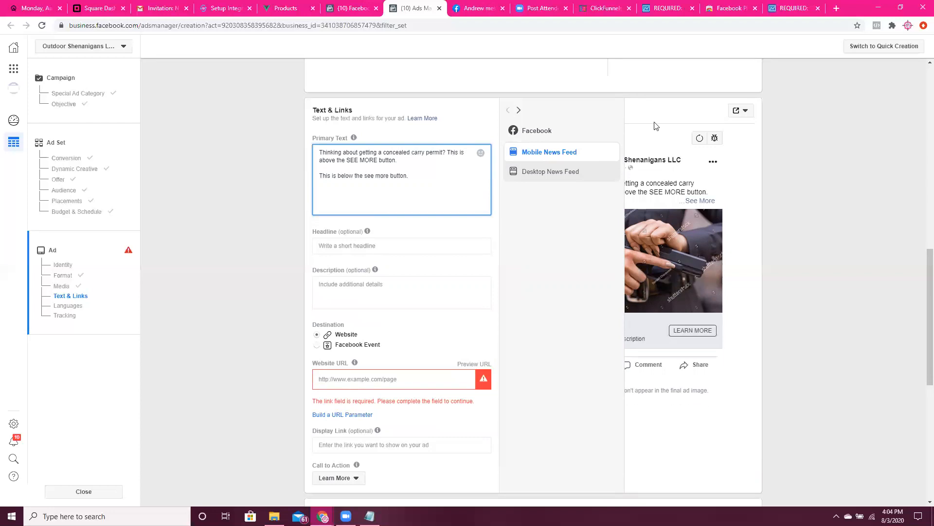
{"action": "left_click", "coordinate": [825, 193]}
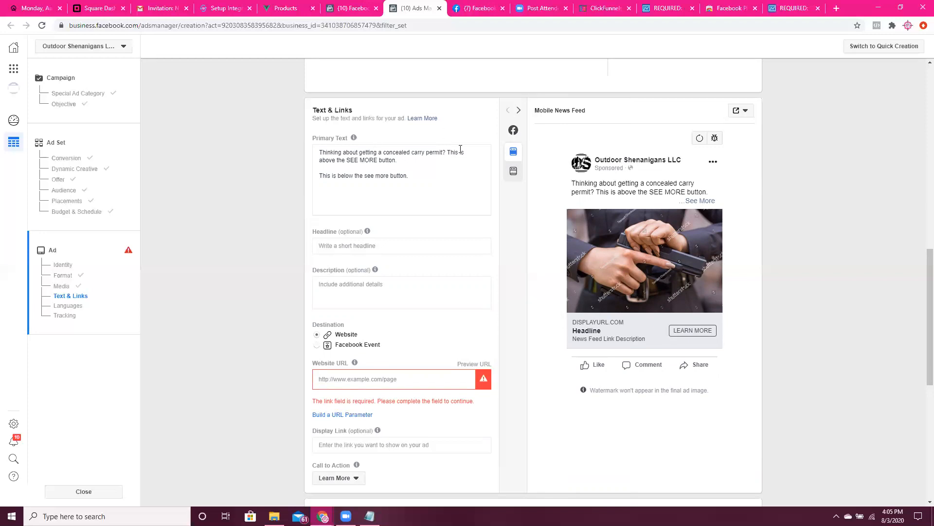
Step: Delete the sentence "This is above the SEE MORE button." from the primary text
{"action": "left_click_drag", "start_coordinate": [448, 152], "coordinate": [445, 156]}
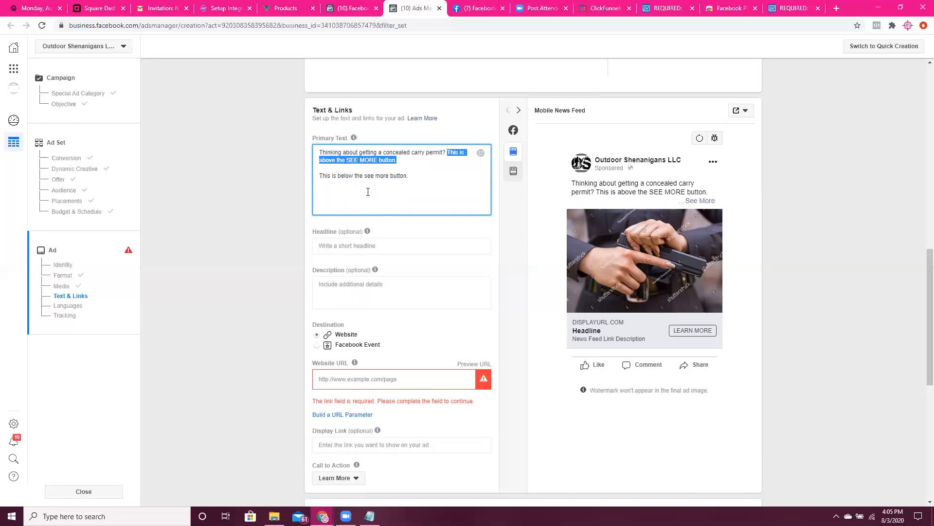
{"action": "left_click", "coordinate": [450, 154]}
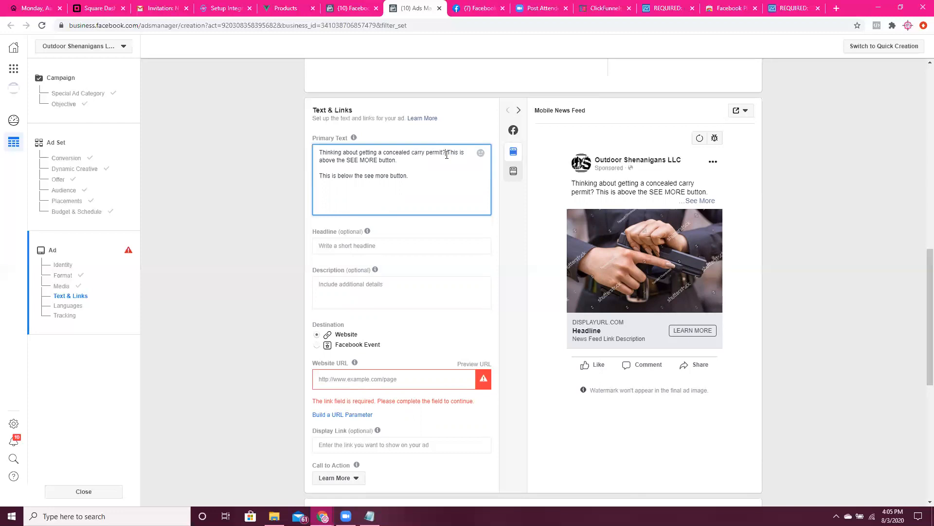
{"action": "left_click_drag", "start_coordinate": [446, 154], "coordinate": [447, 156]}
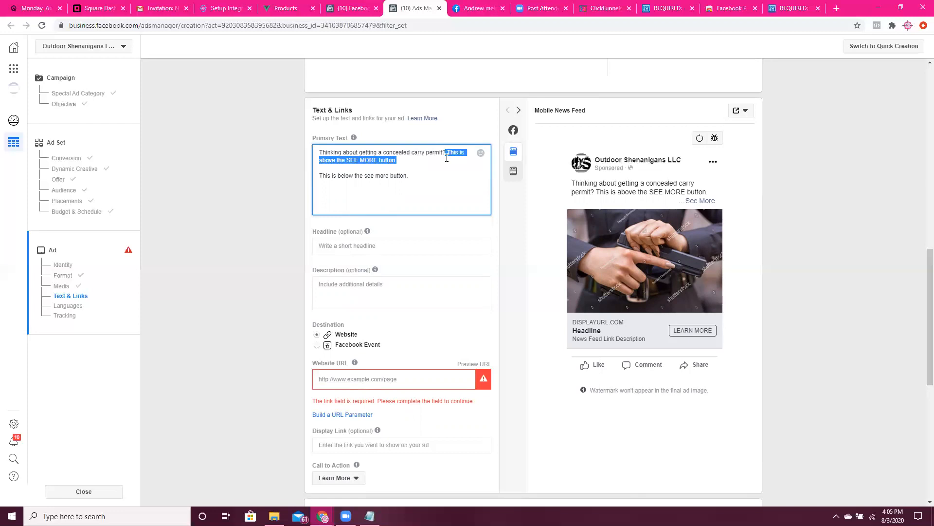
{"action": "key", "text": "BackSpace"}
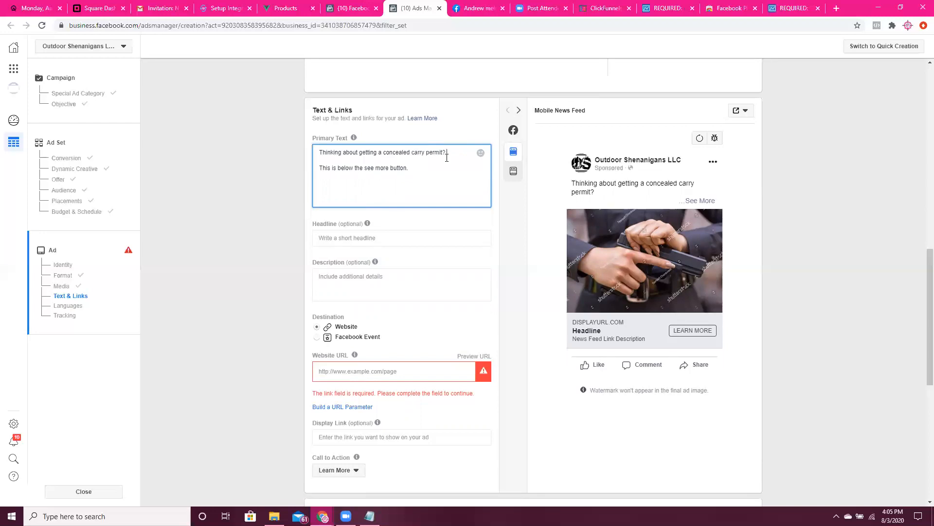
{"action": "type", "text": "NNow is the tim"}
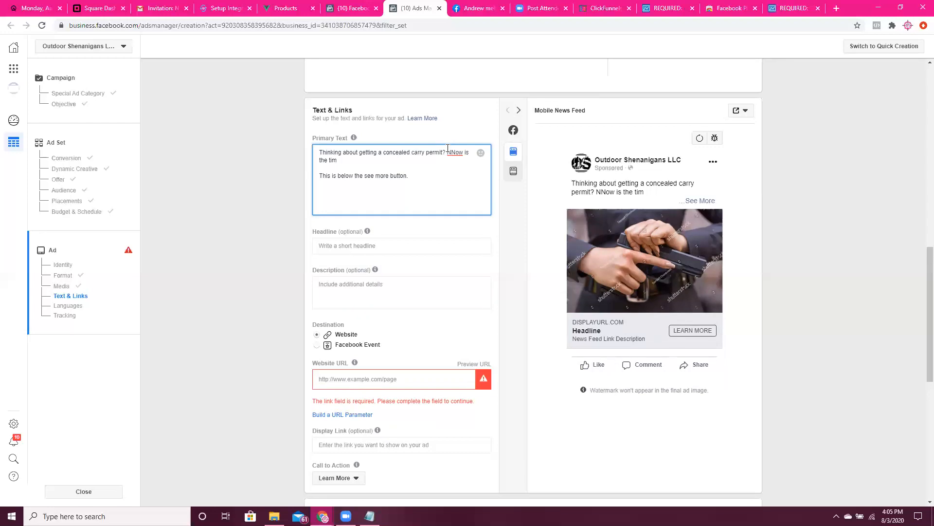
{"action": "left_click", "coordinate": [447, 151], "text": "shift"}
{"action": "key", "text": "BackSpace"}
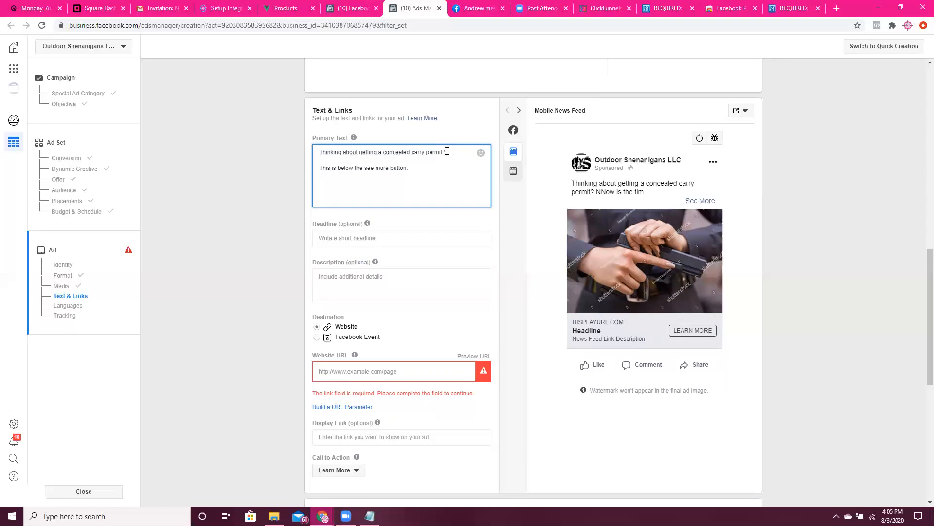
{"action": "type", "text": "T"}
{"action": "type", "text": "ime to ge"}
{"action": "key", "text": "BackSpace"}
{"action": "key", "text": "BackSpace"}
{"action": "type", "text": "serious"}
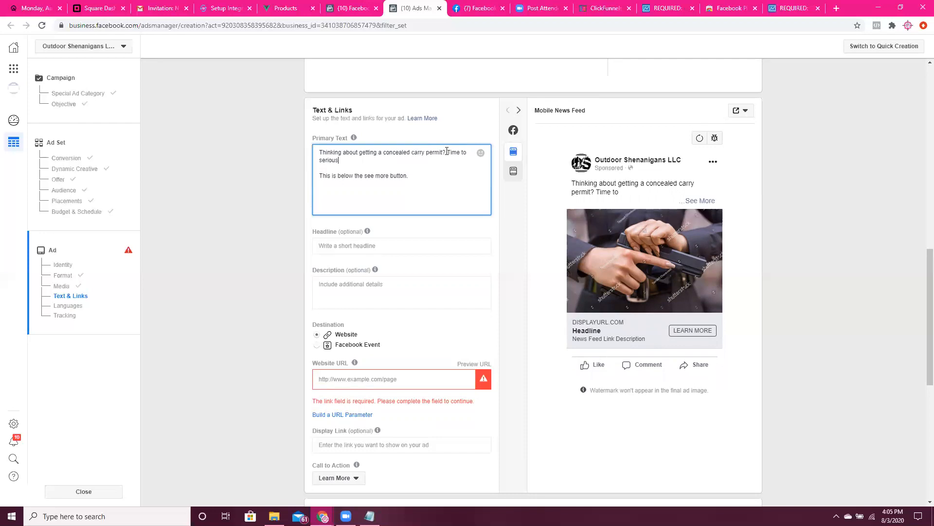
{"action": "type", "text": "ly get it done"}
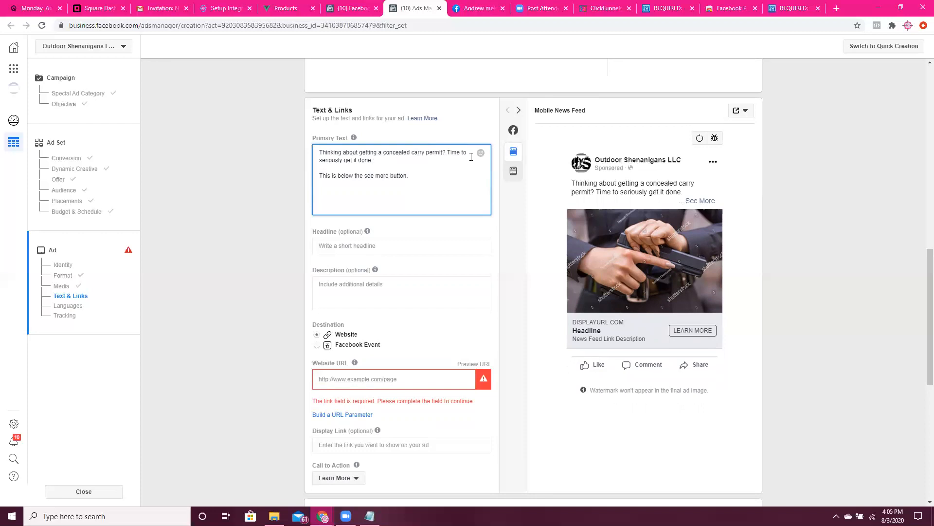
{"action": "left_click", "coordinate": [446, 153], "text": "shift"}
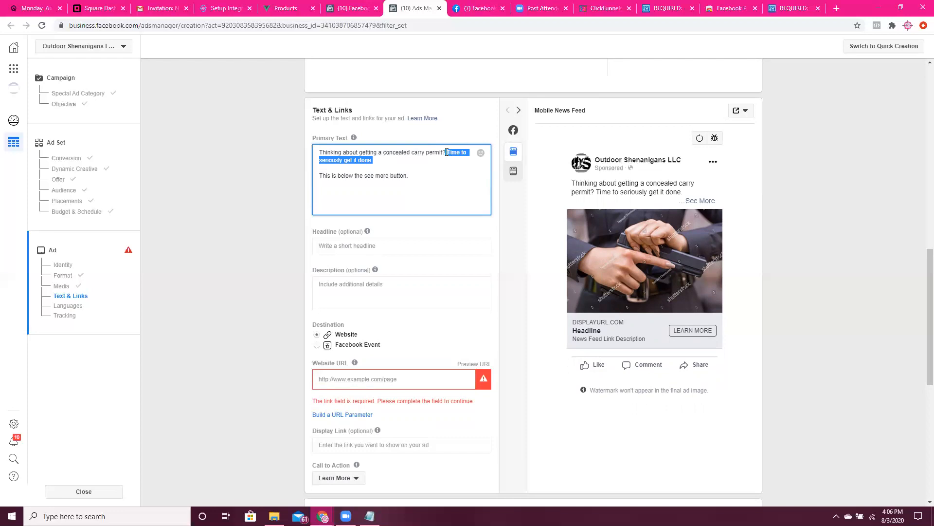
{"action": "key", "text": "Right"}
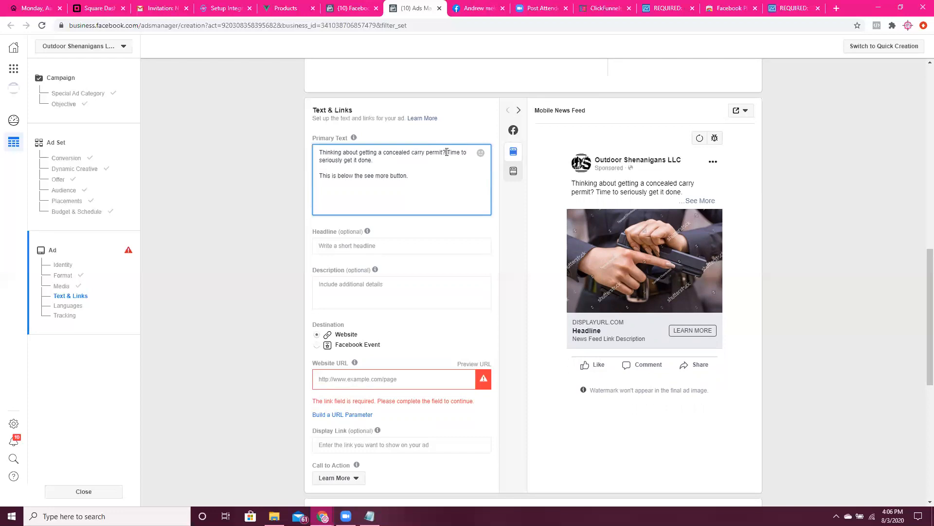
{"action": "left_click_drag", "start_coordinate": [447, 152], "coordinate": [454, 160]}
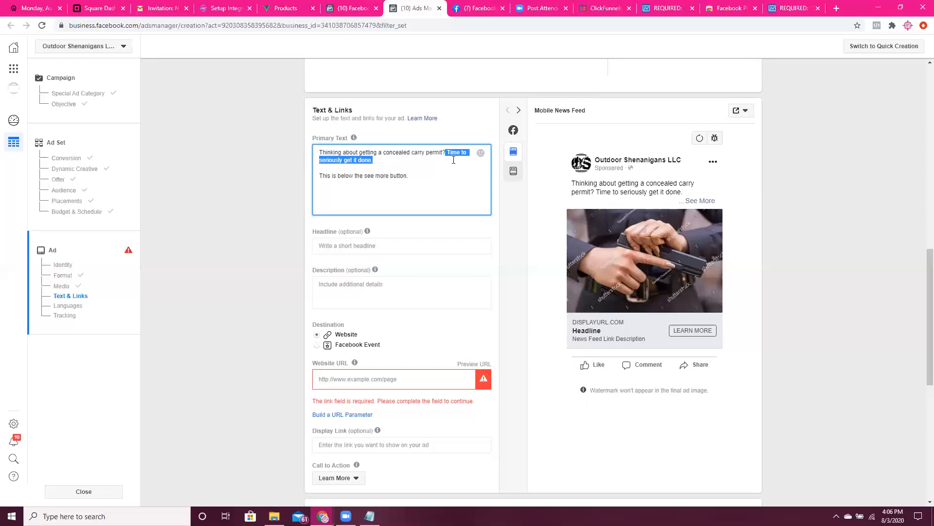
{"action": "key", "text": "ctrl+x"}
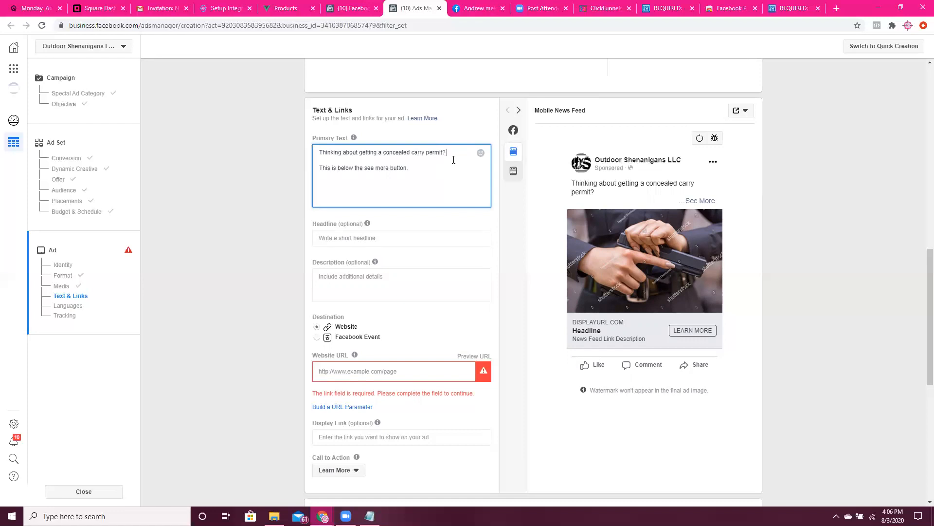
{"action": "type", "text": "m"}
{"action": "key", "text": "BackSpace"}
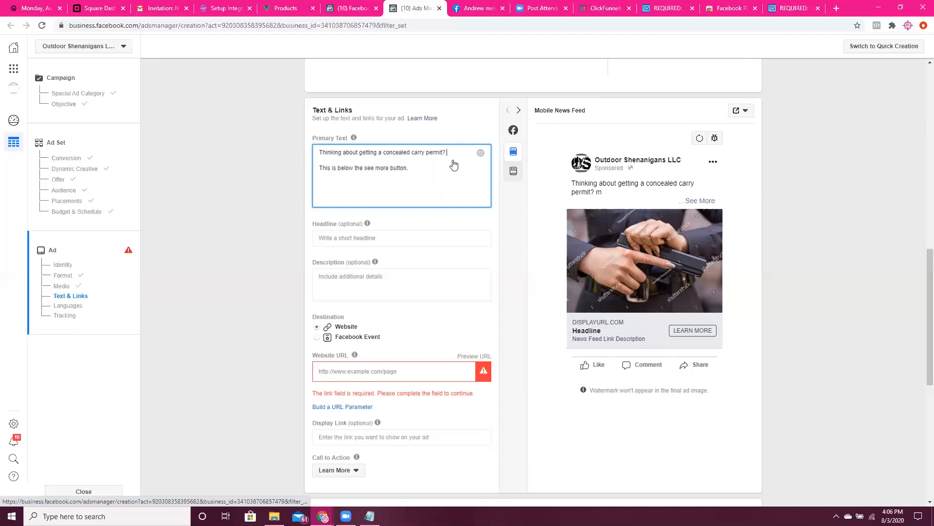
Step: After the primary text's question, add "With current events, people are rushing to get their permits, and our classes are nearly full."
{"action": "type", "text": "With current"}
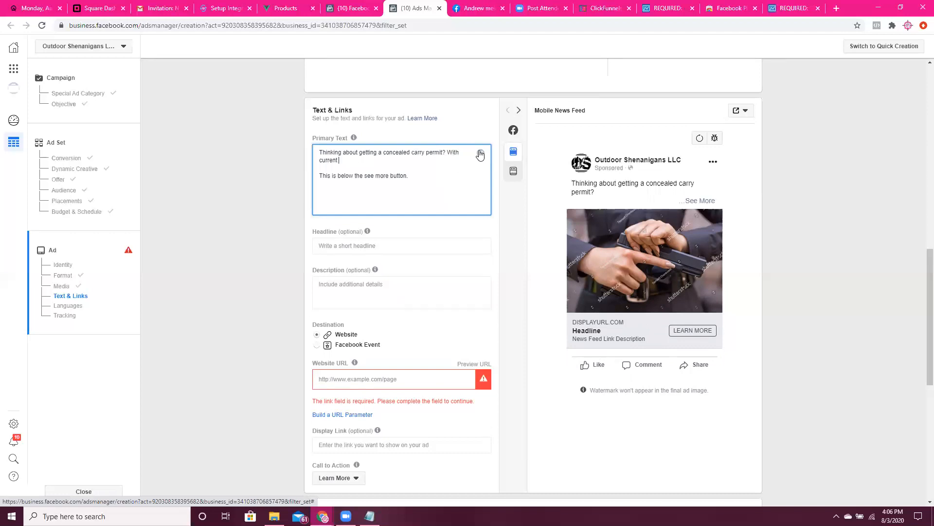
{"action": "type", "text": " events, people are rushing to get their permits, "}
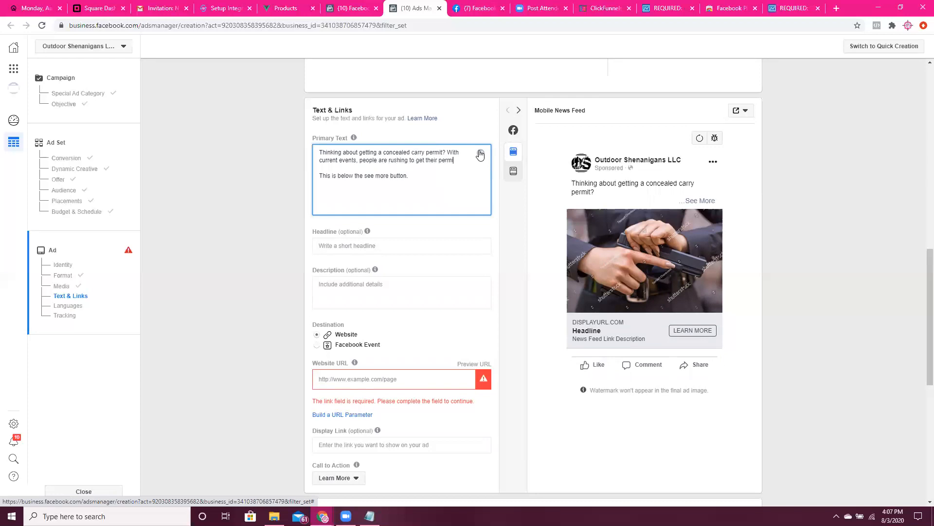
{"action": "type", "text": "and our"}
{"action": "type", "text": "clas"}
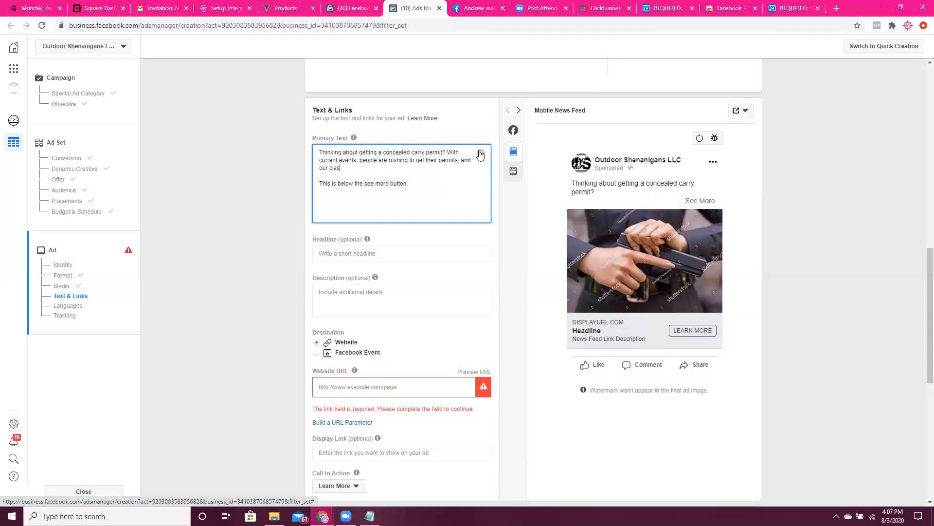
{"action": "type", "text": "ses are nearly full."}
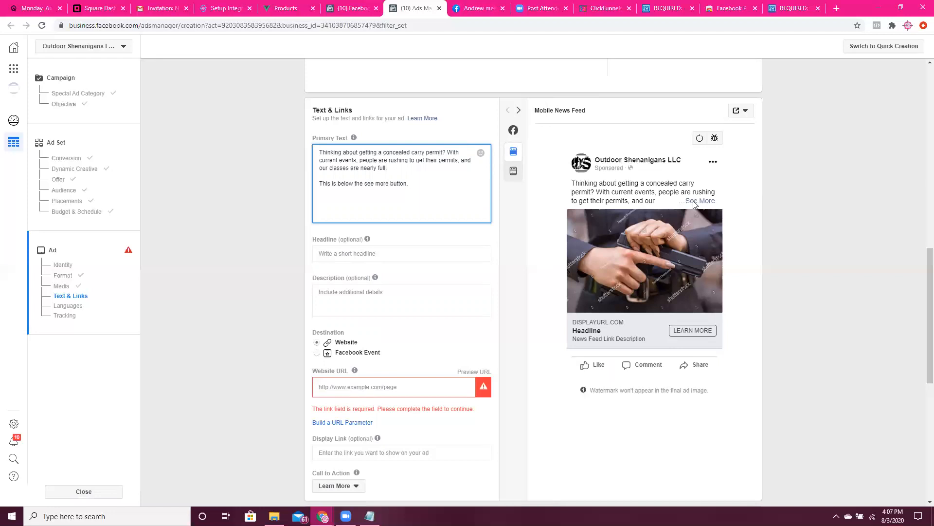
Step: Replace the line "This is below the see more button." with the notes "Urgency = WHY NOW" and "Benefits = How will their lives improve"
{"action": "left_click_drag", "start_coordinate": [423, 183], "coordinate": [309, 190]}
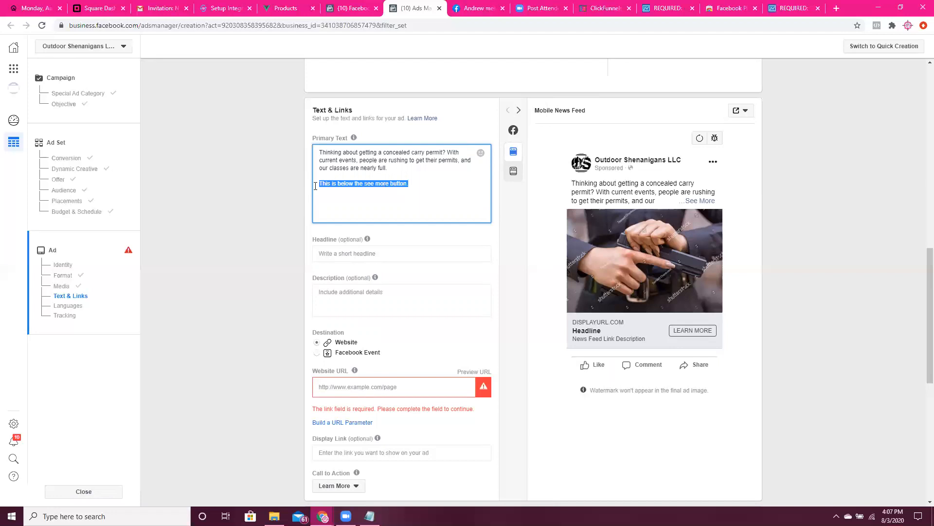
{"action": "type", "text": "Urgency ="}
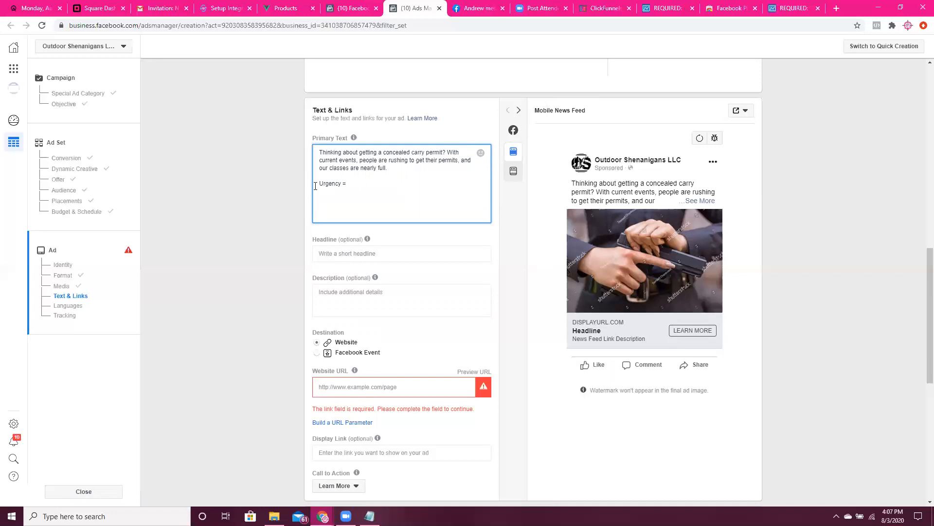
{"action": "type", "text": " WHY NOW"}
{"action": "key", "text": "Return"}
{"action": "type", "text": "Bene"}
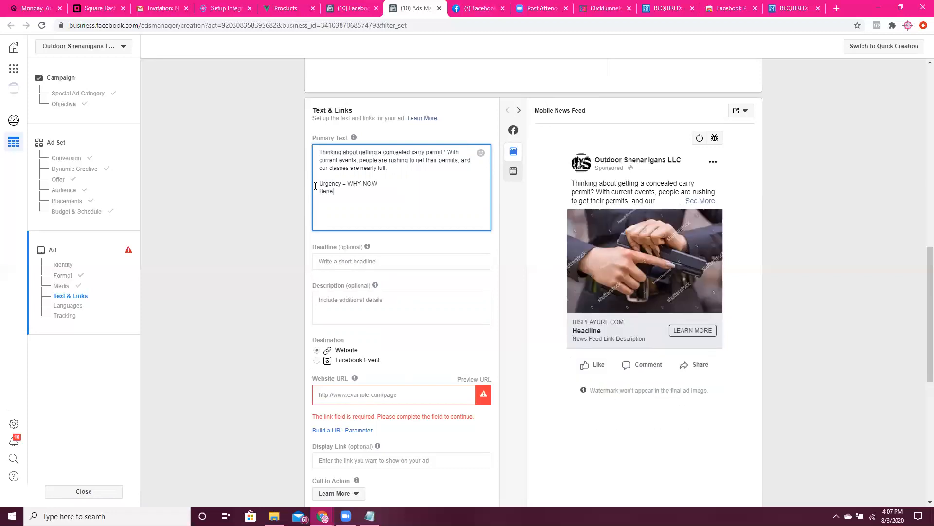
{"action": "type", "text": "fits = How will their lives improve"}
{"action": "key", "text": "Return"}
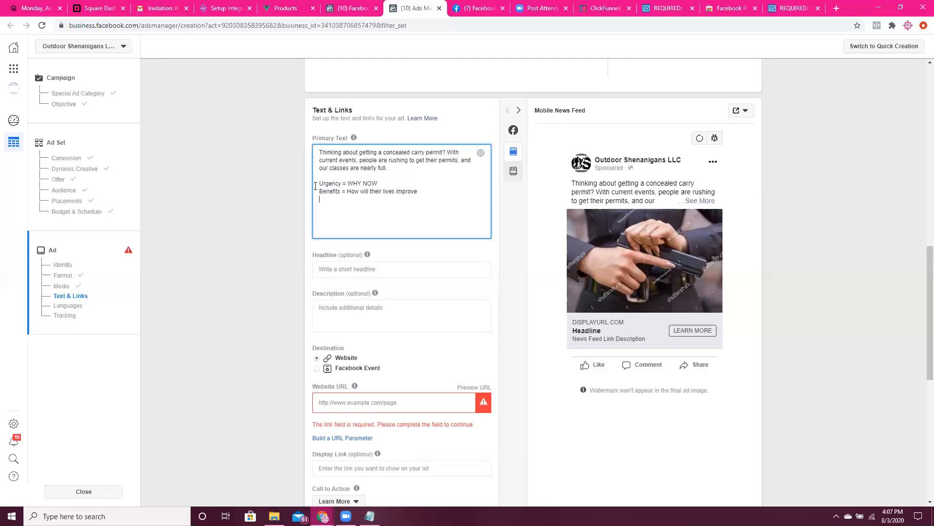
Step: Add the note lines "Features = THINGS that we do" and "Action Steps" below the Benefits note
{"action": "type", "text": "Features = THINGS that we do"}
{"action": "key", "text": "Return"}
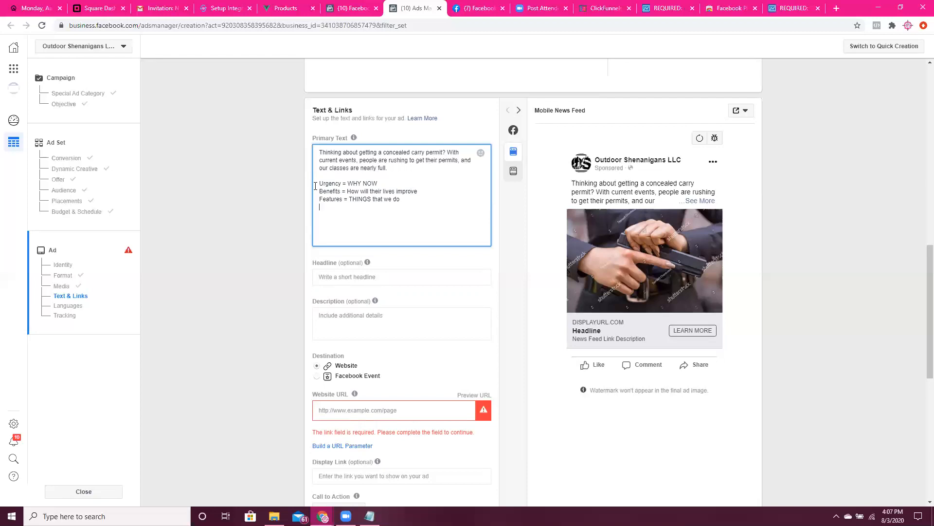
{"action": "key", "text": "Return"}
{"action": "type", "text": "Action Steps"}
Step: Insert the line "Our class is 50% off right now, which means:" above the notes, set off by blank lines
{"action": "key", "text": "Return"}
{"action": "key", "text": "Return"}
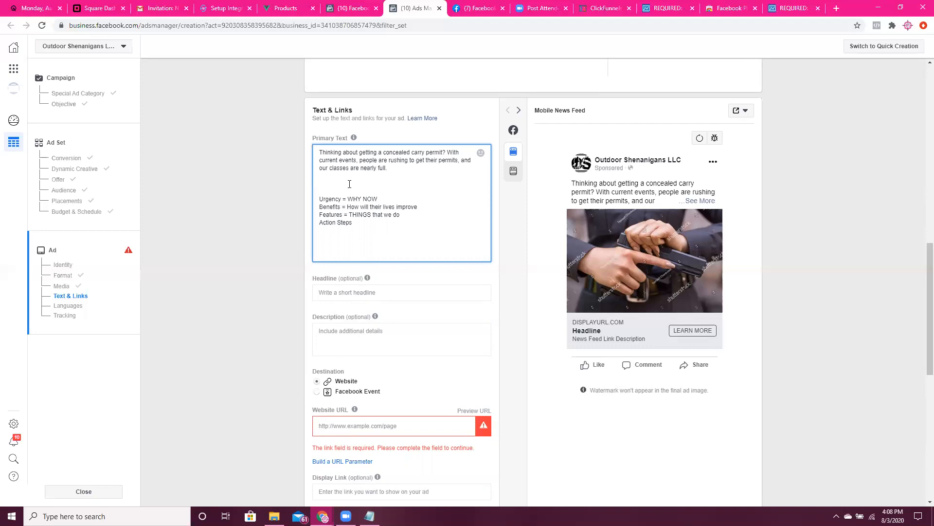
{"action": "type", "text": "ur class is 50% off right now."}
{"action": "type", "text": " which means:"}
{"action": "key", "text": "Return"}
{"action": "key", "text": "Return"}
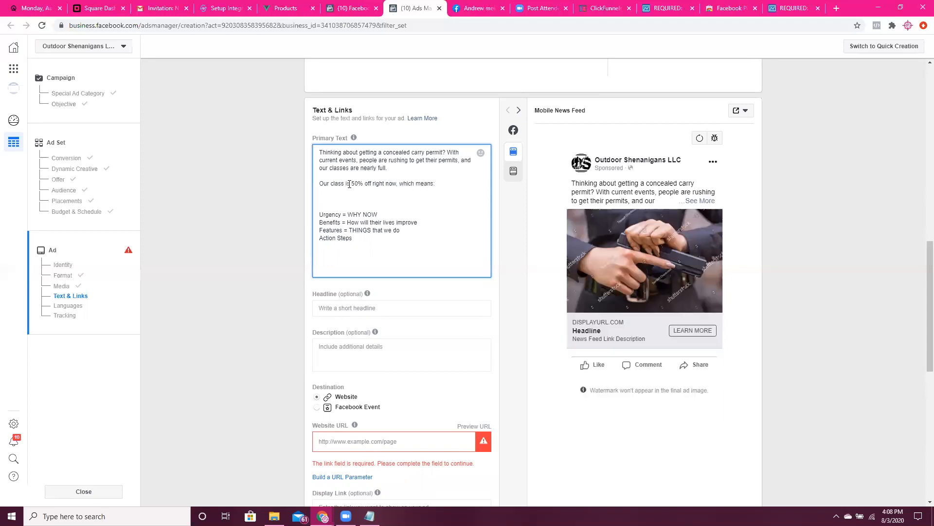
Step: Write the bullet "-Get hands on experience" under the 50% off line and start another dash line below it
{"action": "type", "text": "-Your ha"}
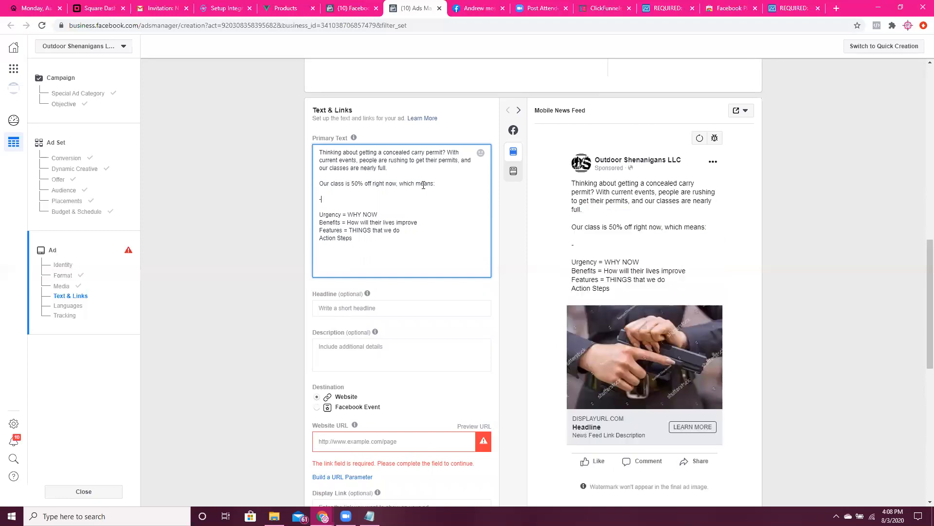
{"action": "type", "text": "nds on"}
{"action": "double_click", "coordinate": [330, 198]}
{"action": "key", "text": "Delete"}
{"action": "key", "text": "Delete"}
{"action": "type", "text": "Get h"}
{"action": "left_click", "coordinate": [329, 215]}
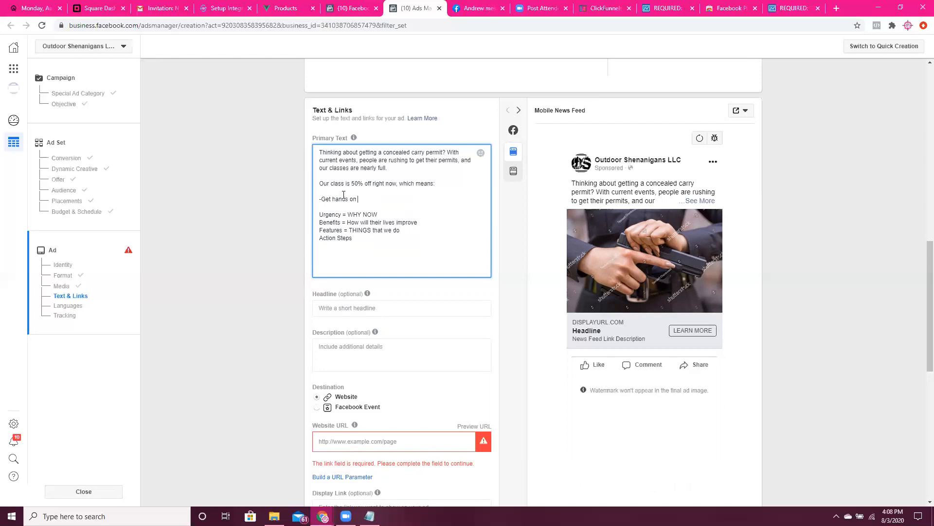
{"action": "type", "text": "experience"}
{"action": "key", "text": "Return"}
{"action": "type", "text": "-"}
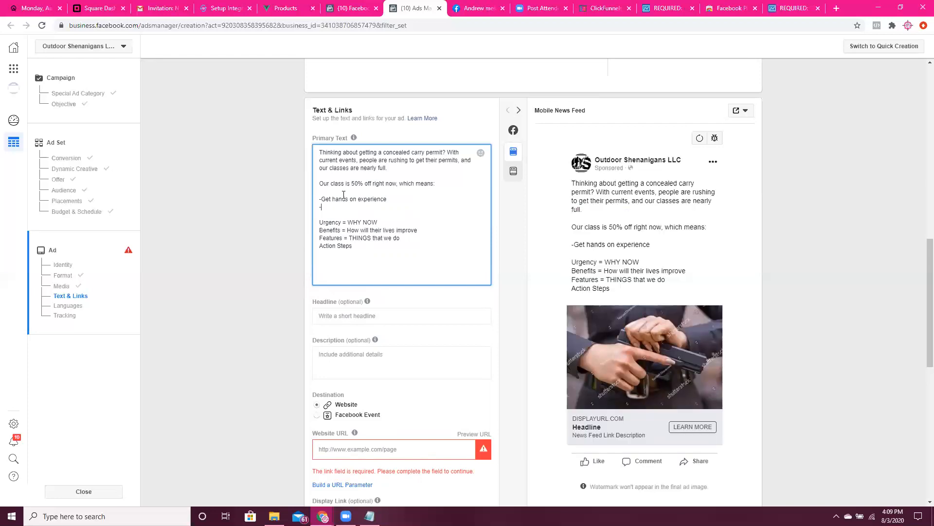
Step: Extend the hands on experience bullet with "with experienced and licensed"
{"action": "key", "text": "Right"}
{"action": "key", "text": "Right"}
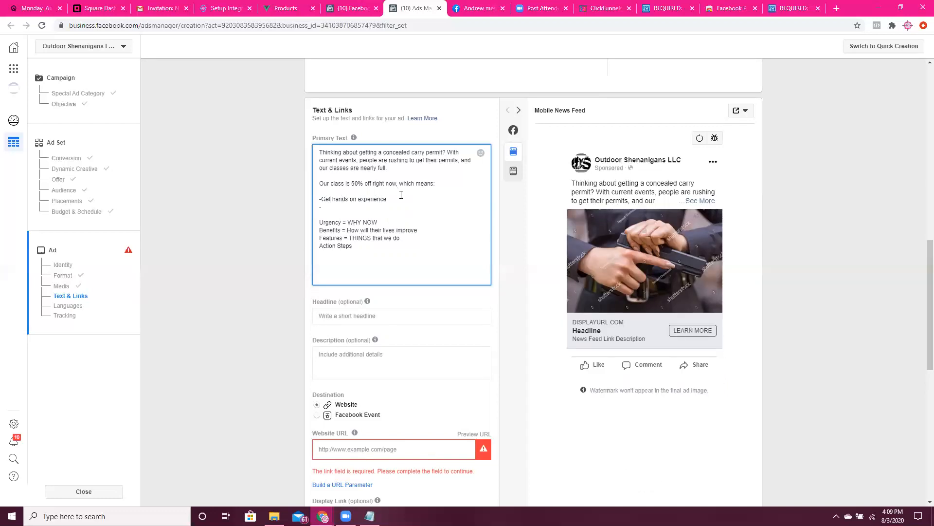
{"action": "left_click", "coordinate": [395, 199]}
{"action": "type", "text": "wil"}
{"action": "type", "text": " experienced and"}
{"action": "type", "text": " lic"}
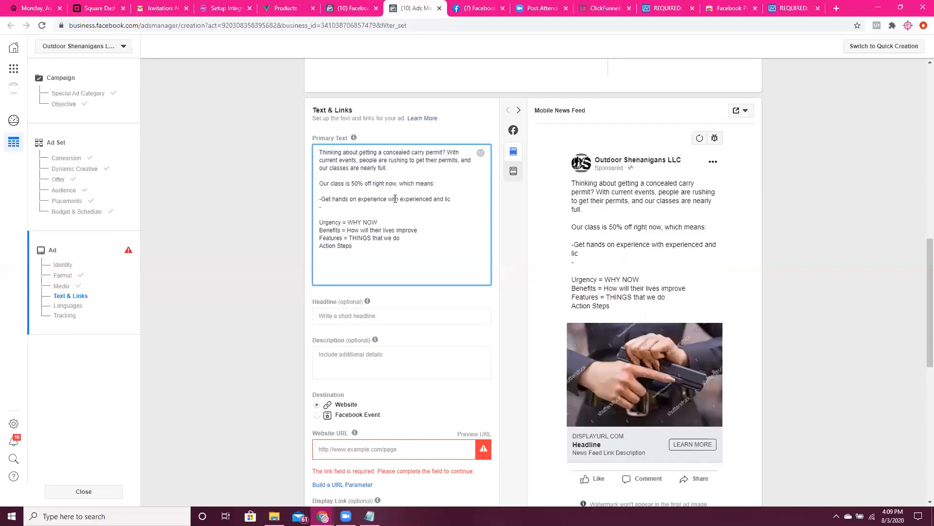
{"action": "type", "text": "ensed"}
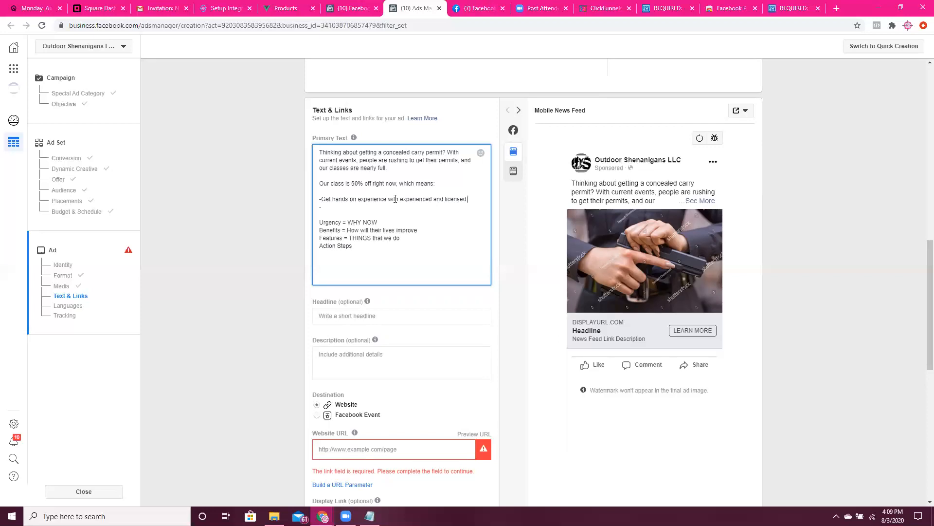
Step: Reword the bullet's ending to "experienced, licensed, and insured instructors" and put a blank line before the next dash
{"action": "double_click", "coordinate": [435, 199]}
{"action": "key", "text": "BackSpace"}
{"action": "type", "text": ","}
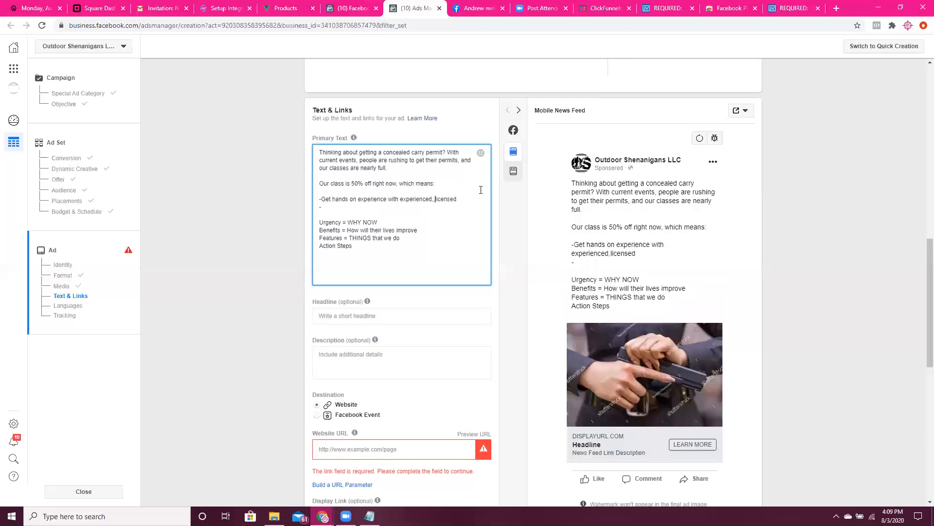
{"action": "left_click", "coordinate": [470, 196]}
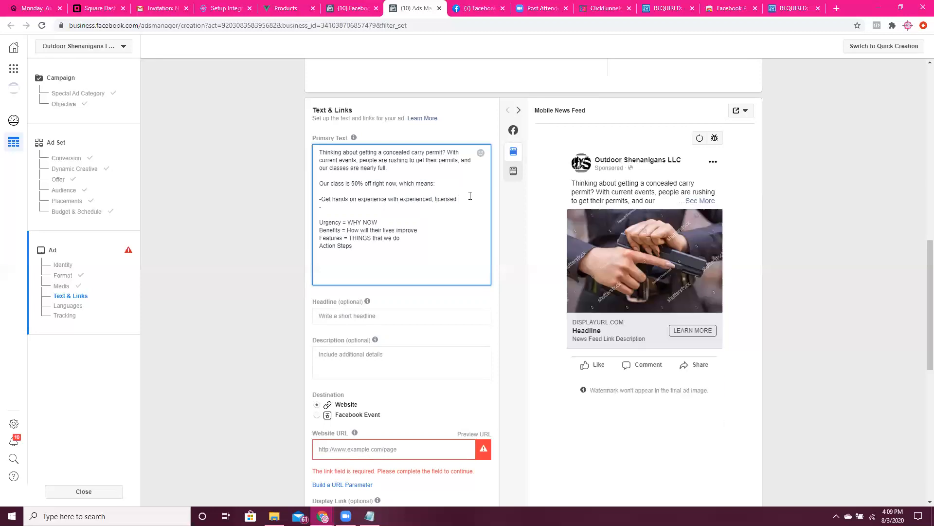
{"action": "type", "text": "a, ans insured"}
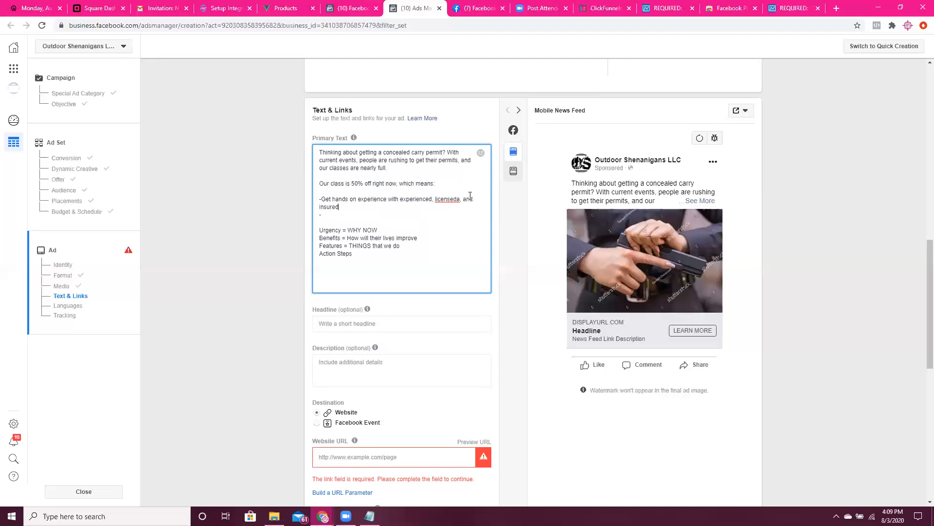
{"action": "type", "text": " instructors"}
{"action": "left_click", "coordinate": [460, 198]}
{"action": "key", "text": "BackSpace"}
{"action": "left_click", "coordinate": [445, 210]}
{"action": "key", "text": "Return"}
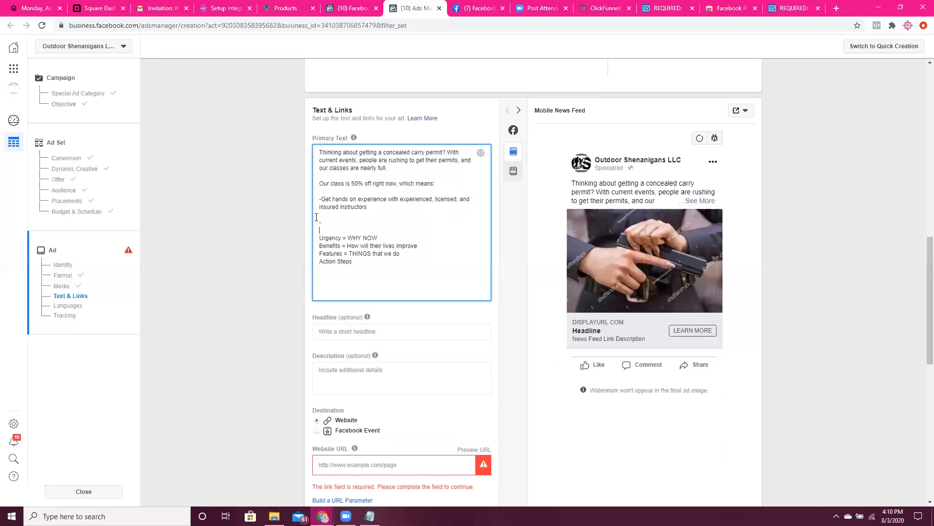
Step: Add the note "Objections = why people WOULD NOT" below "Action Steps"
{"action": "left_click", "coordinate": [331, 223]}
{"action": "left_click", "coordinate": [417, 205]}
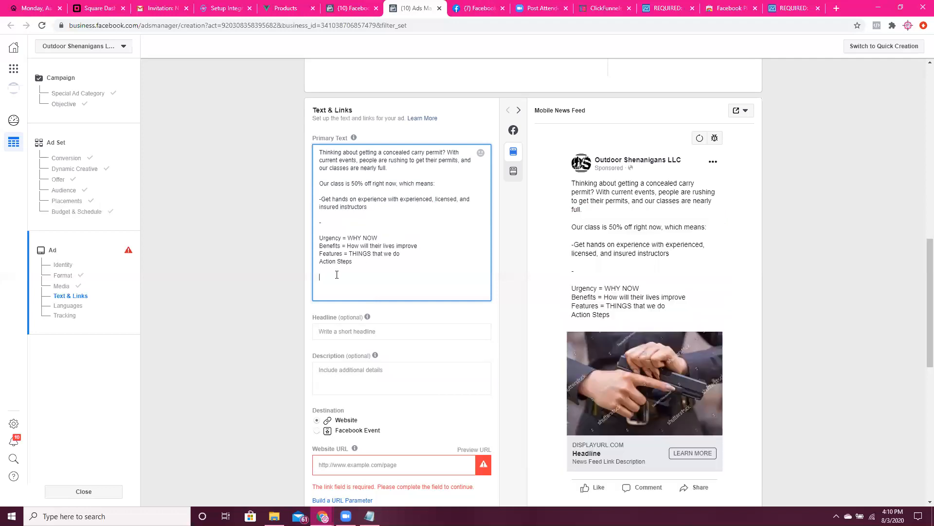
{"action": "type", "text": "Obj"}
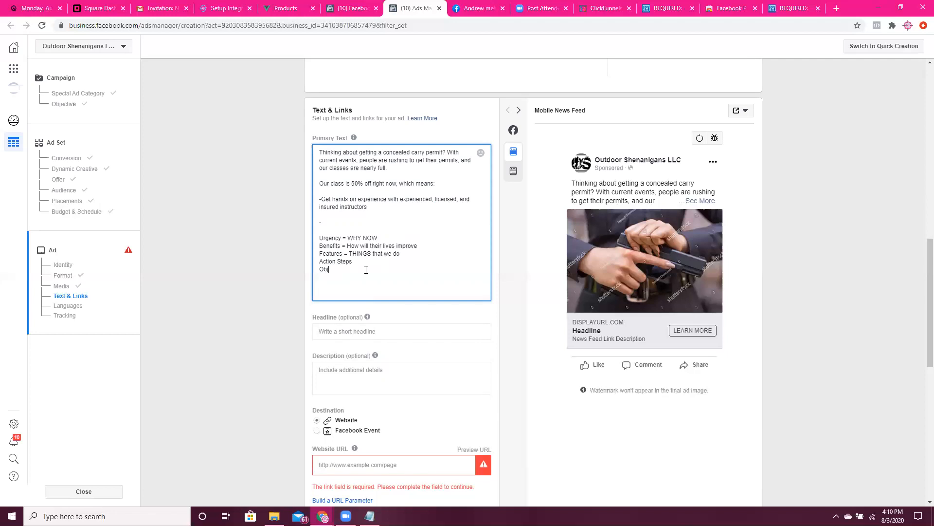
{"action": "type", "text": "ections = why"}
{"action": "type", "text": " people WOULD NOT"}
Step: Append "keeping even the newest shooters safe" to the bullet about the instructors
{"action": "type", "text": "k"}
{"action": "type", "text": "ing even the h"}
{"action": "type", "text": "ew"}
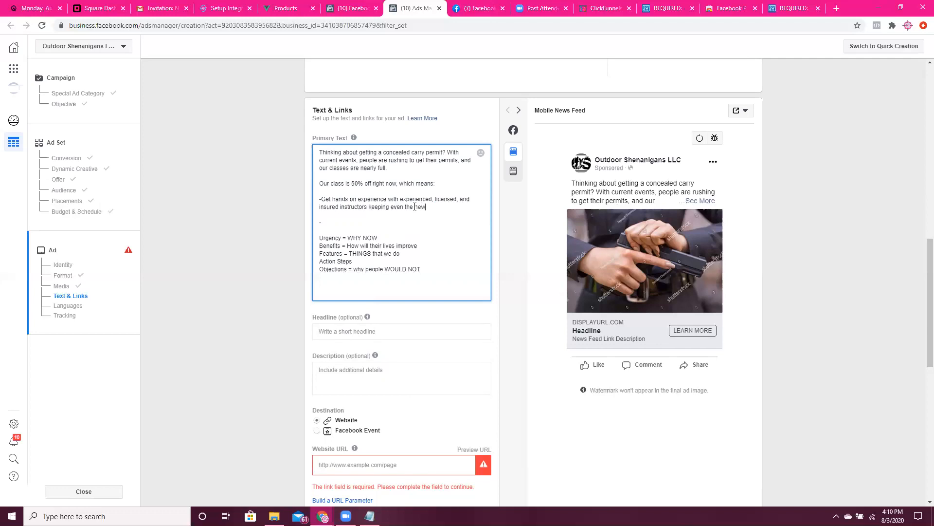
{"action": "type", "text": "est shooters safe"}
Step: Write the second bullet as "Experience TRUE LIVE FIRE as we are located on one of the best shooting ranges in Central Florida"
{"action": "type", "text": "S"}
{"action": "key", "text": "BackSpace"}
{"action": "type", "text": "De"}
{"action": "key", "text": "BackSpace"}
{"action": "key", "text": "BackSpace"}
{"action": "type", "text": "Experience t"}
{"action": "key", "text": "BackSpace"}
{"action": "type", "text": "TRUE LIVE FIRE as "}
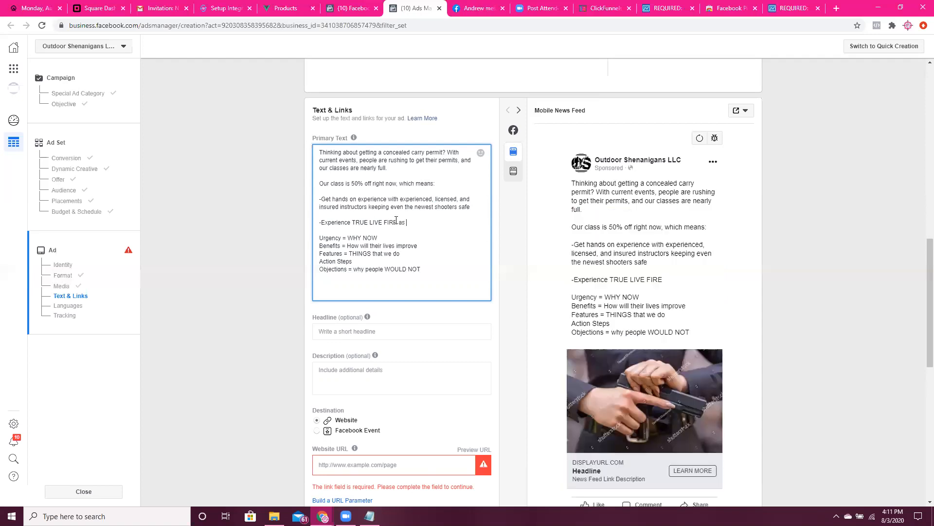
{"action": "type", "text": "we are located on"}
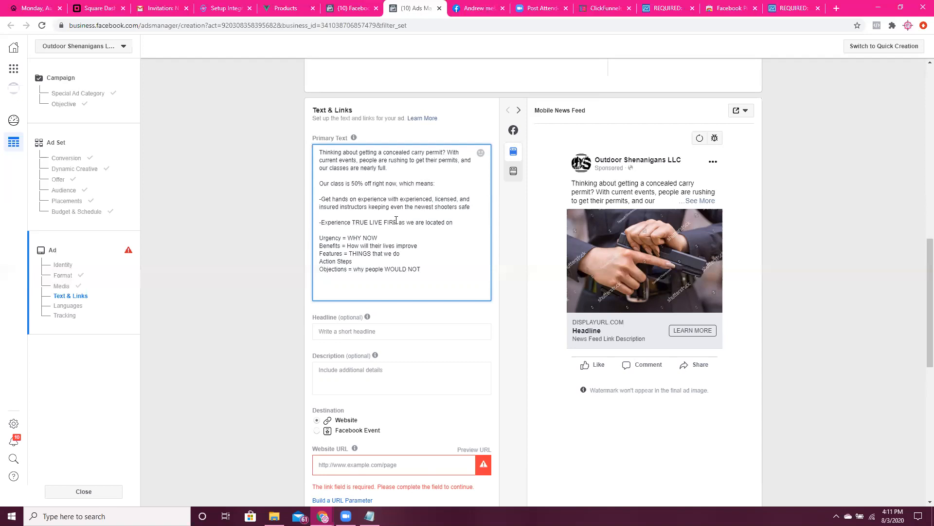
{"action": "type", "text": " one of the best sh"}
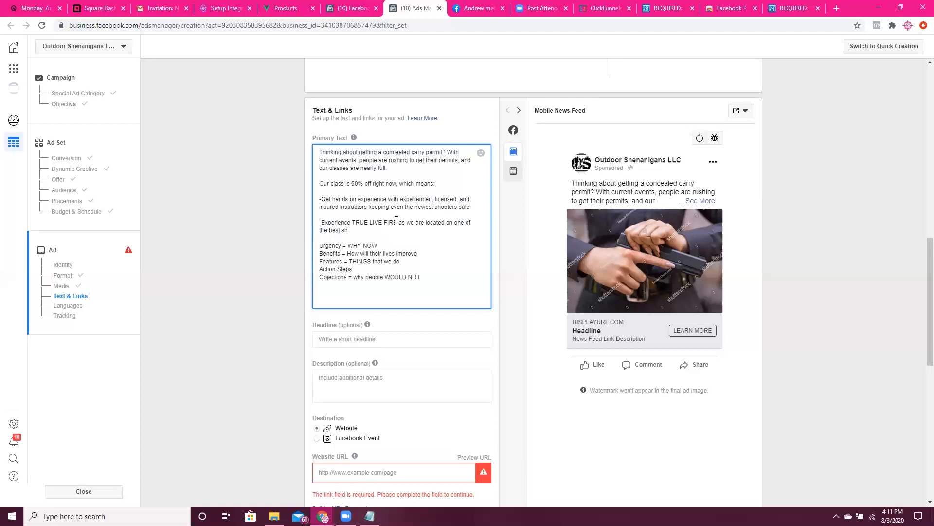
{"action": "type", "text": "ooting ranges in Central Florida"}
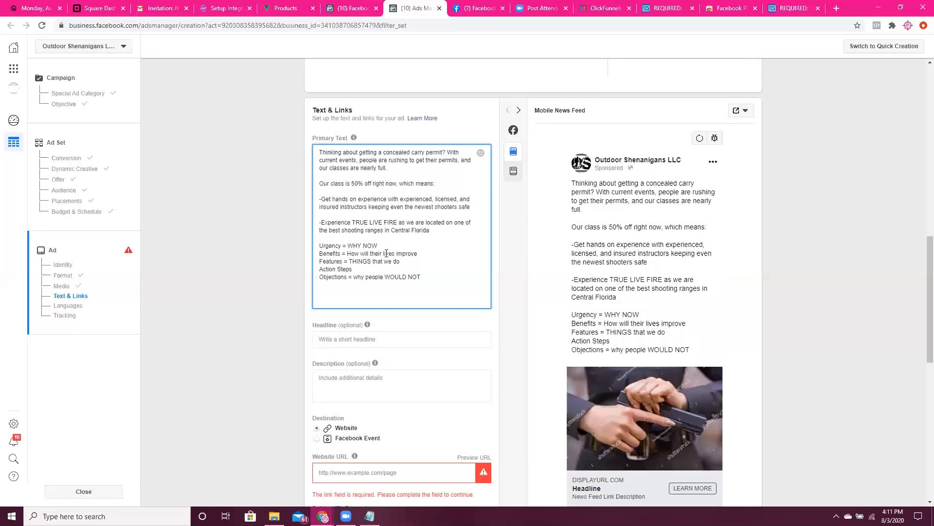
Step: Add the line "BONUS: Discover elements of the LEGAL system that will keep you out of trouble with law enforcement" below the bullets
{"action": "key", "text": "Return"}
{"action": "key", "text": "Return"}
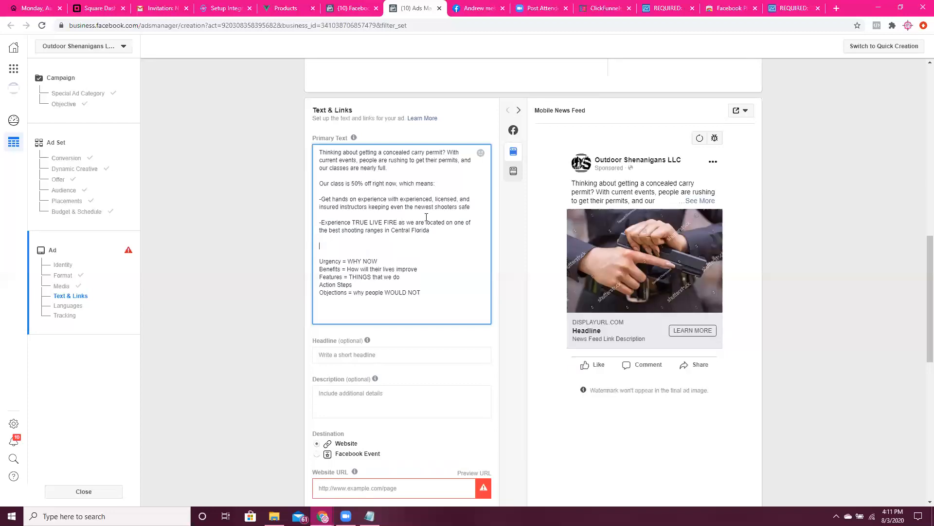
{"action": "type", "text": "-Discover elements of the LEGAL "}
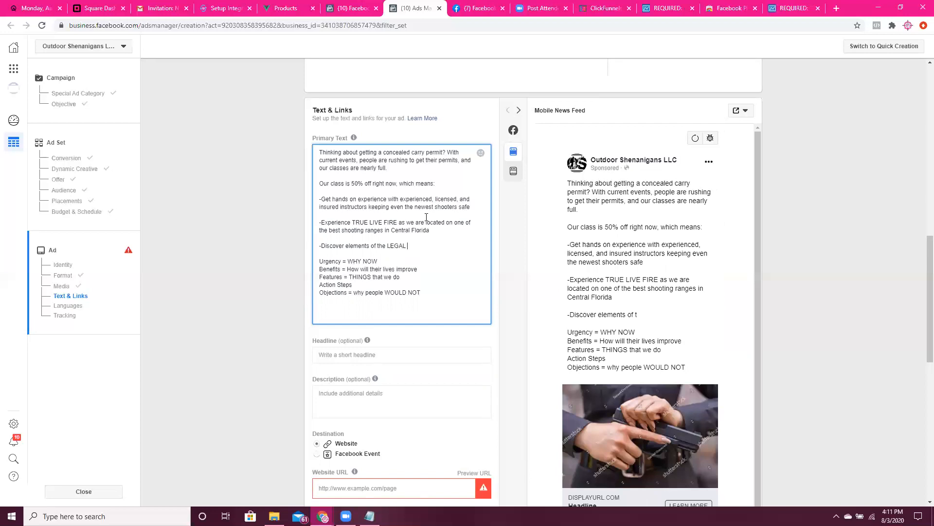
{"action": "type", "text": "system"}
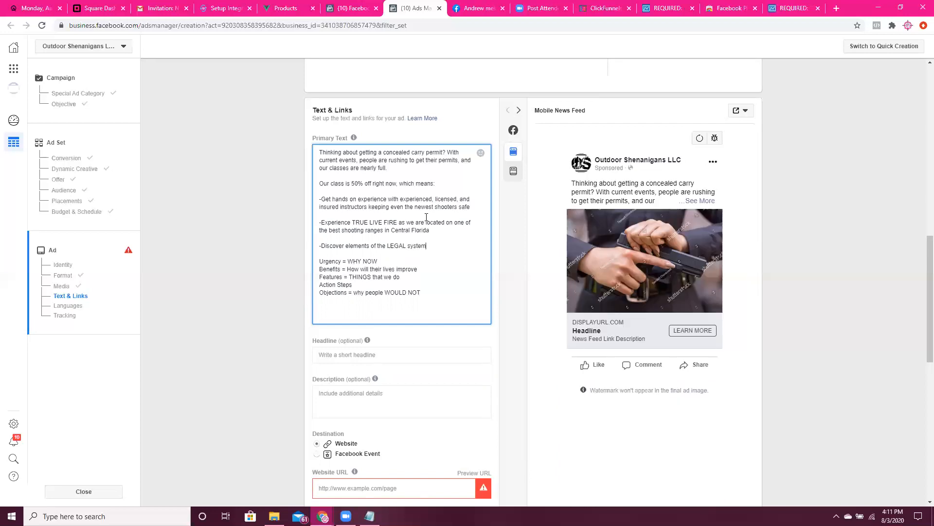
{"action": "type", "text": " that will keep you out of trou"}
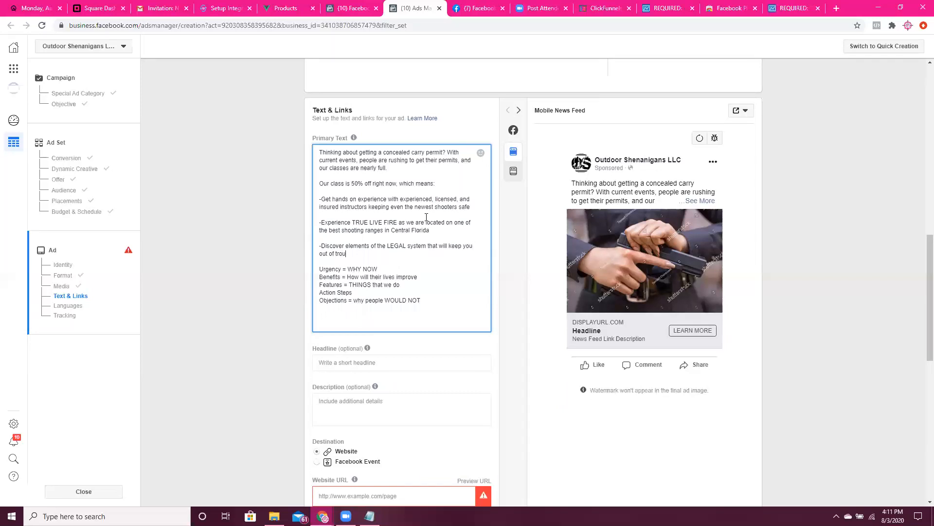
{"action": "type", "text": "ble with"}
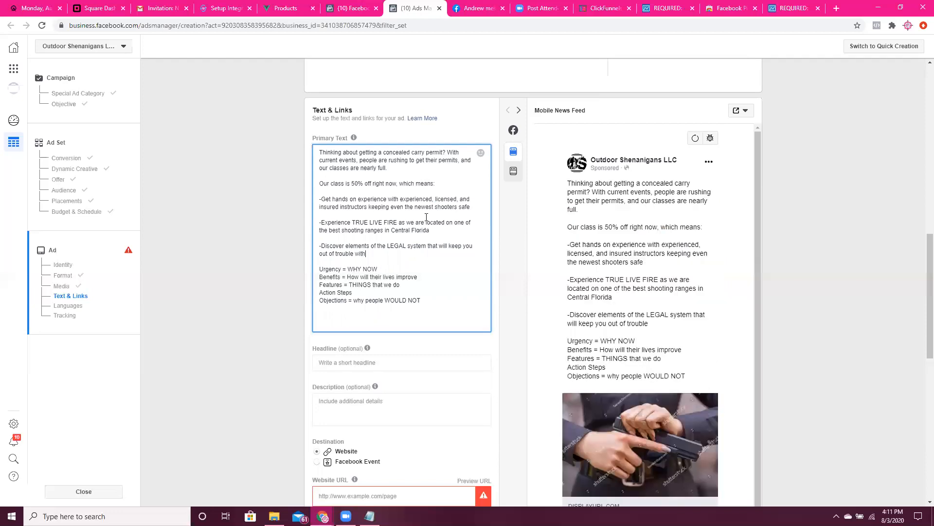
{"action": "type", "text": " law enforcement"}
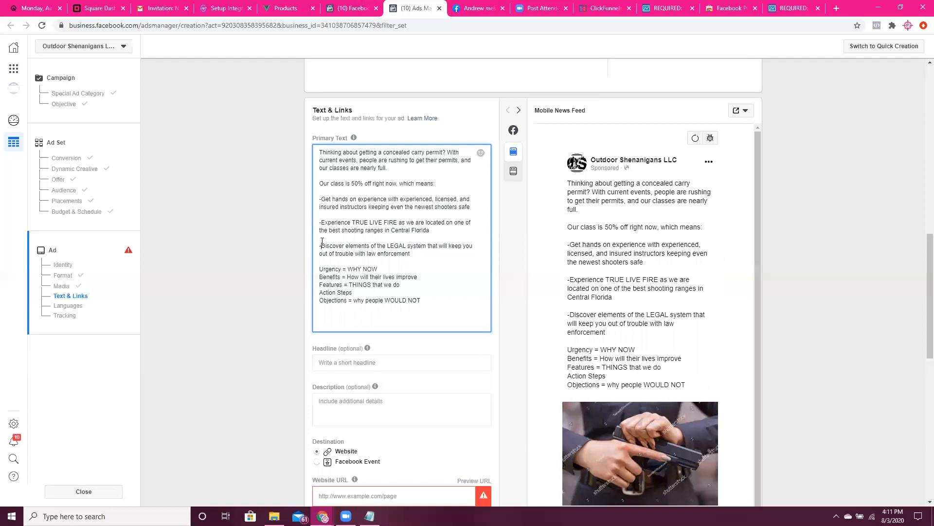
{"action": "key", "text": "BackSpace"}
{"action": "type", "text": "BONUS:"}
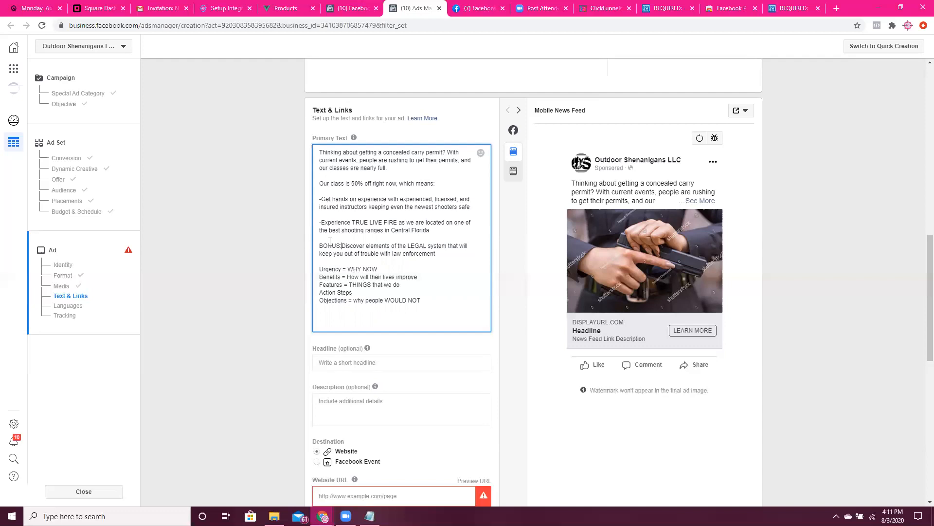
Step: Below the bonus line, add the paragraph "The way our society is right now, we all need to take steps to protect our families."
{"action": "left_click", "coordinate": [452, 255]}
{"action": "key", "text": "Return"}
{"action": "key", "text": "Return"}
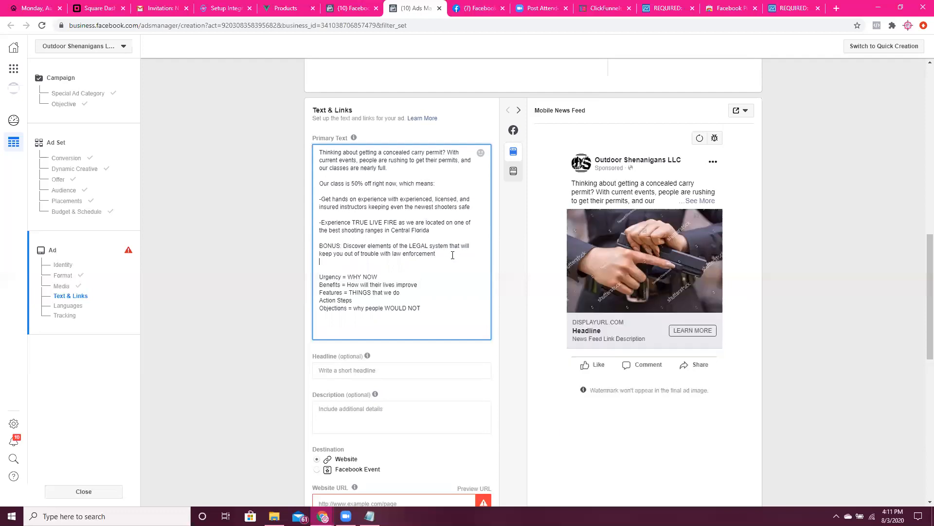
{"action": "left_click", "coordinate": [445, 308], "text": "shift"}
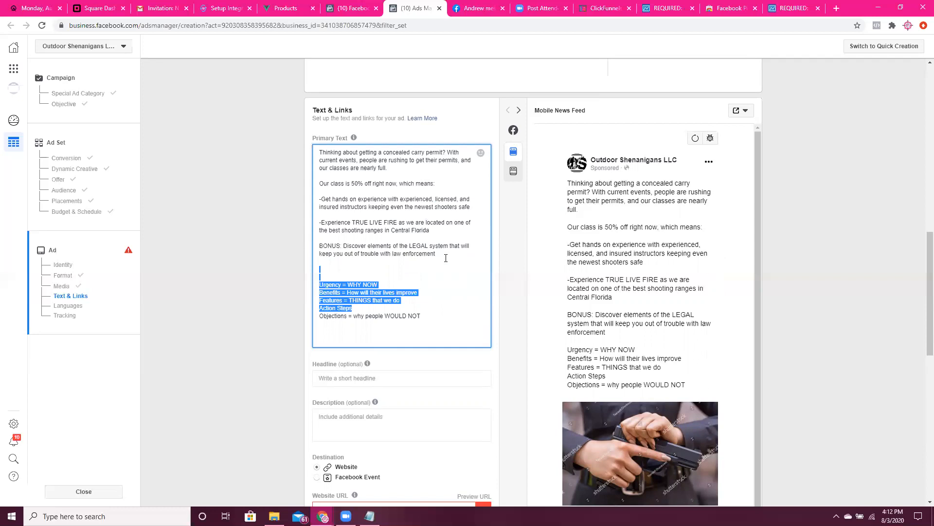
{"action": "left_click", "coordinate": [445, 258]}
{"action": "key", "text": "Return"}
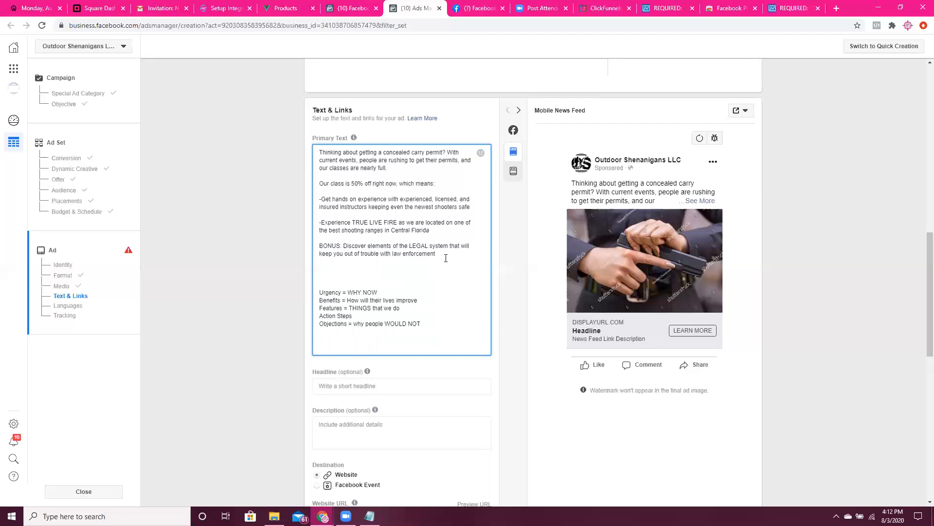
{"action": "type", "text": "The way our socia"}
{"action": "key", "text": "BackSpace"}
{"action": "type", "text": "ety is right now, we all need"}
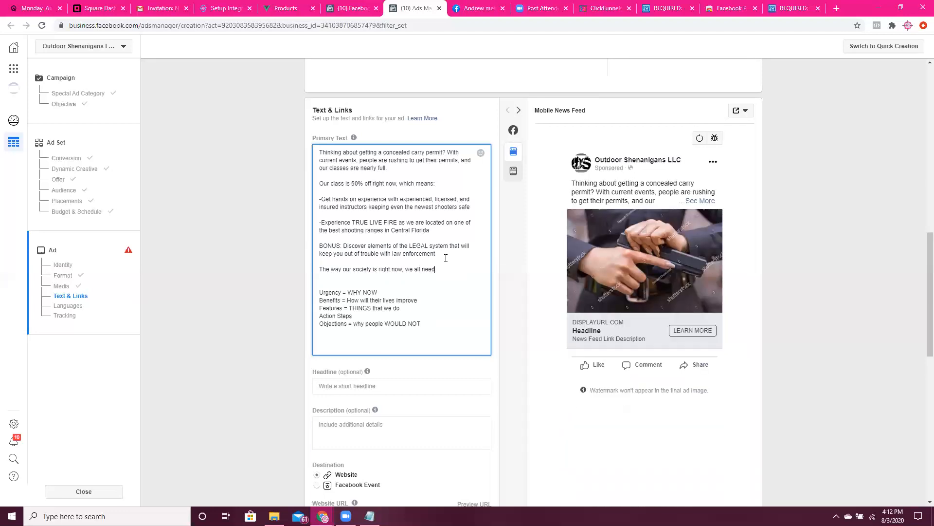
{"action": "type", "text": " to take sp"}
{"action": "key", "text": "BackSpace"}
{"action": "key", "text": "BackSpace"}
{"action": "type", "text": "teps to prot"}
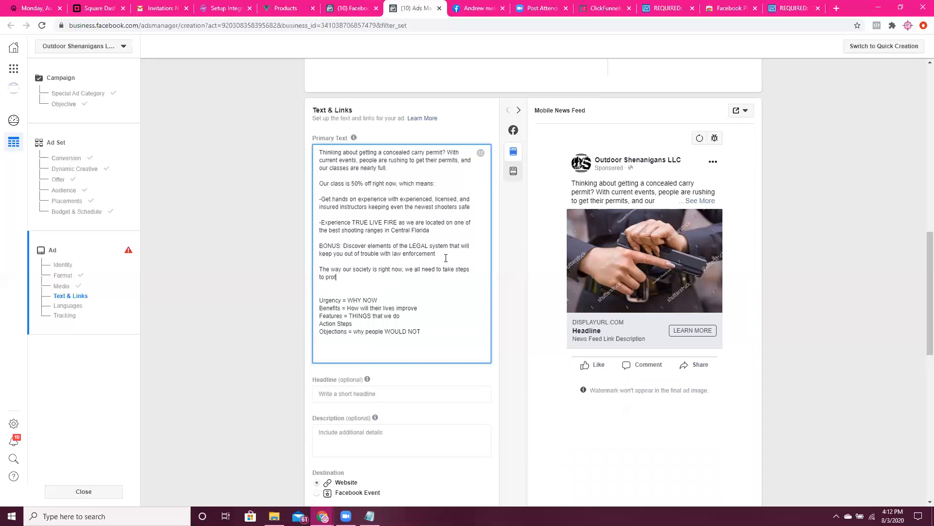
{"action": "type", "text": "ect our families."}
{"action": "key", "text": "Return"}
{"action": "key", "text": "Return"}
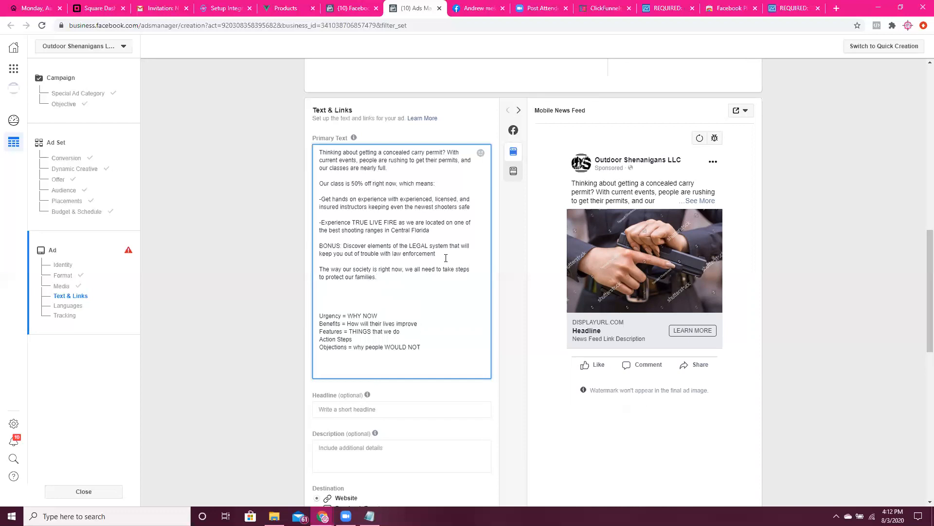
{"action": "type", "text": "Get signed up while we're 50% off."}
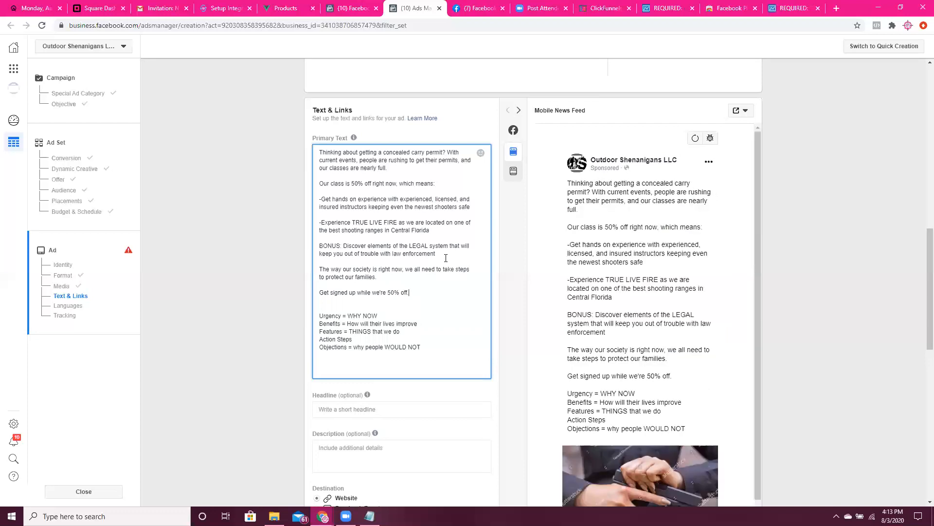
{"action": "key", "text": "Return"}
{"action": "key", "text": "Return"}
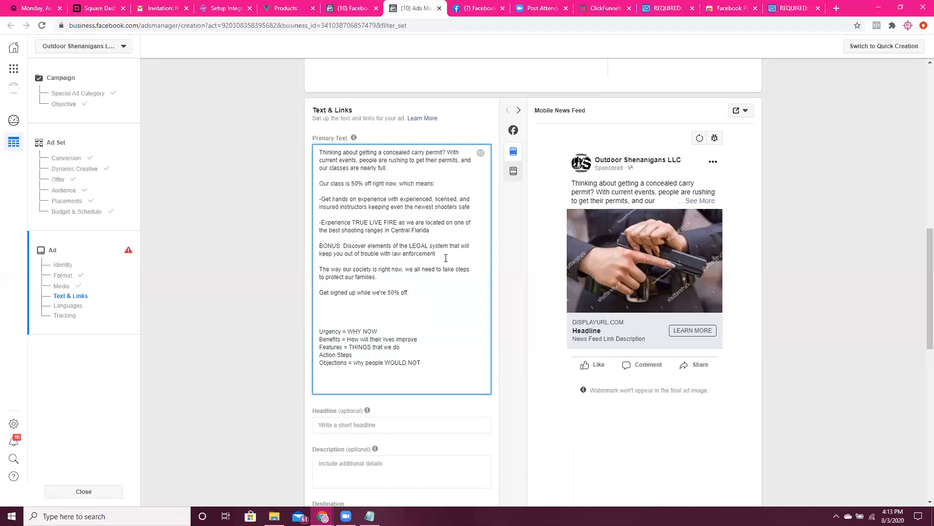
{"action": "type", "text": "Head over to www"}
{"action": "key", "text": "shift+Home"}
{"action": "type", "text": "Sign up now: www.2amatters.com"}
Step: Delete the copywriting notes from "Urgency = WHY NOW" through "Objections = why people WOULD NOT" below the sign-up line
{"action": "left_click_drag", "start_coordinate": [440, 356], "coordinate": [320, 316]}
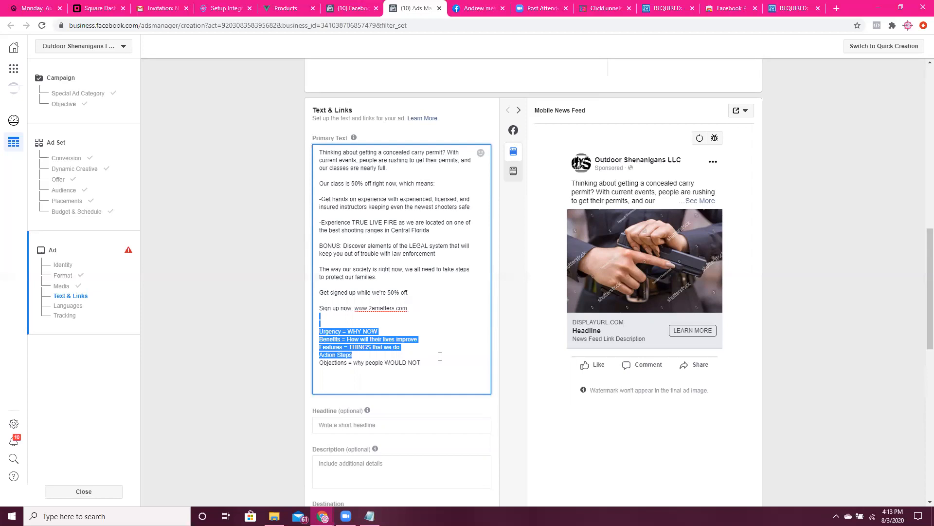
{"action": "left_click_drag", "start_coordinate": [433, 365], "coordinate": [433, 367]}
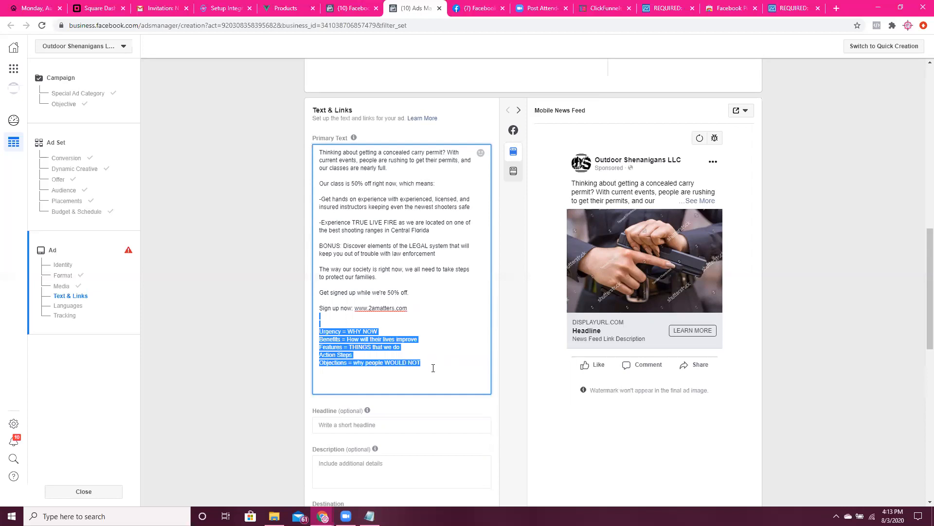
{"action": "key", "text": "BackSpace"}
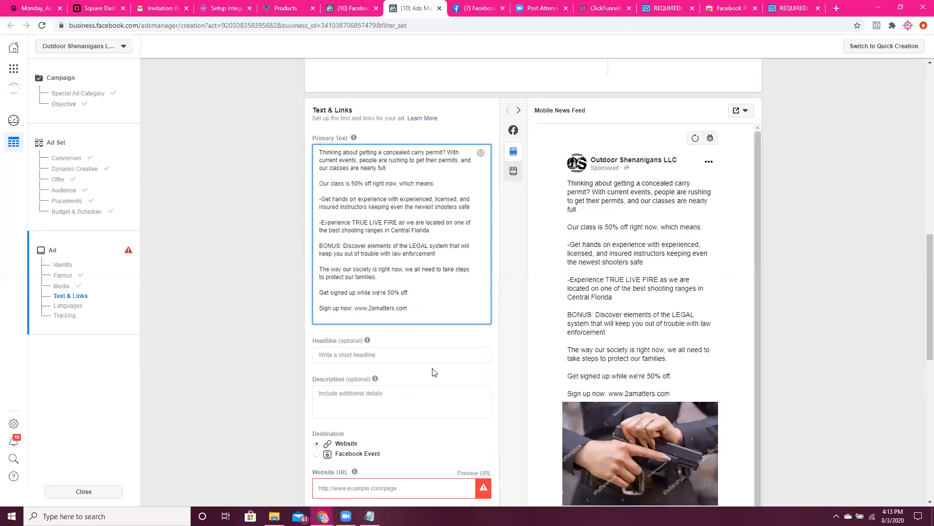
Step: Set the ad's headline to "Protect Your Family: 50% Off Concealed Carry Classes"
{"action": "left_click", "coordinate": [427, 355]}
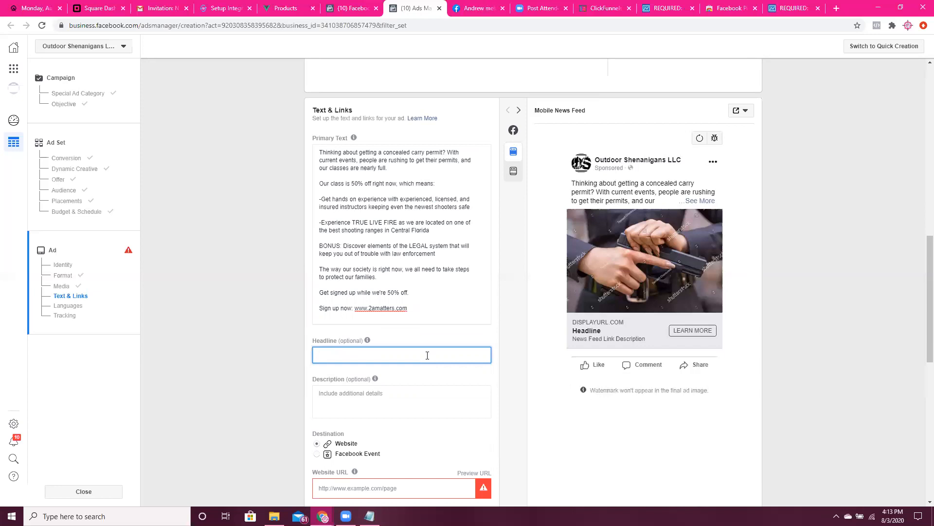
{"action": "type", "text": "Protect Your Family: 50% Off "}
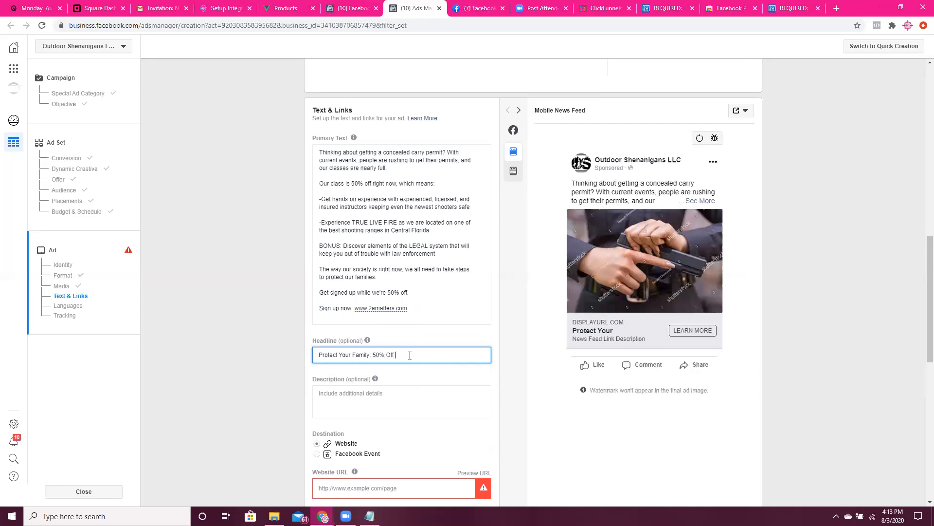
{"action": "type", "text": "Concealed "}
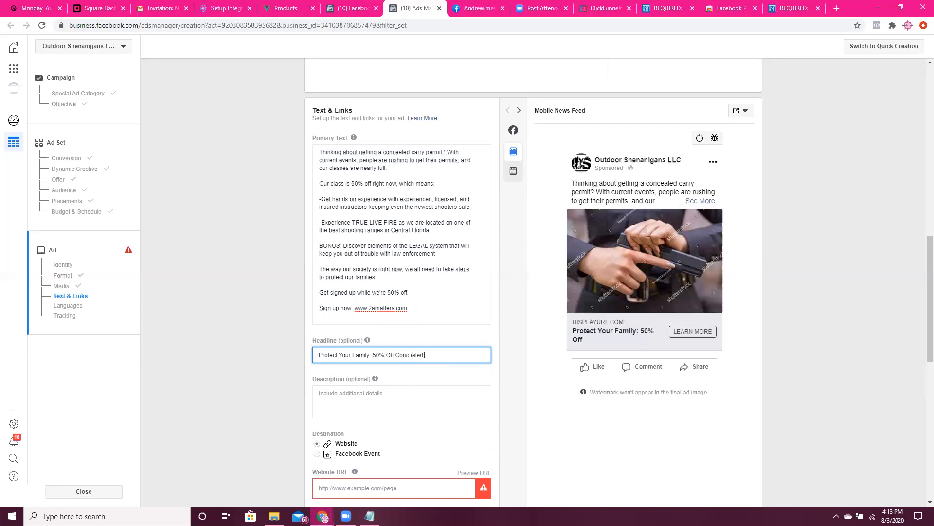
{"action": "type", "text": "Carry Classes"}
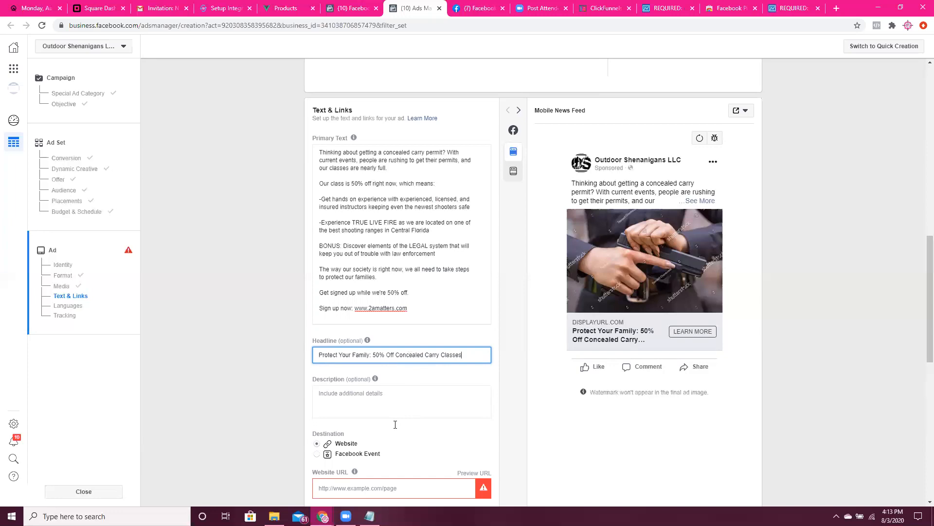
{"action": "scroll", "coordinate": [412, 399], "scroll_direction": "down", "scroll_amount": 3}
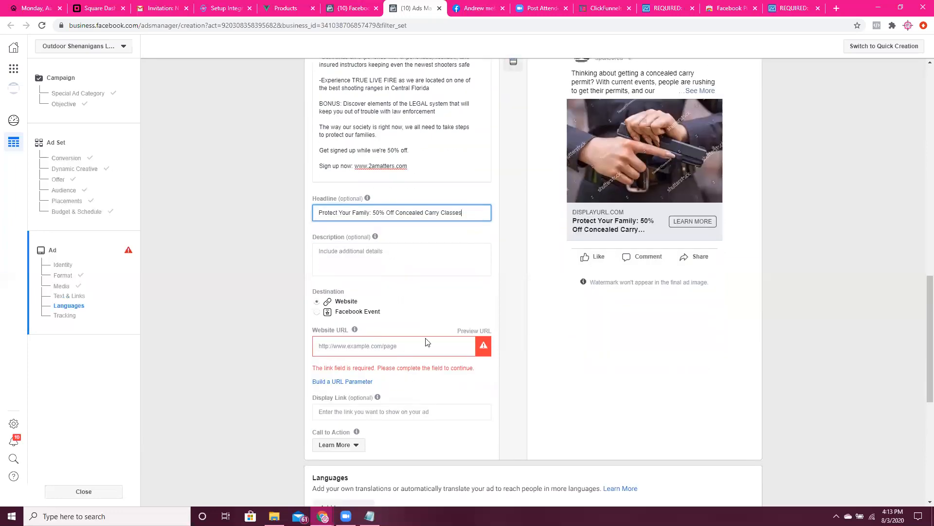
{"action": "left_click", "coordinate": [422, 345]}
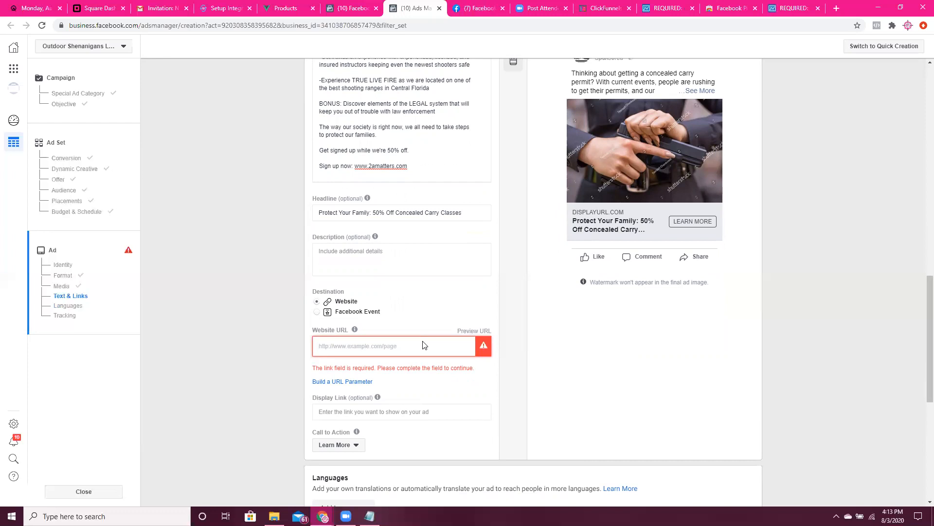
{"action": "type", "text": "www"}
{"action": "type", "text": ".2amatters.com"}
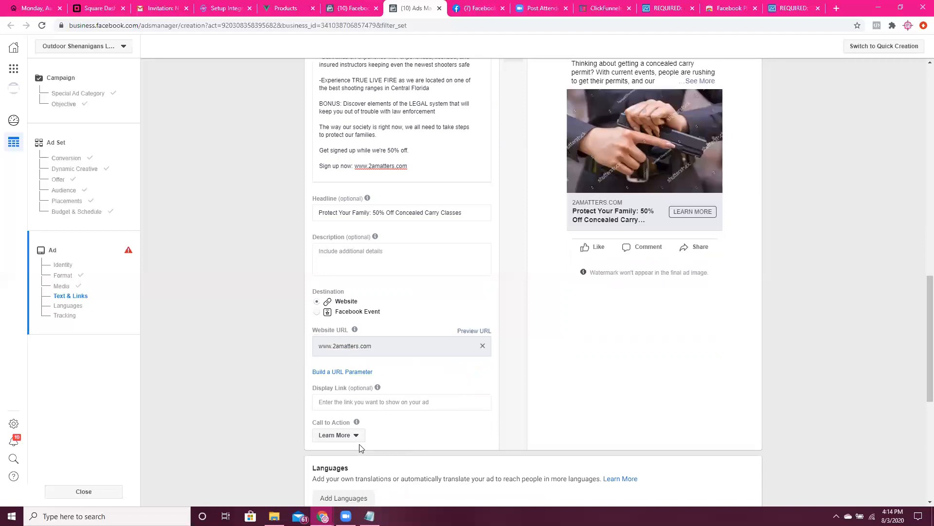
{"action": "left_click", "coordinate": [356, 437]}
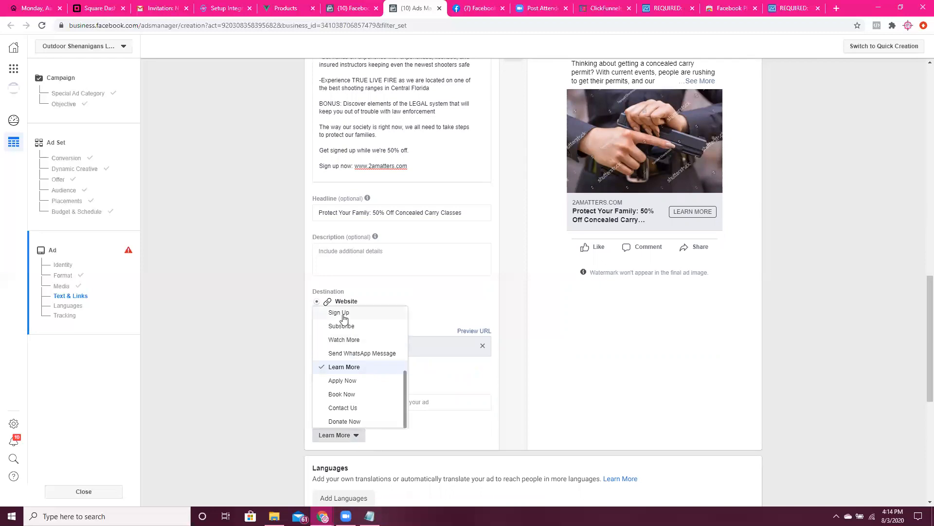
{"action": "left_click", "coordinate": [344, 314]}
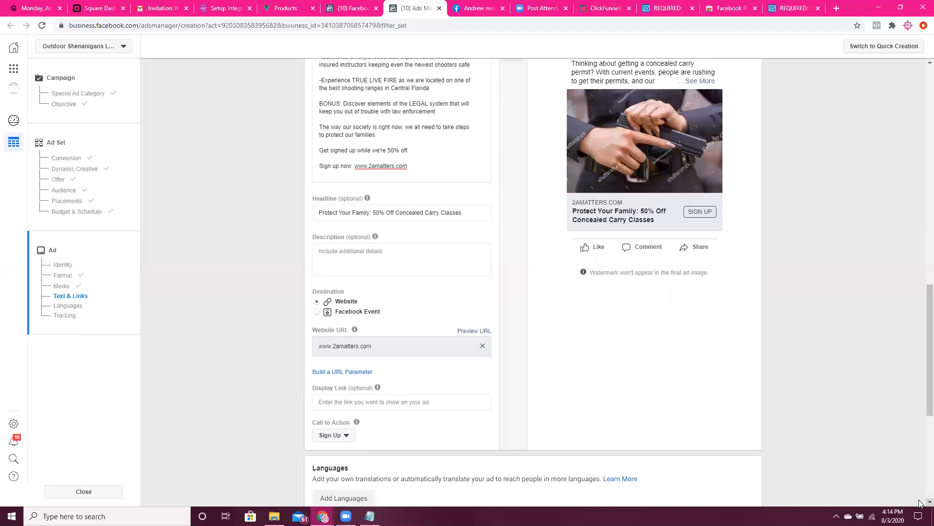
Step: Confirm the finished conversions ad to submit it for publishing
{"action": "scroll", "coordinate": [920, 502], "scroll_direction": "down", "scroll_amount": 2}
{"action": "scroll", "coordinate": [920, 502], "scroll_direction": "down", "scroll_amount": 4}
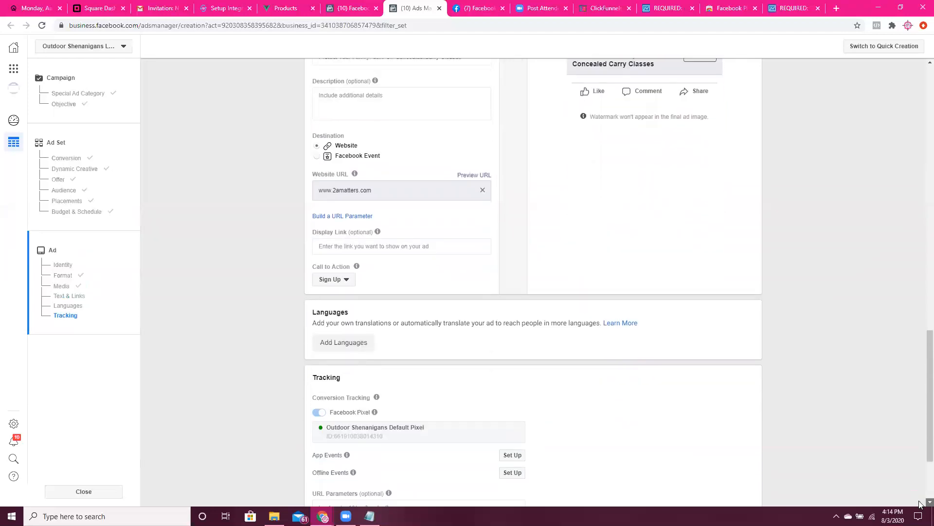
{"action": "scroll", "coordinate": [920, 502], "scroll_direction": "down", "scroll_amount": 1}
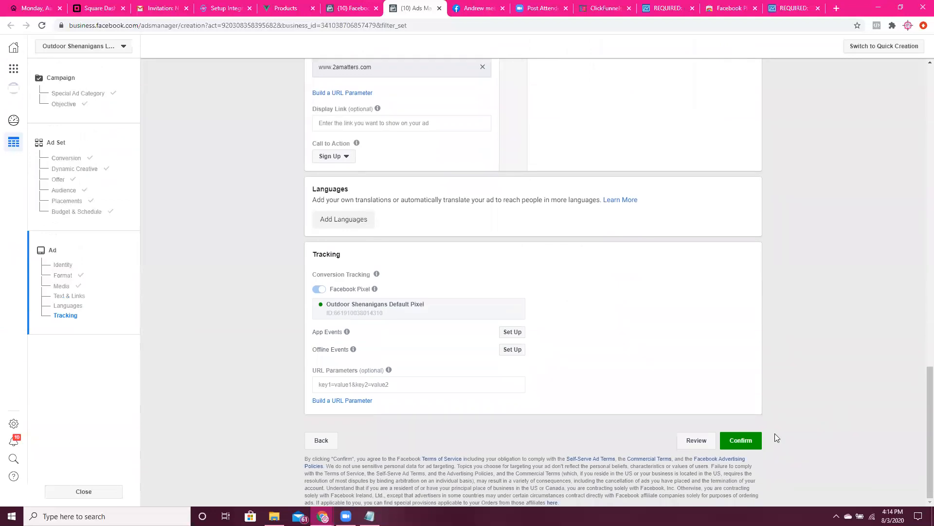
{"action": "left_click", "coordinate": [750, 444]}
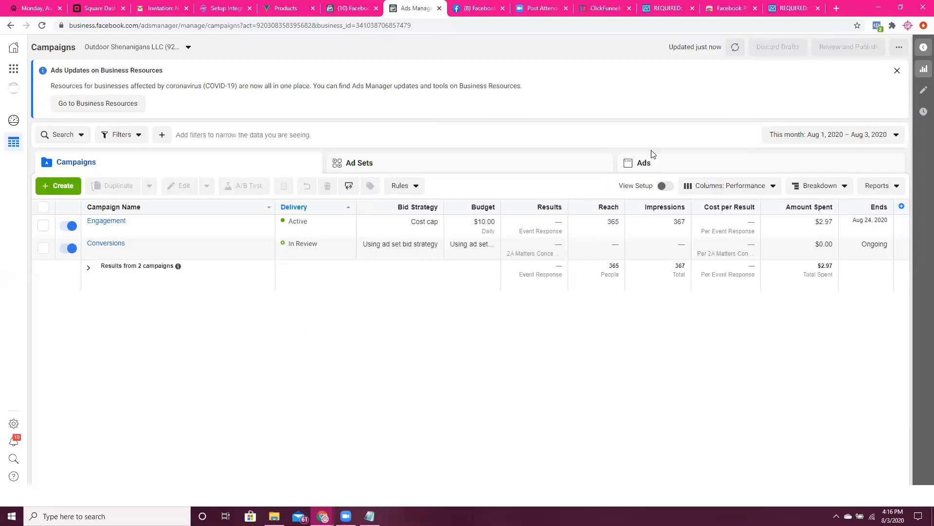
Step: Close the two REQUIRED browser tabs, the Facebook Pixel tab and the ClickFunnels tab
{"action": "left_click", "coordinate": [818, 9]}
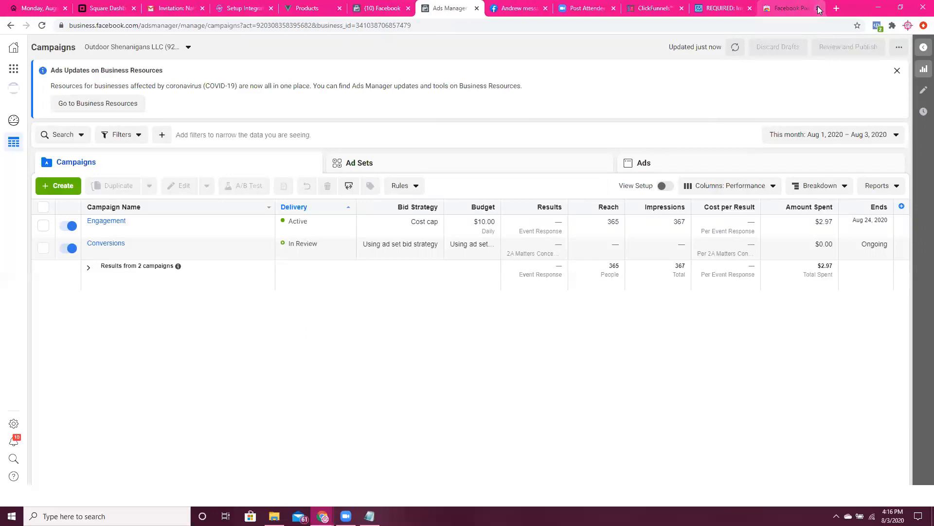
{"action": "left_click", "coordinate": [818, 9]}
{"action": "left_click", "coordinate": [819, 9]}
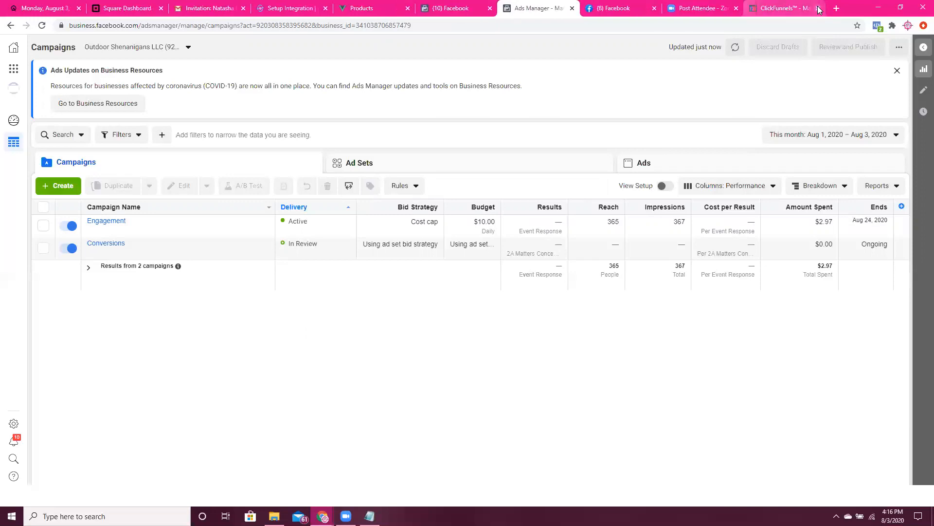
{"action": "left_click", "coordinate": [819, 8]}
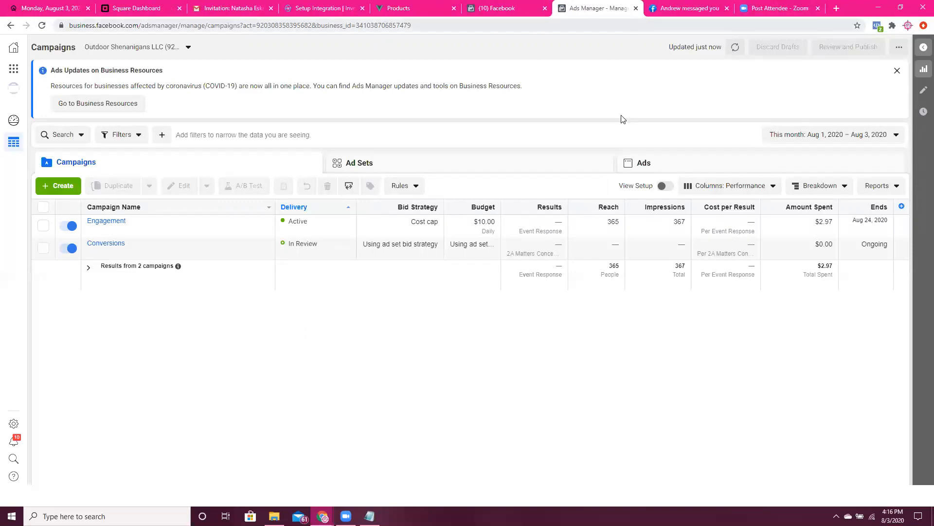